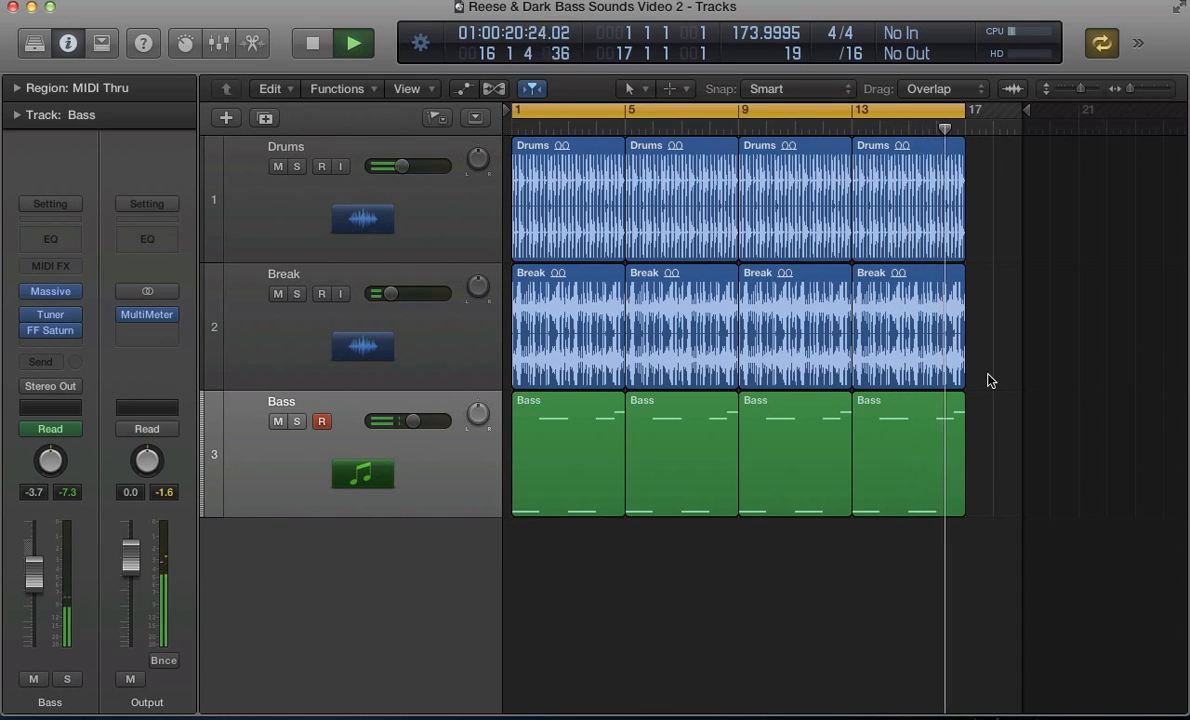
Stop playback and examine the Bass track's automation and its existing four-band FF Saturn settings
key(space)
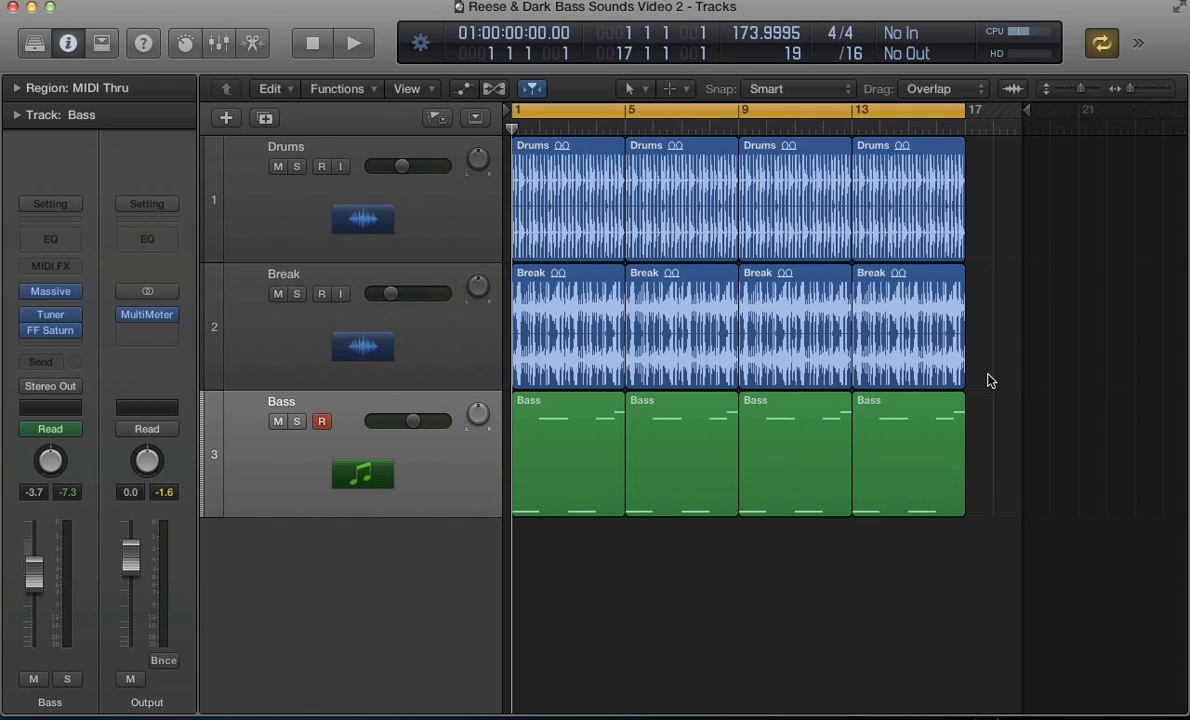
click(297, 490)
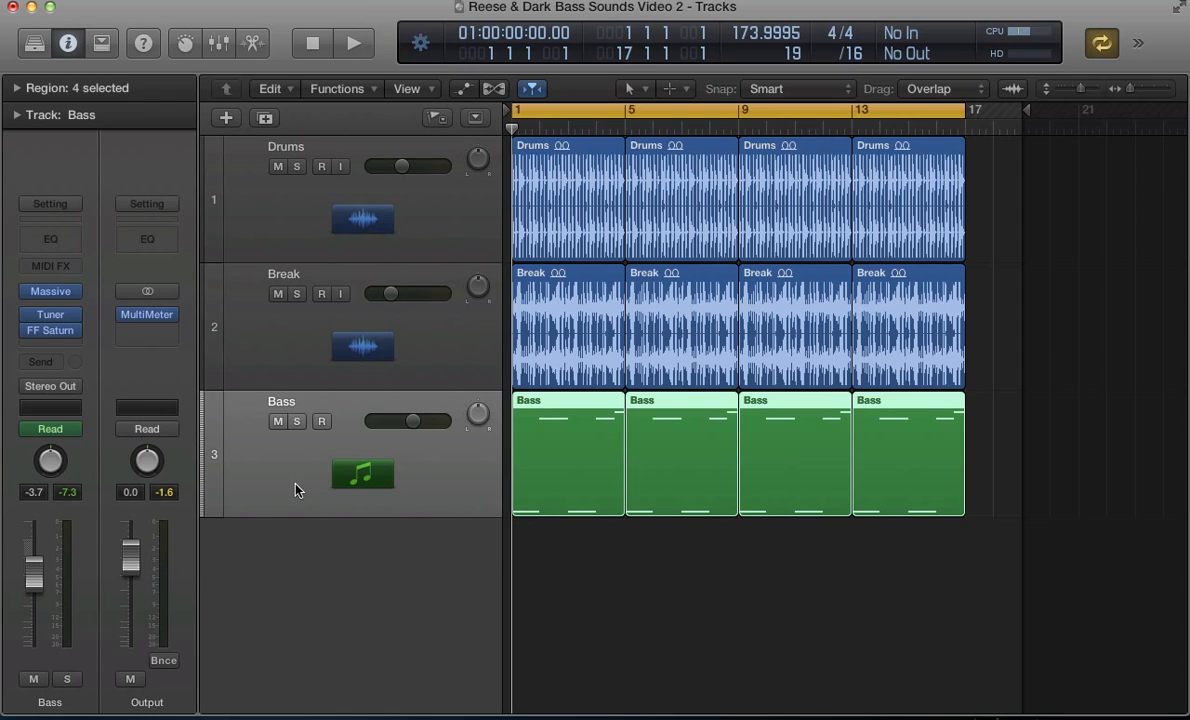
key(a)
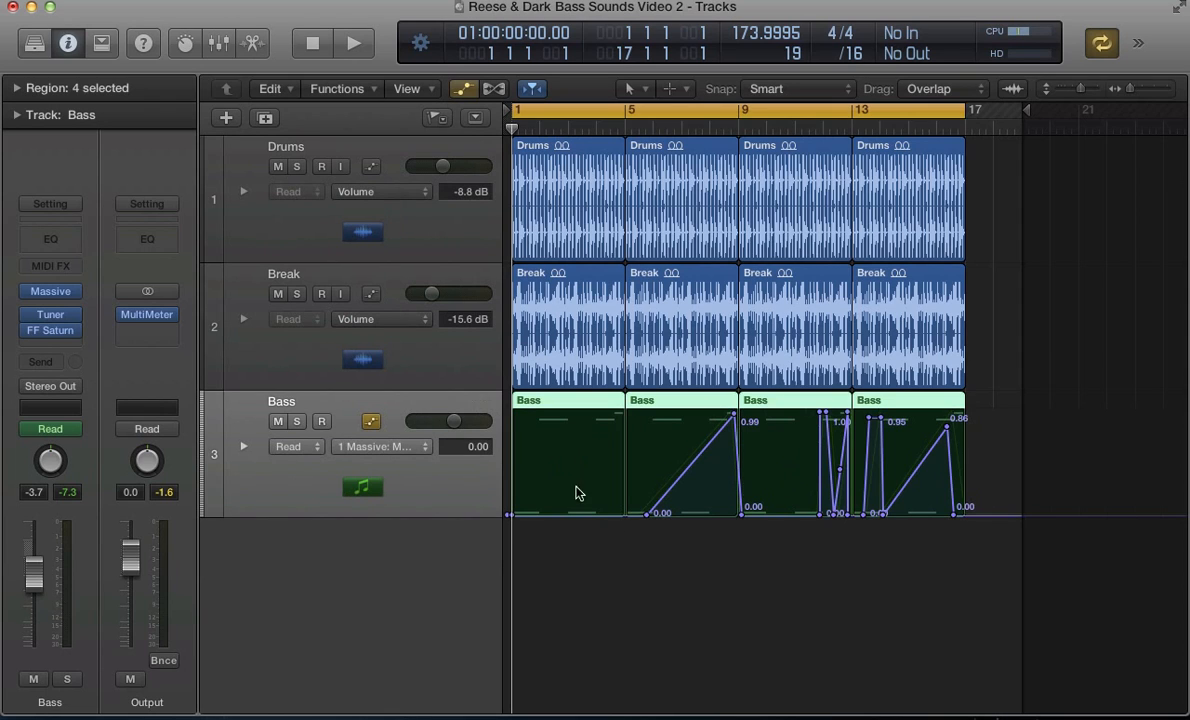
key(a)
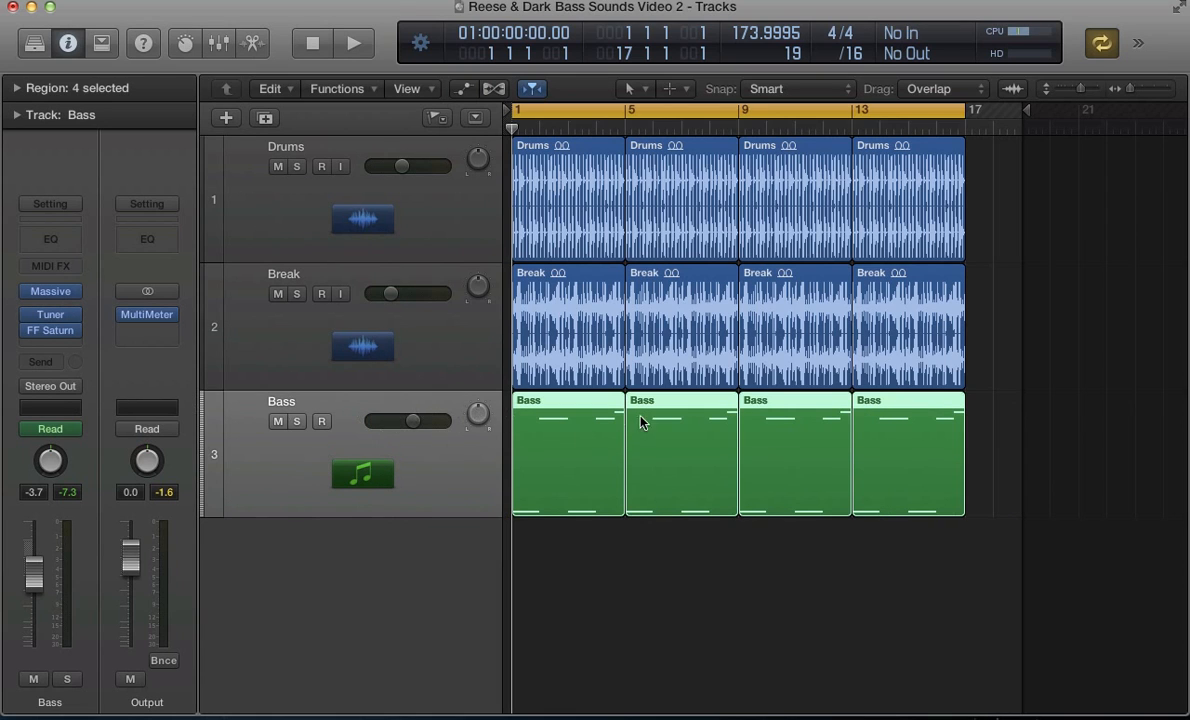
click(53, 333)
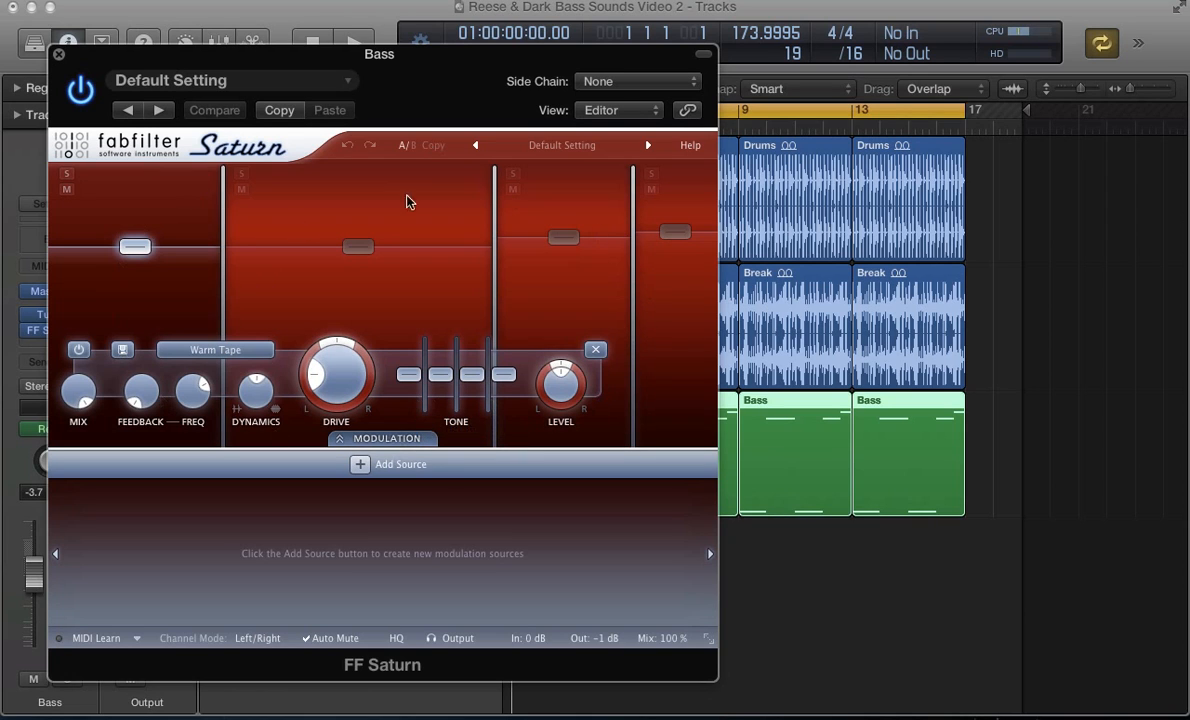
click(58, 54)
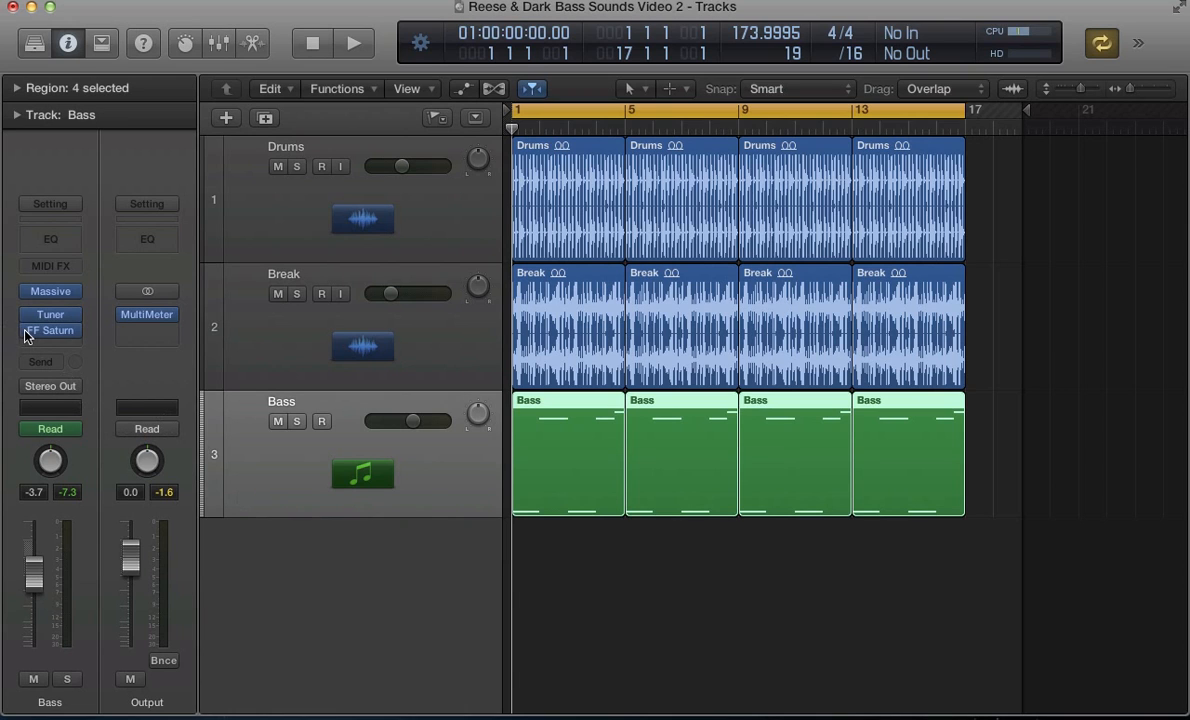
Solo the Bass regions and compare their sound with FF Saturn bypassed and enabled, returning the playhead to the start
key(space)
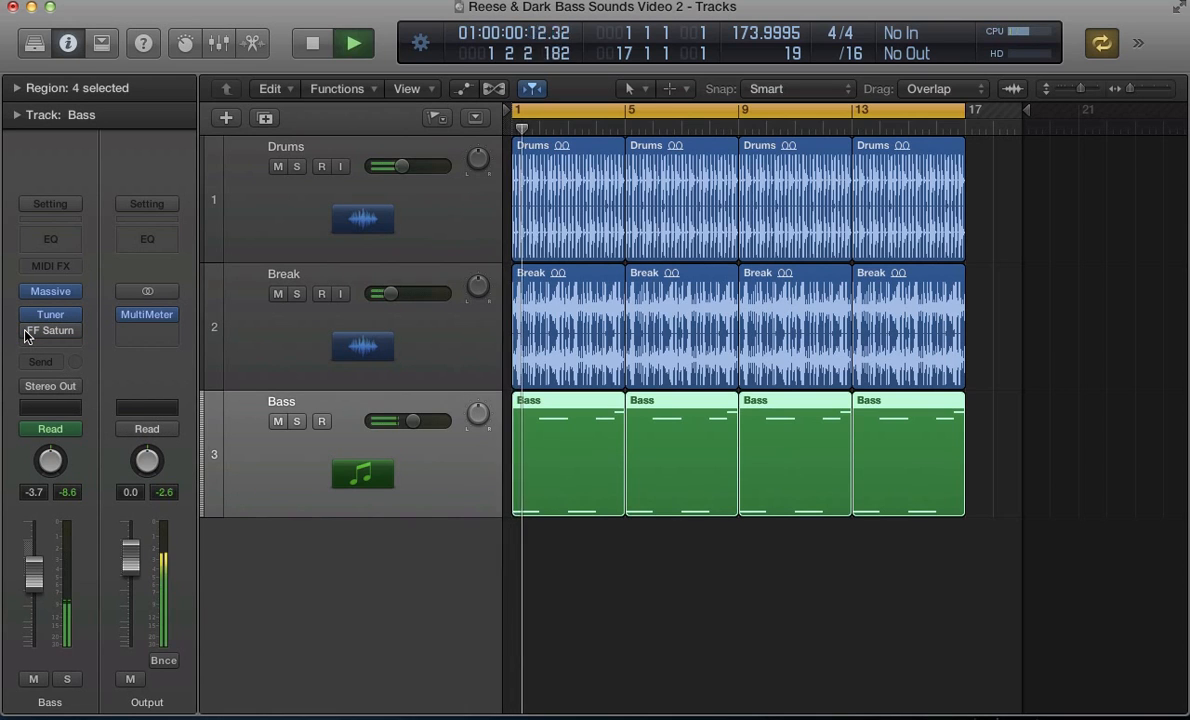
key(space)
key(ctrl+s)
key(space)
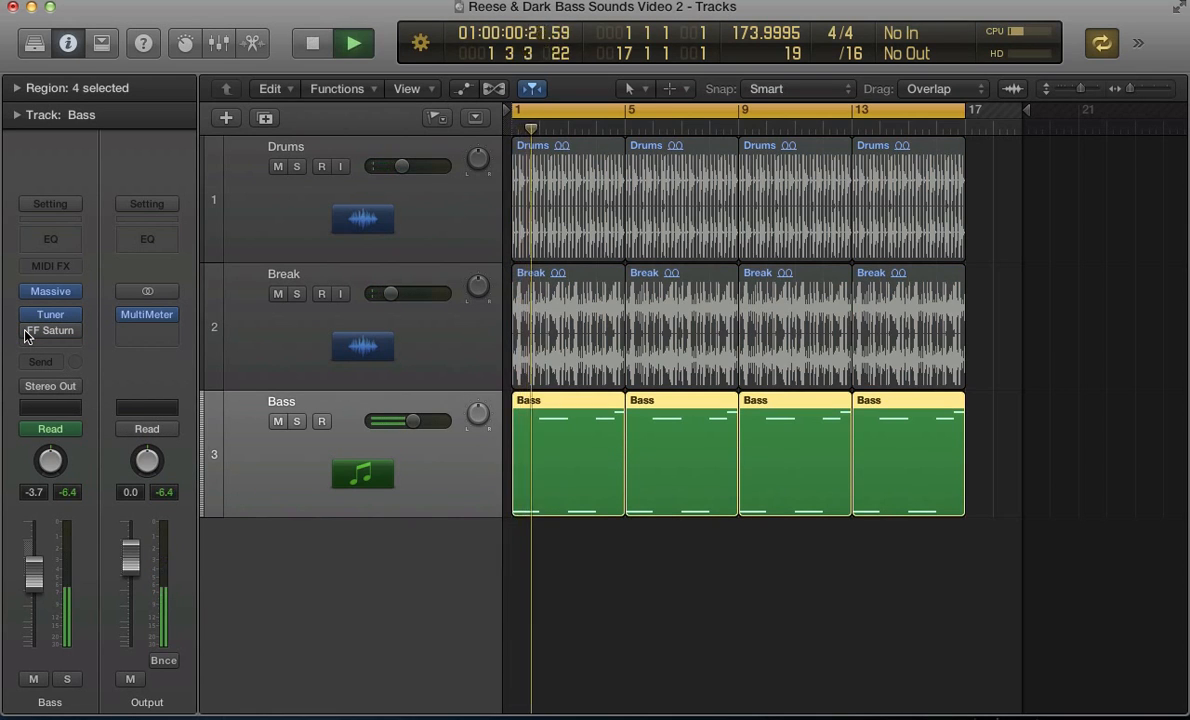
key(space)
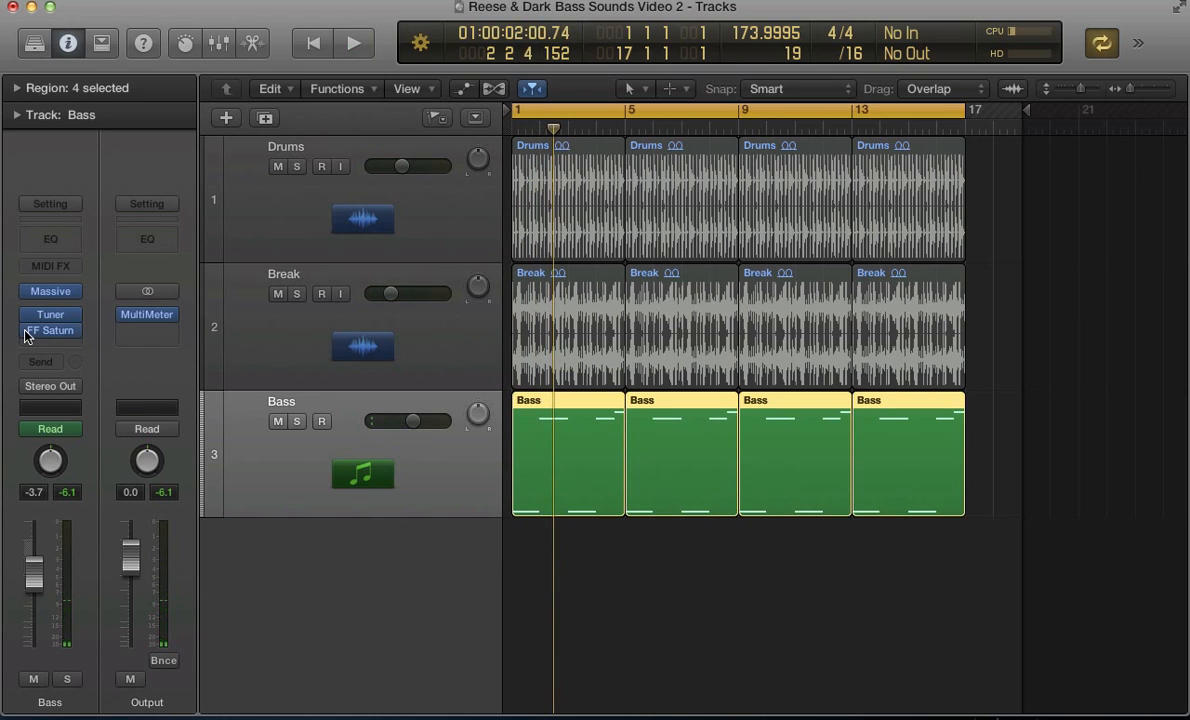
key(space)
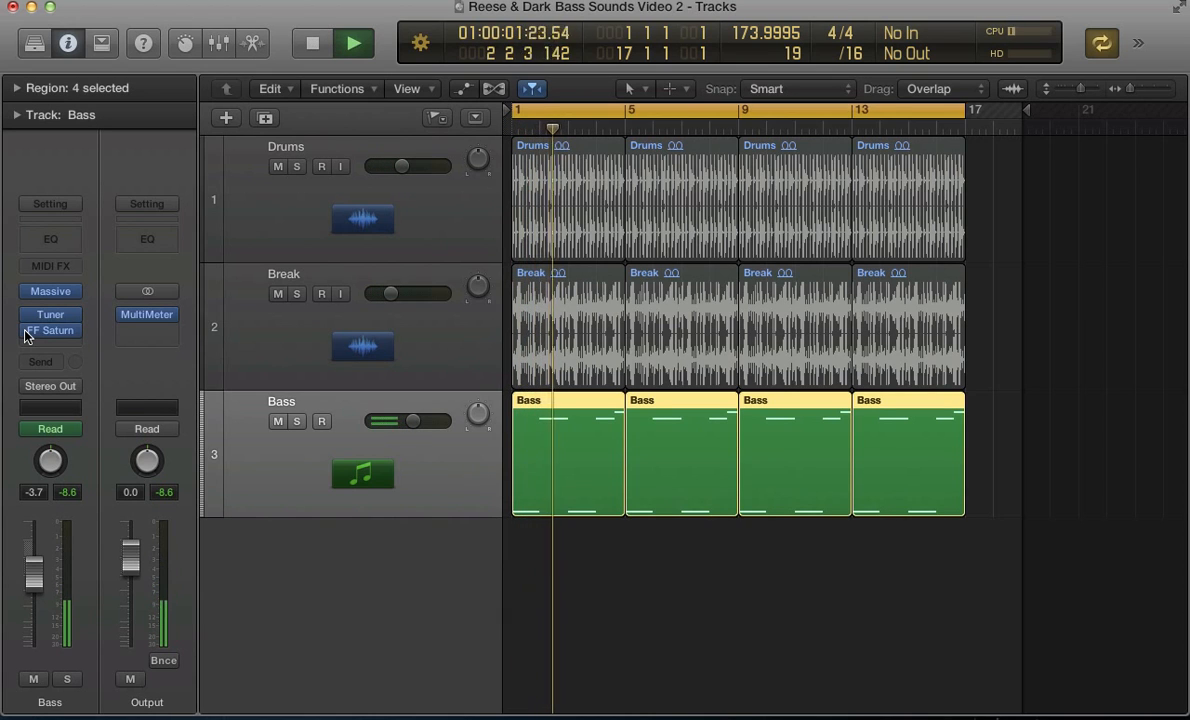
key(space)
key(Return)
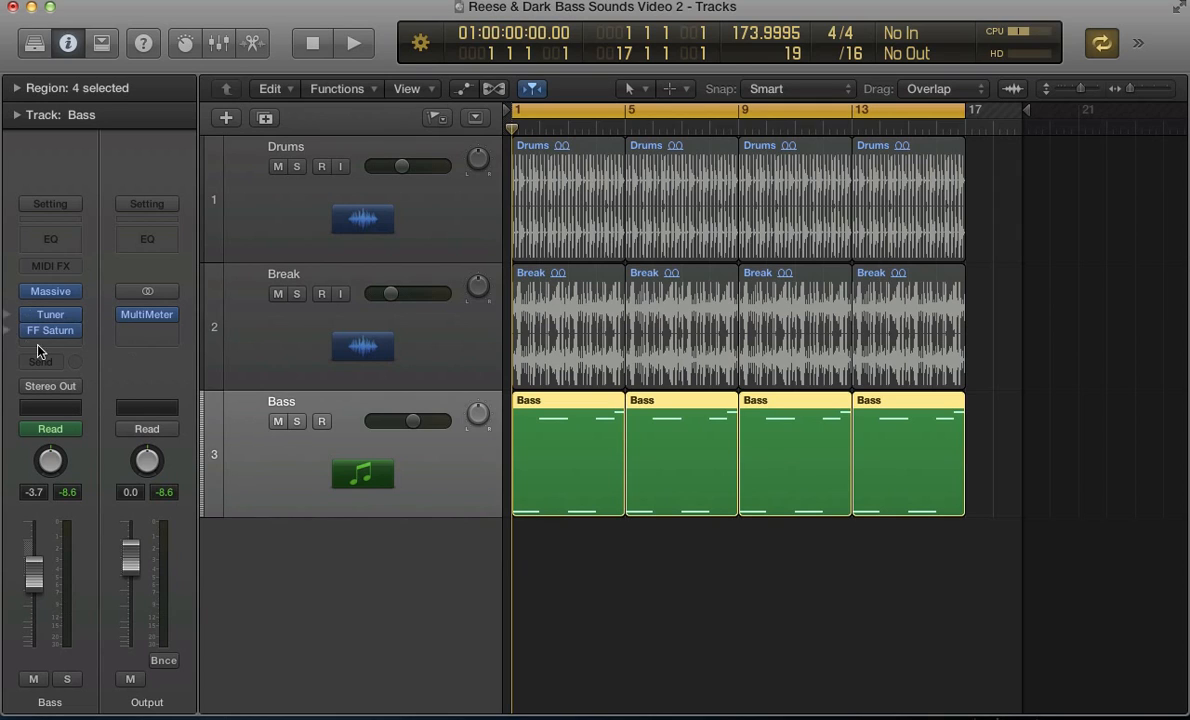
Remove the FF Saturn plug-in from the Bass channel and audition the unprocessed bass
click(68, 331)
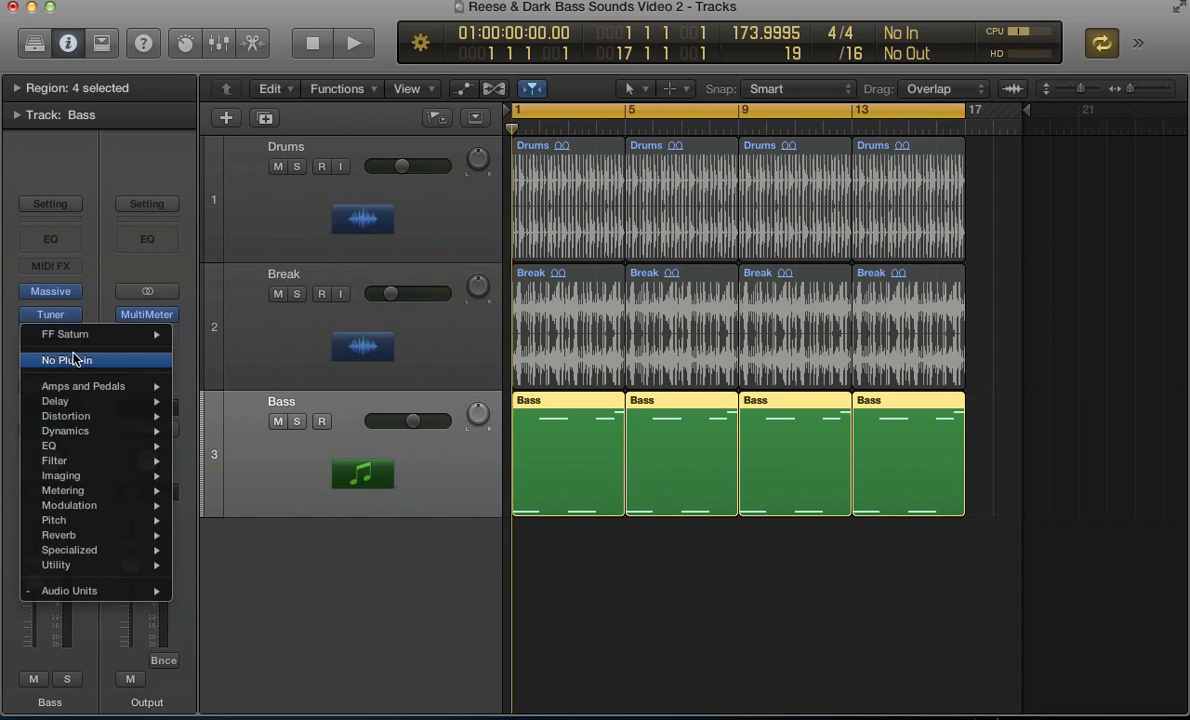
click(72, 359)
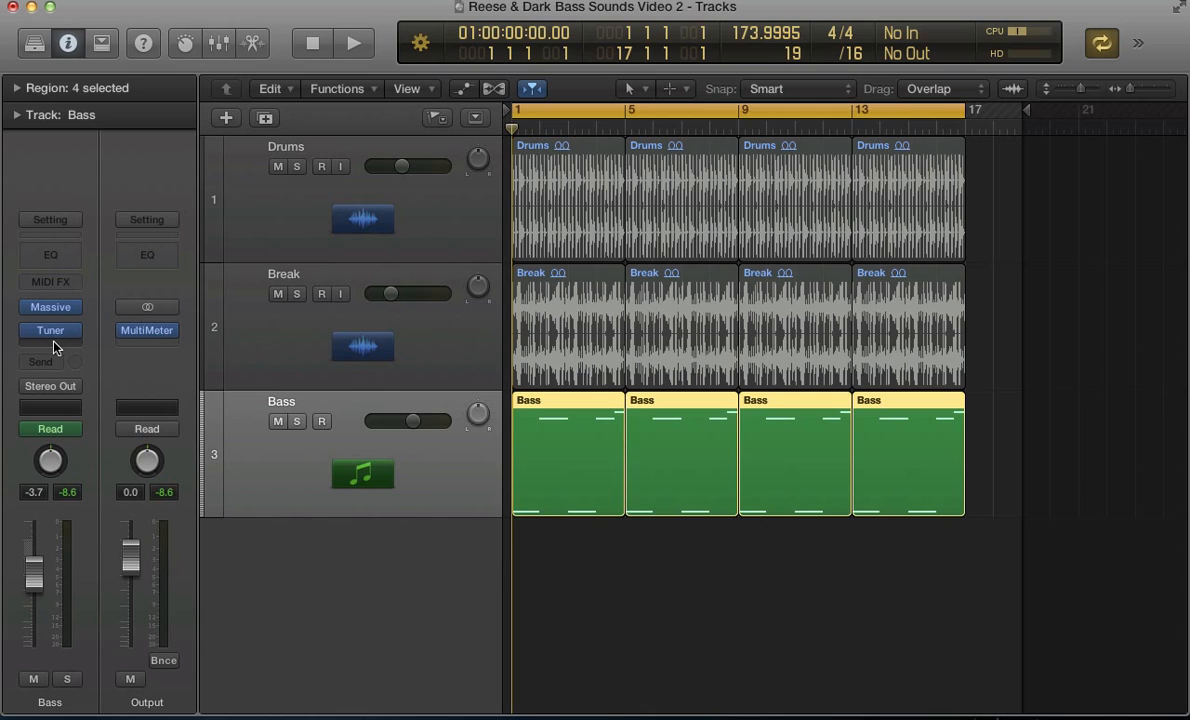
key(space)
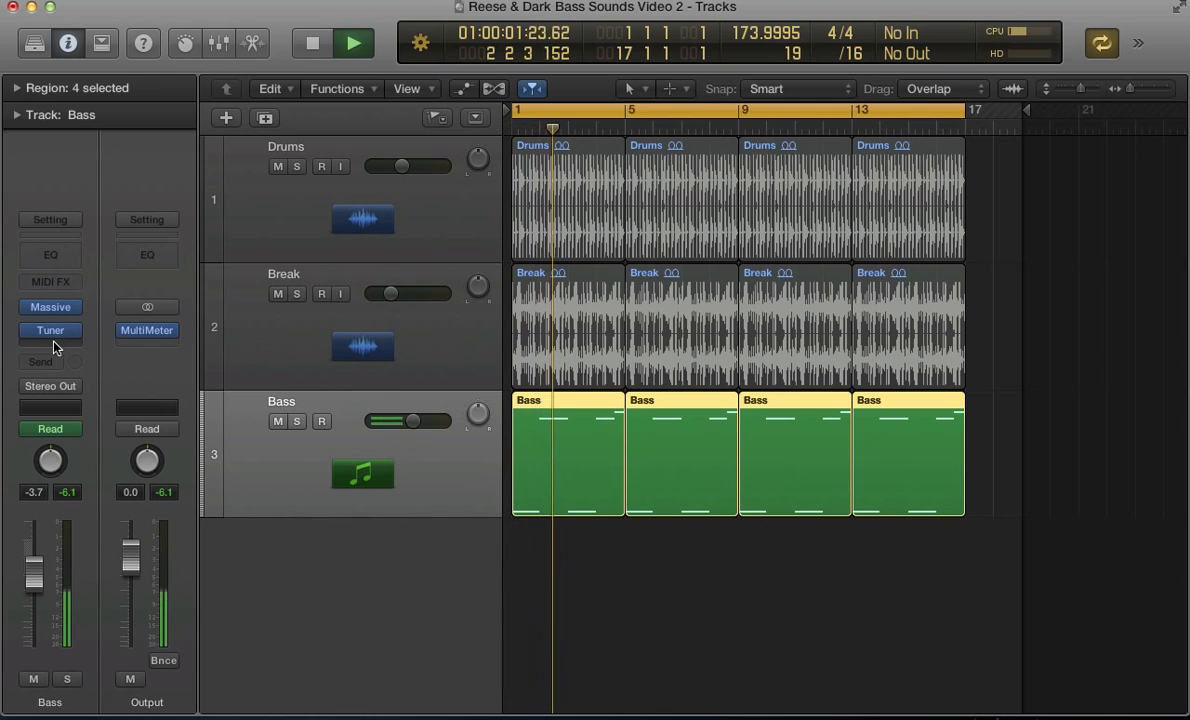
key(space)
Insert a fresh stereo FabFilter FF Saturn after the Tuner on the Bass channel, audition the bass with it bypassed, and enable it
click(53, 343)
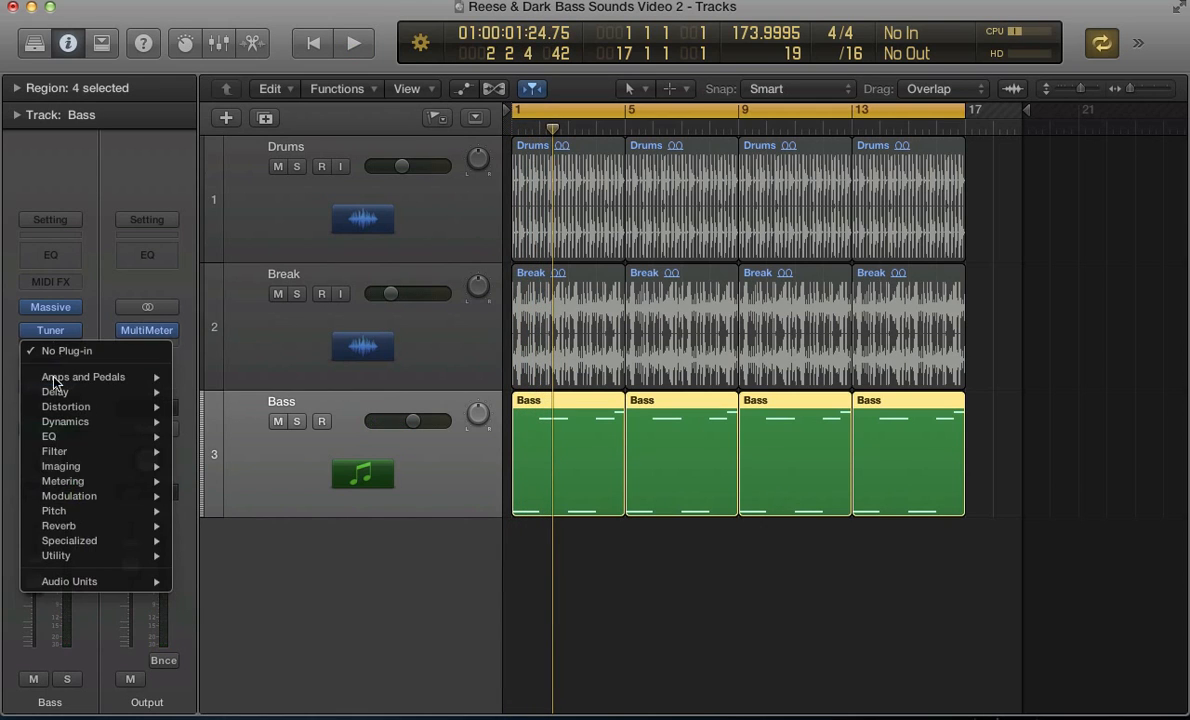
mouse_move(66, 588)
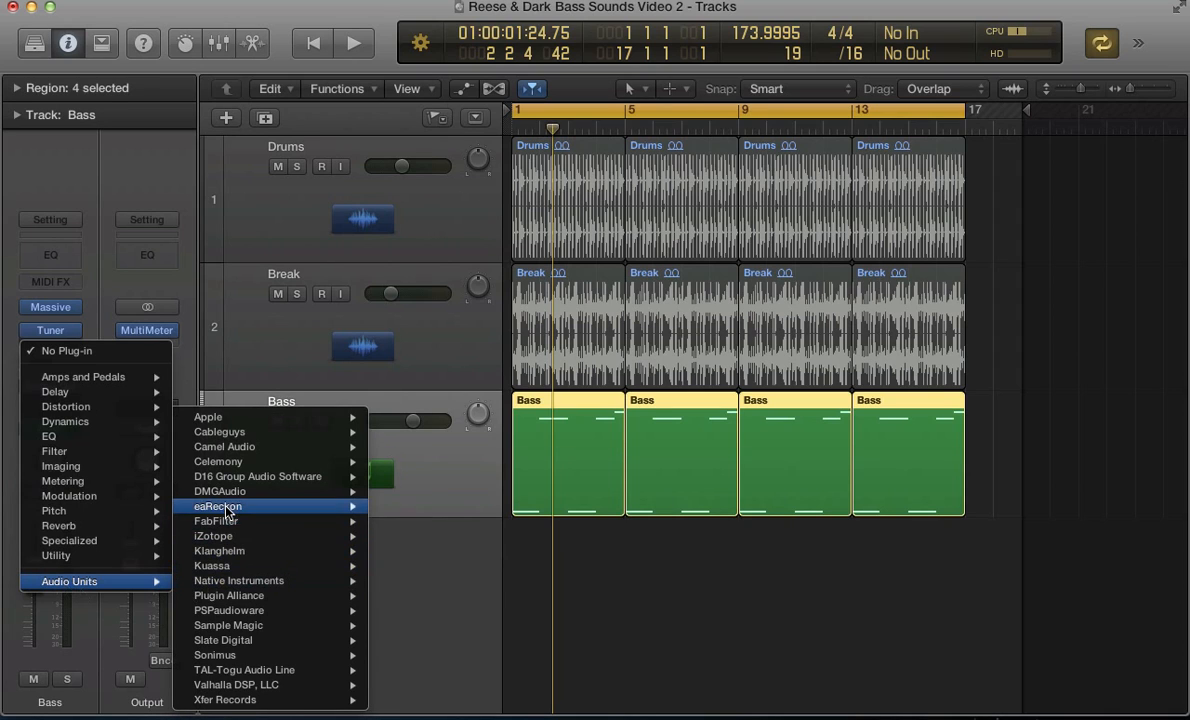
mouse_move(226, 522)
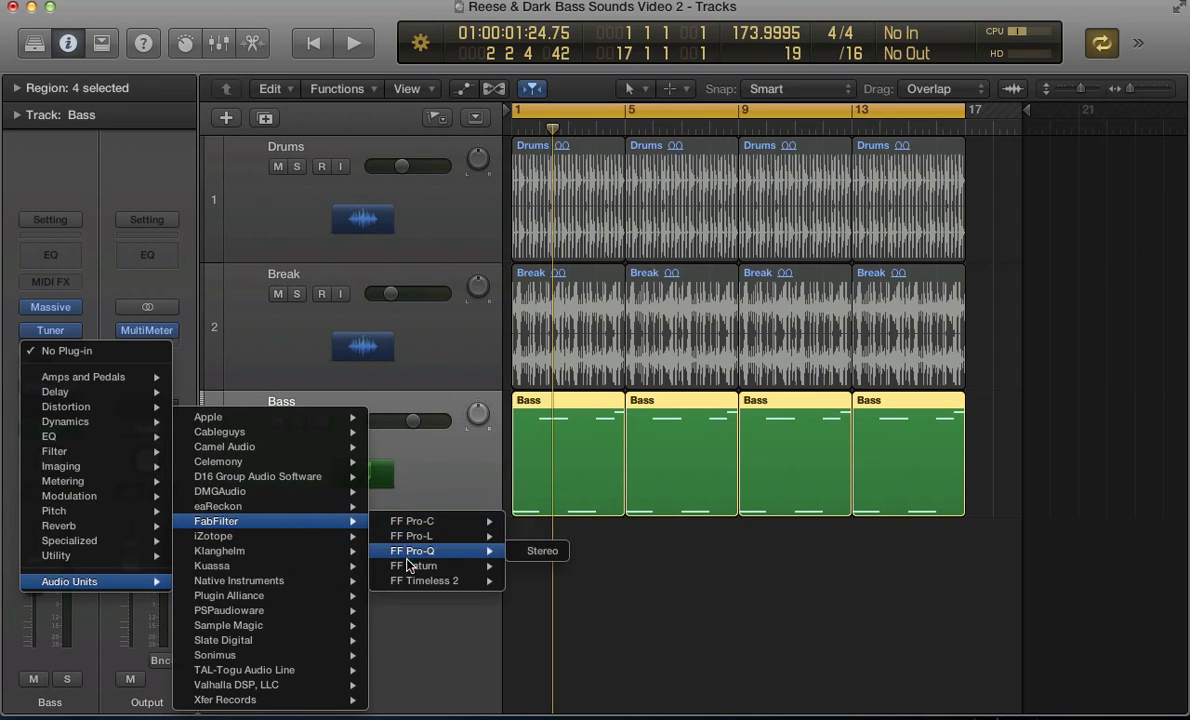
mouse_move(406, 566)
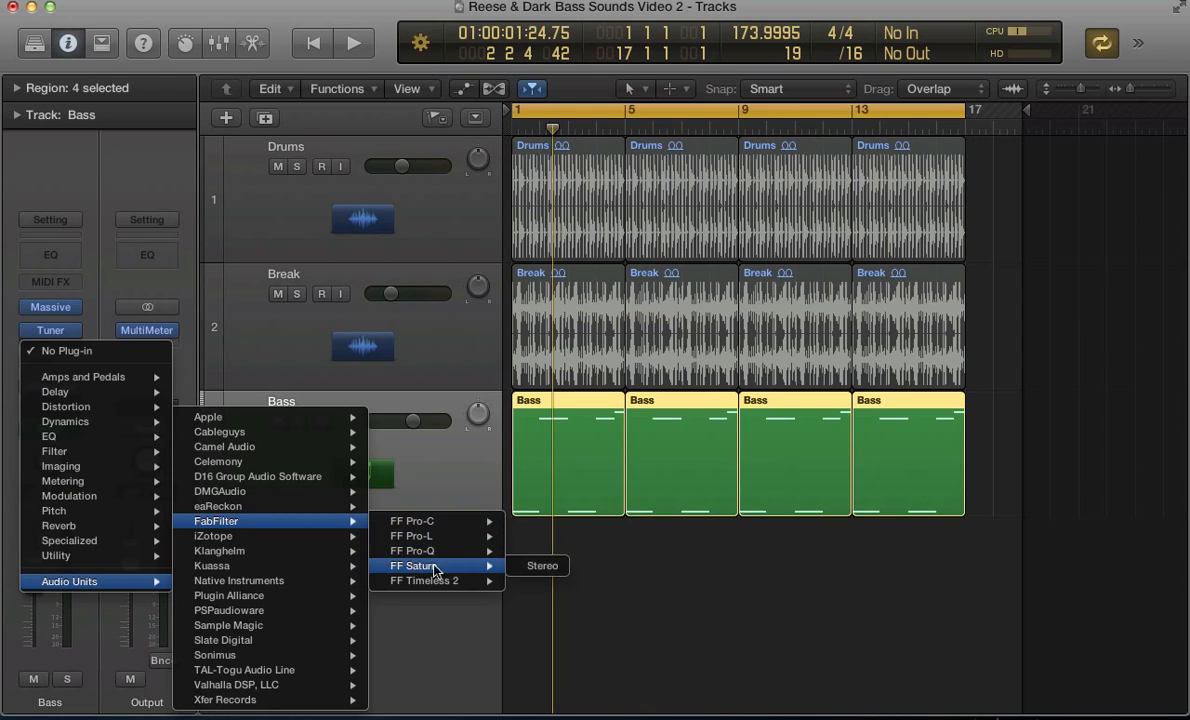
click(530, 567)
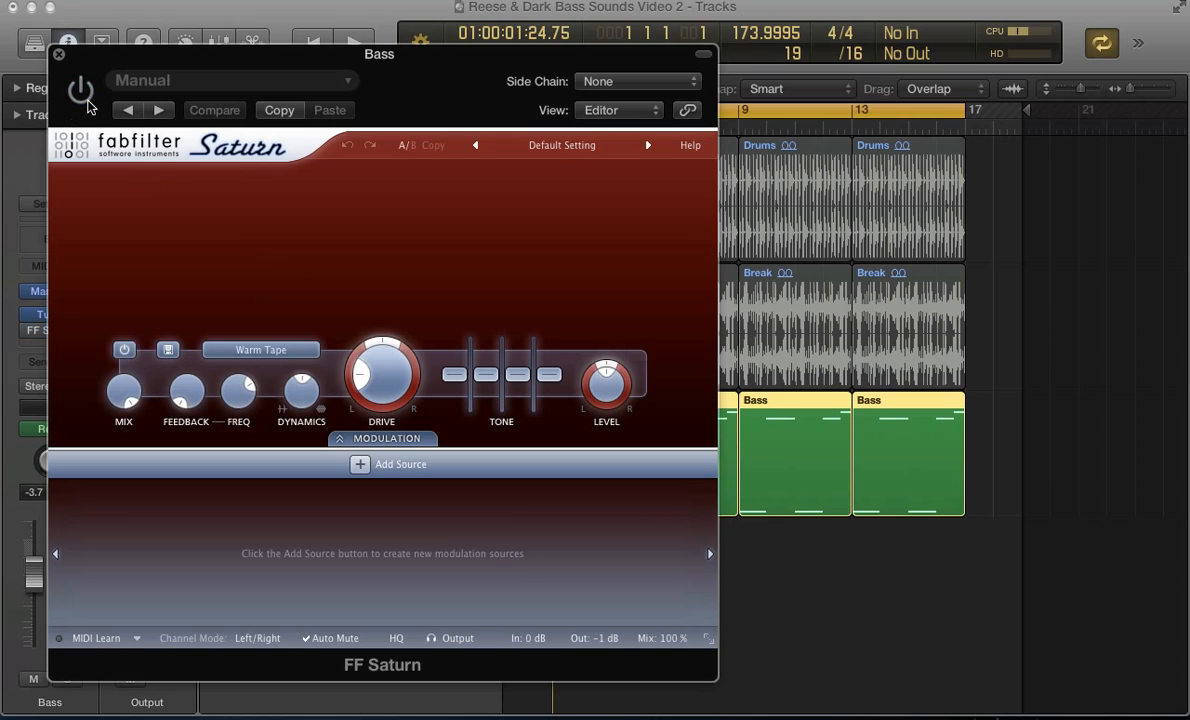
key(space)
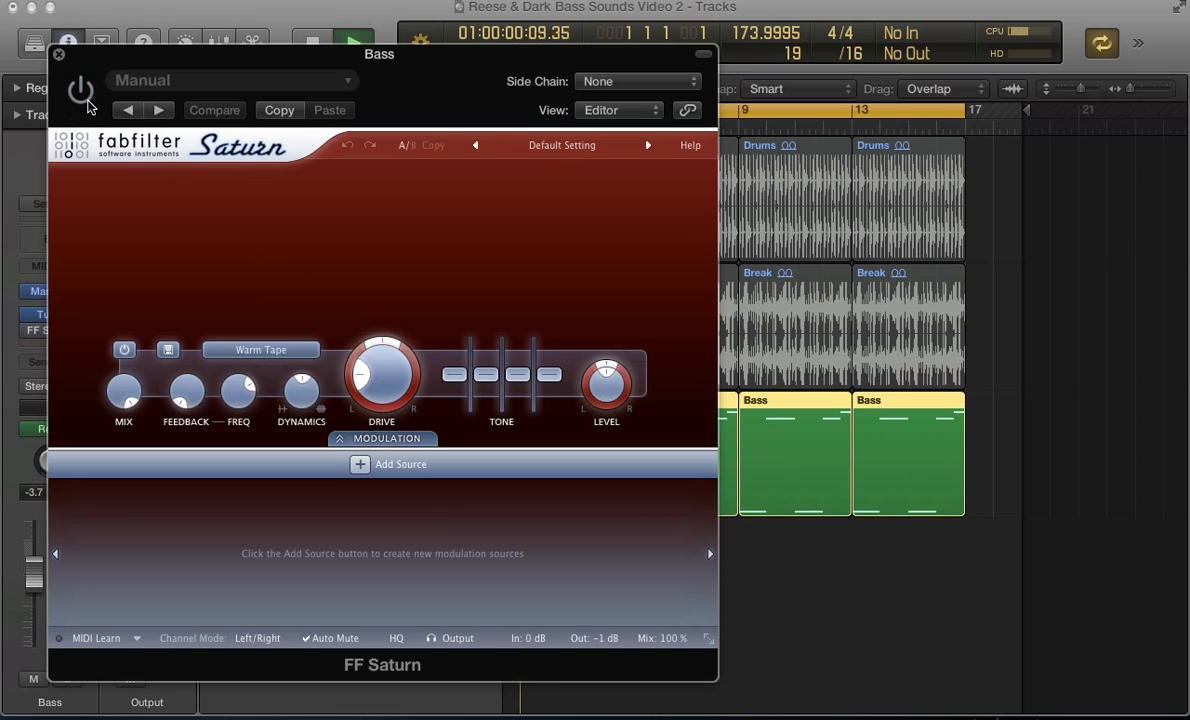
click(84, 97)
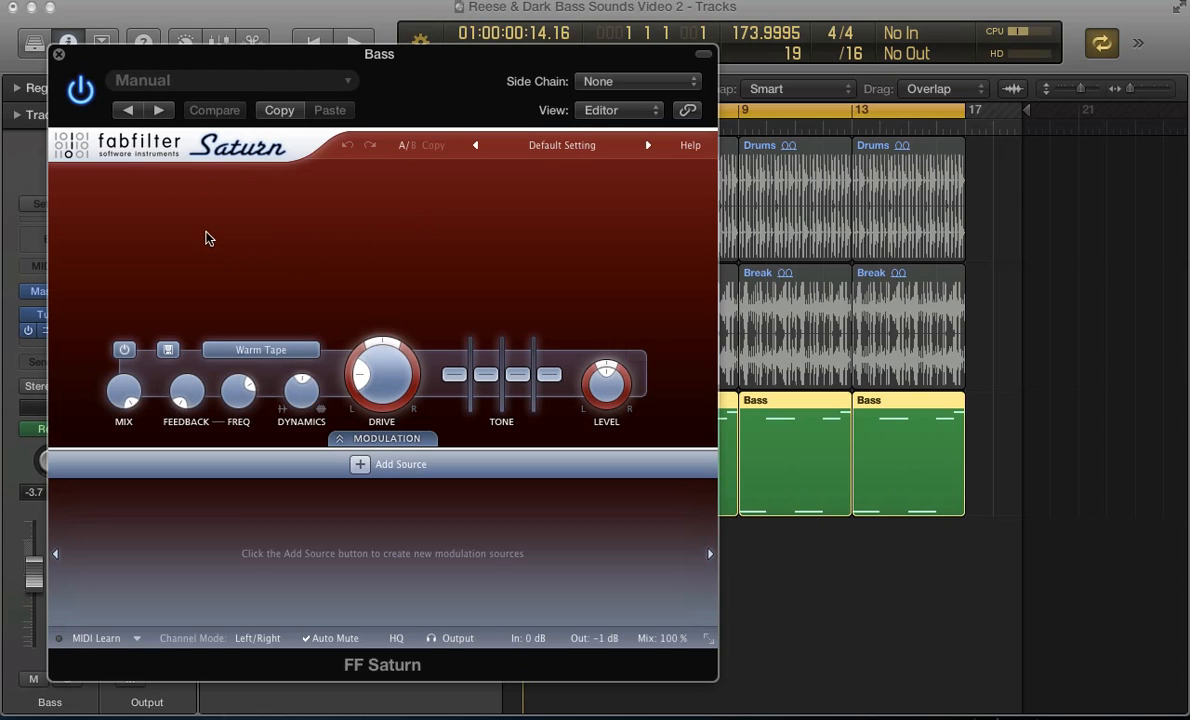
Split Saturn's spectrum into four frequency bands by adding three crossovers across the display
click(183, 183)
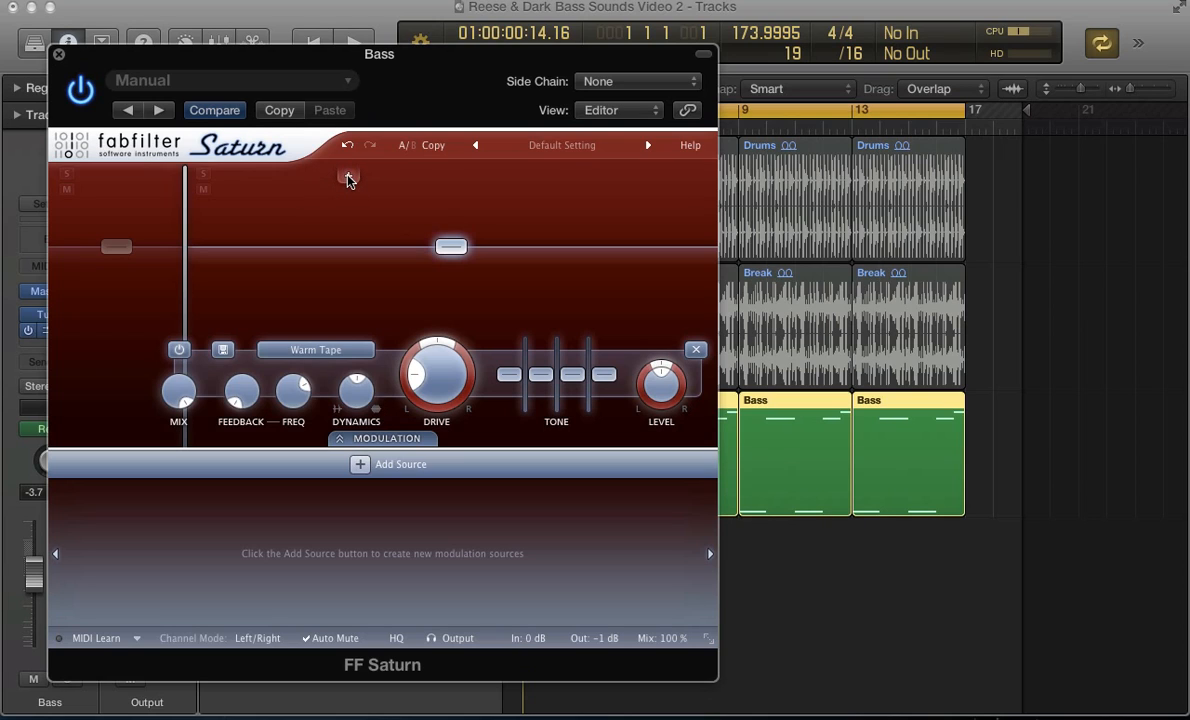
click(349, 178)
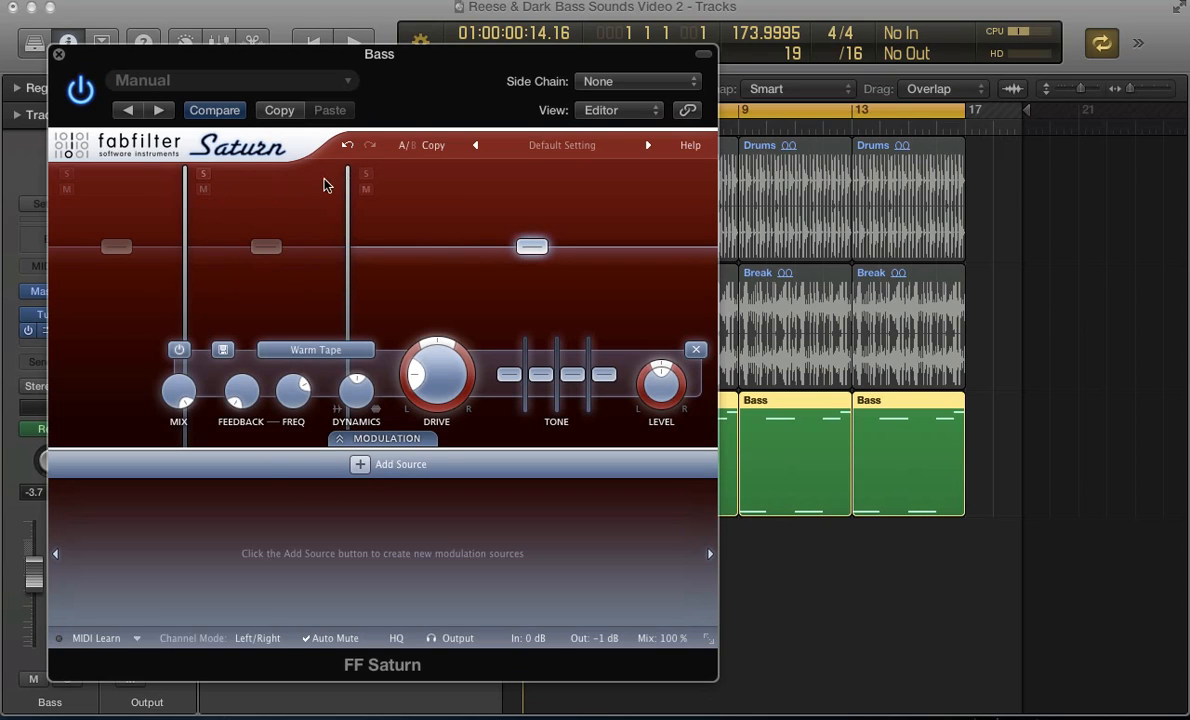
click(528, 180)
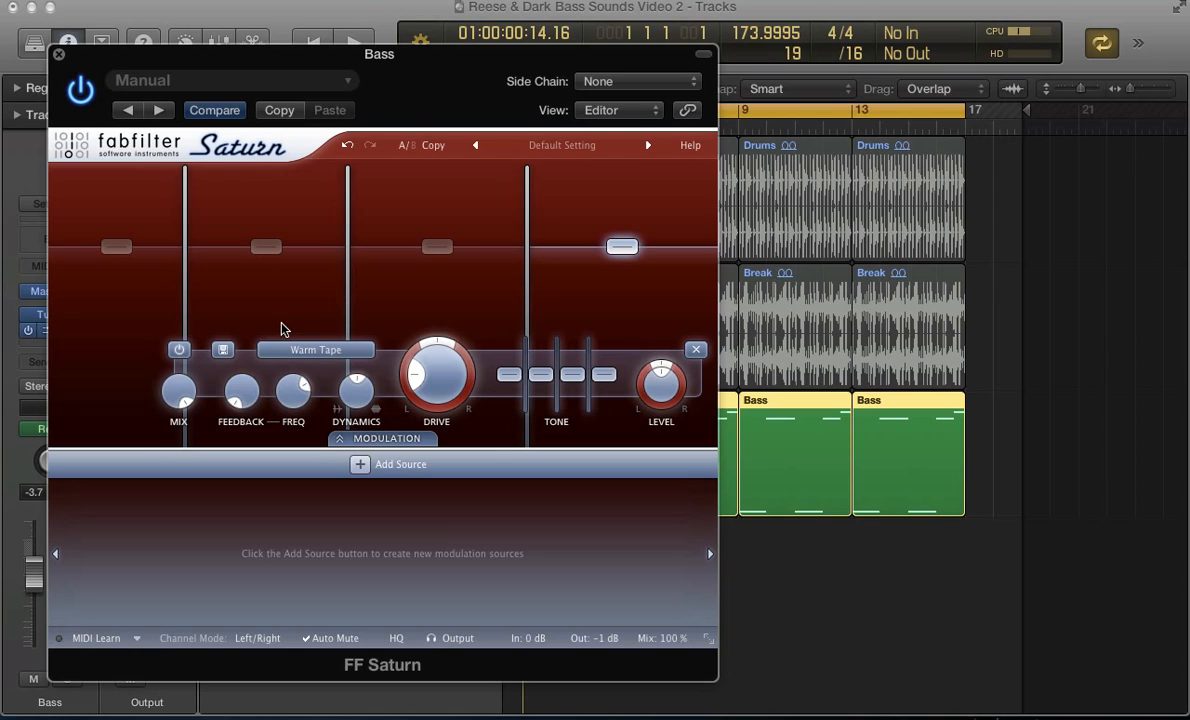
Select band 1 and set its crossover frequency to about 121.89 Hz
click(131, 202)
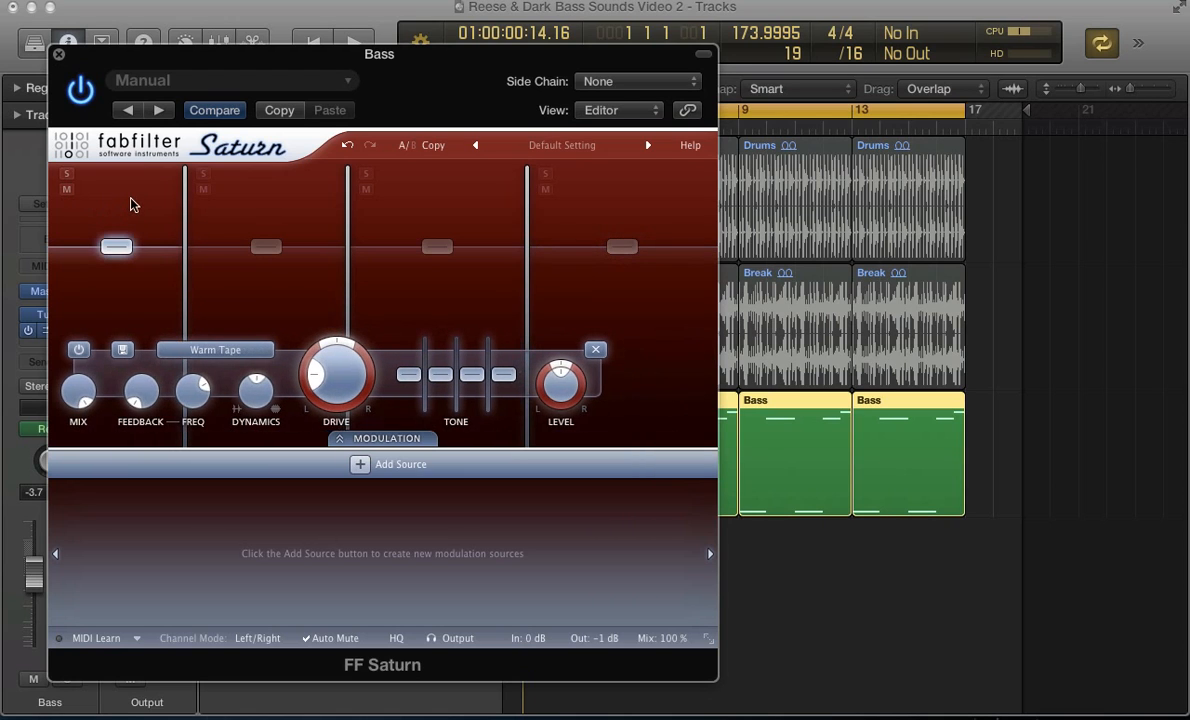
key(space)
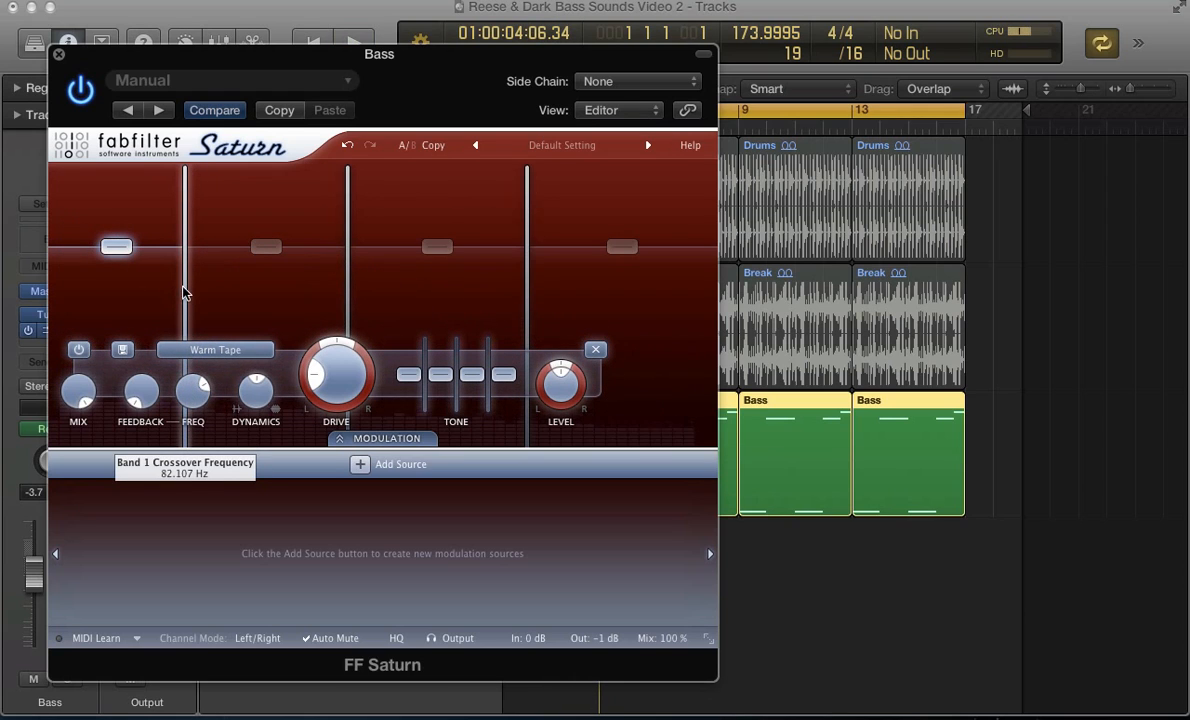
drag(184, 293, 222, 297)
drag(222, 297, 223, 297)
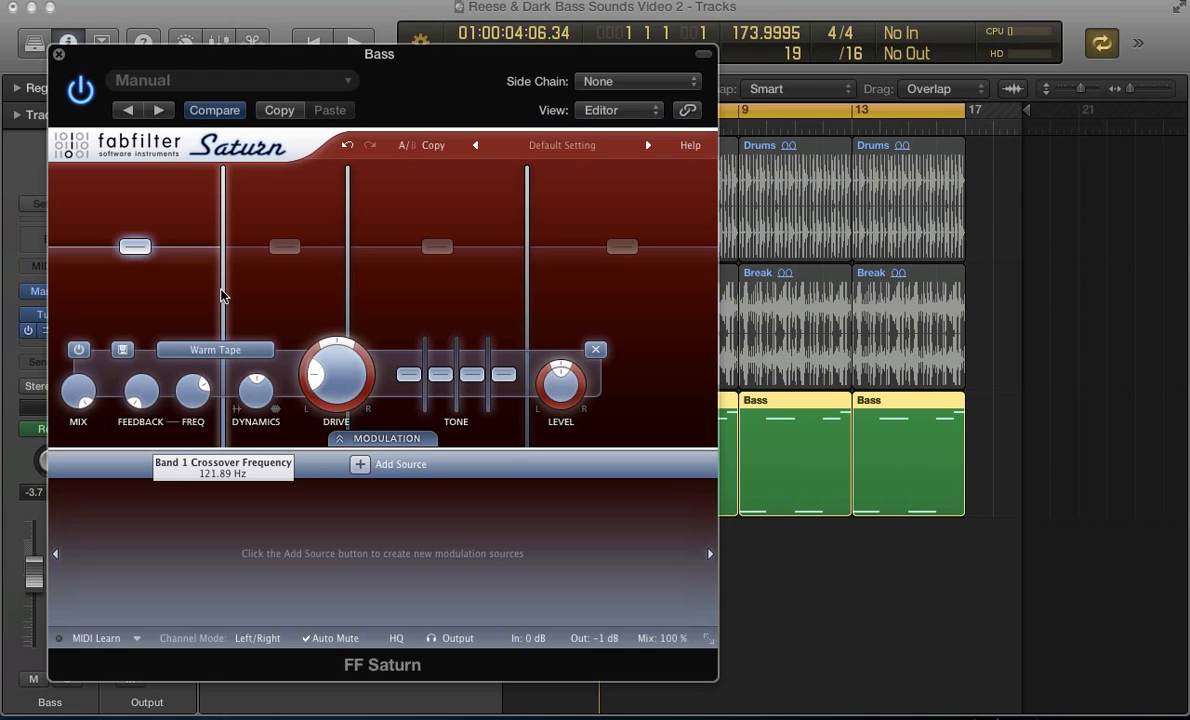
Play the bass with band 1 soloed, raise band 1's Drive above 20% using Warm Tape, and release the solo
key(space)
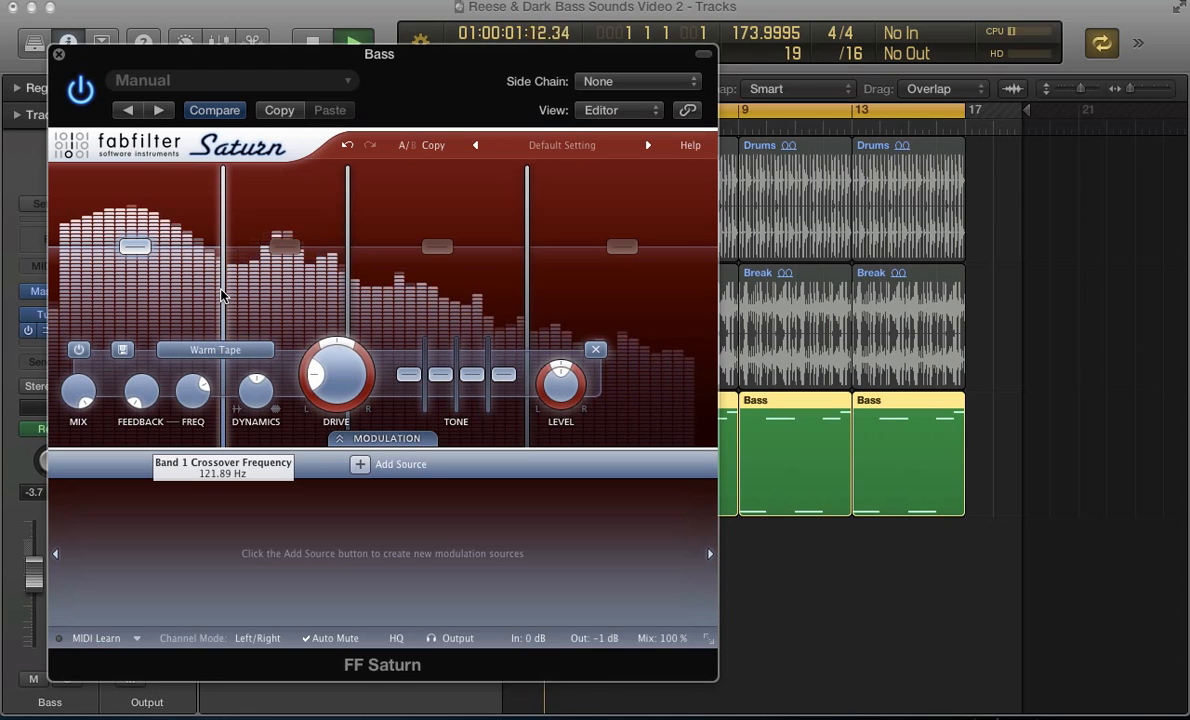
click(67, 175)
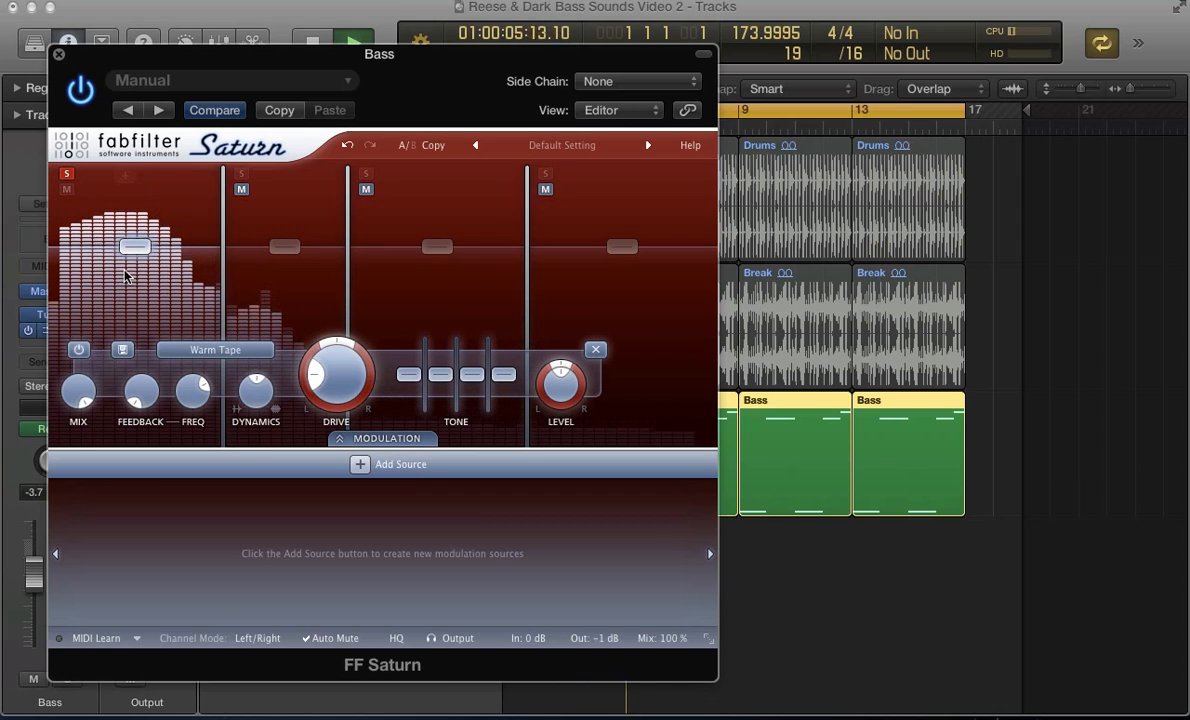
mouse_move(131, 240)
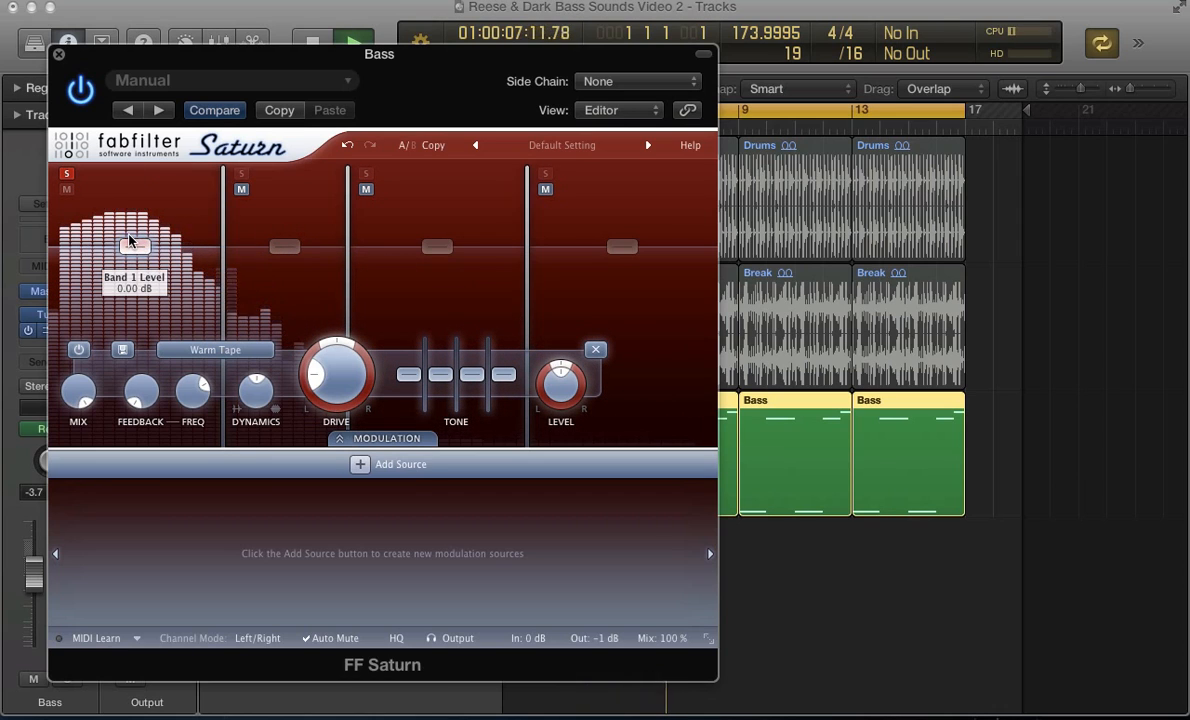
mouse_move(147, 397)
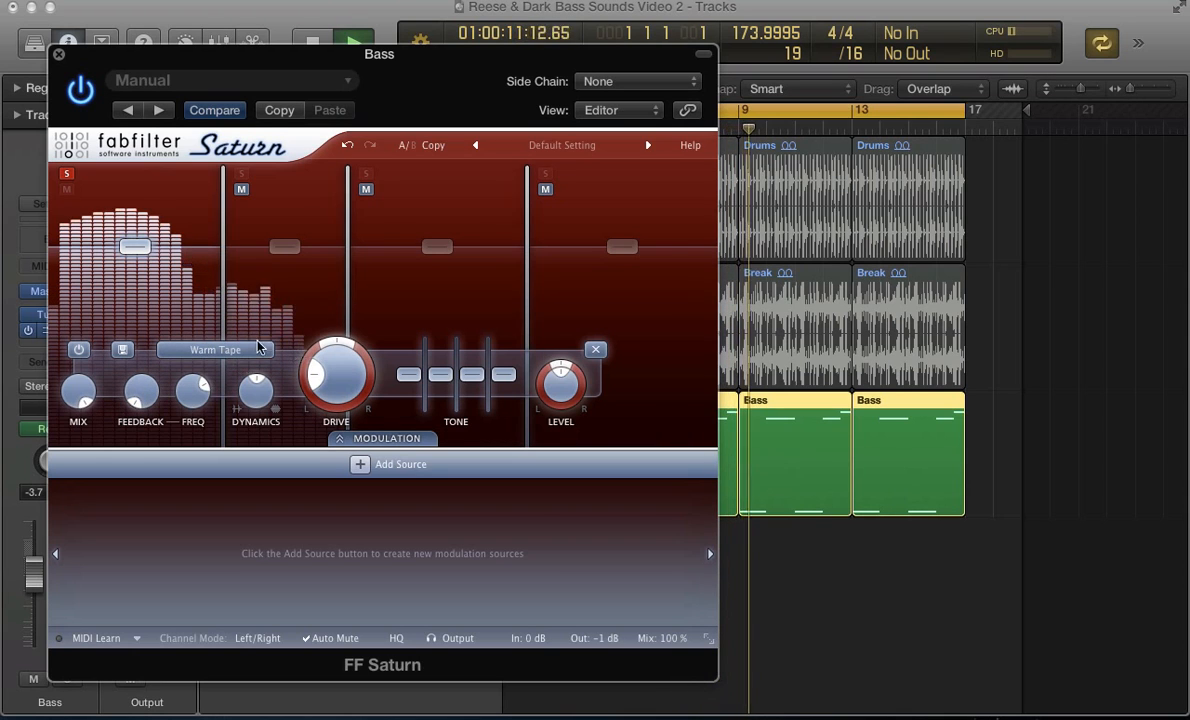
mouse_move(168, 343)
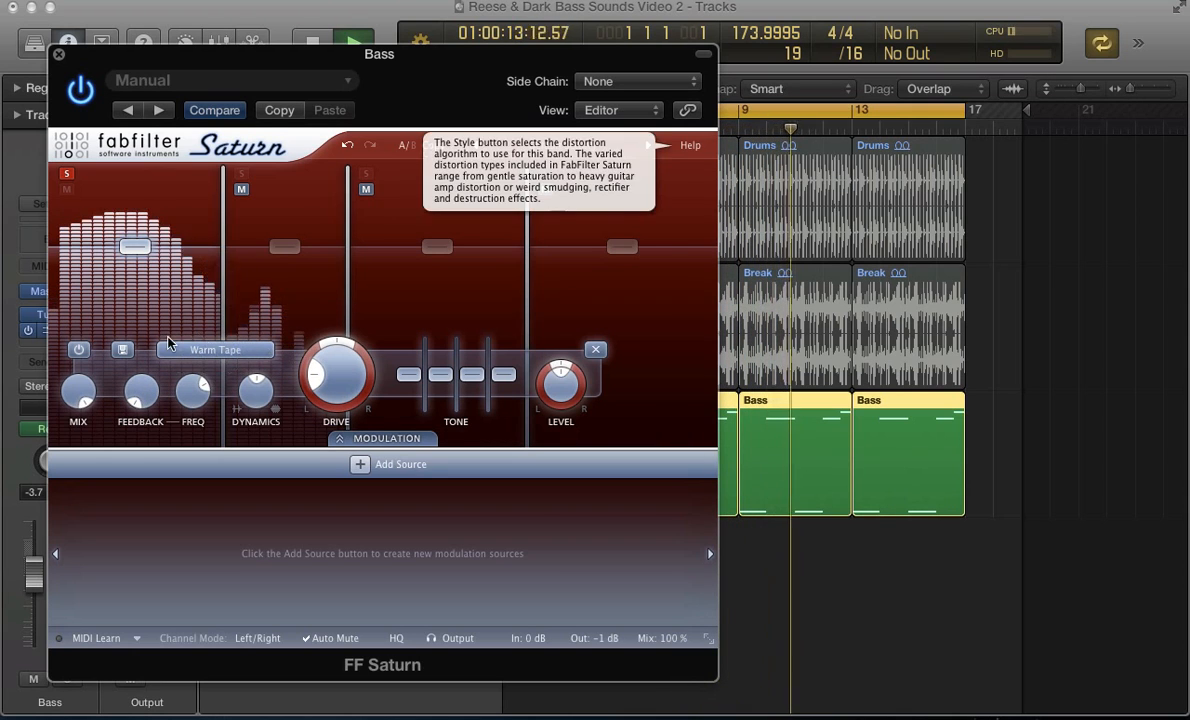
mouse_move(346, 370)
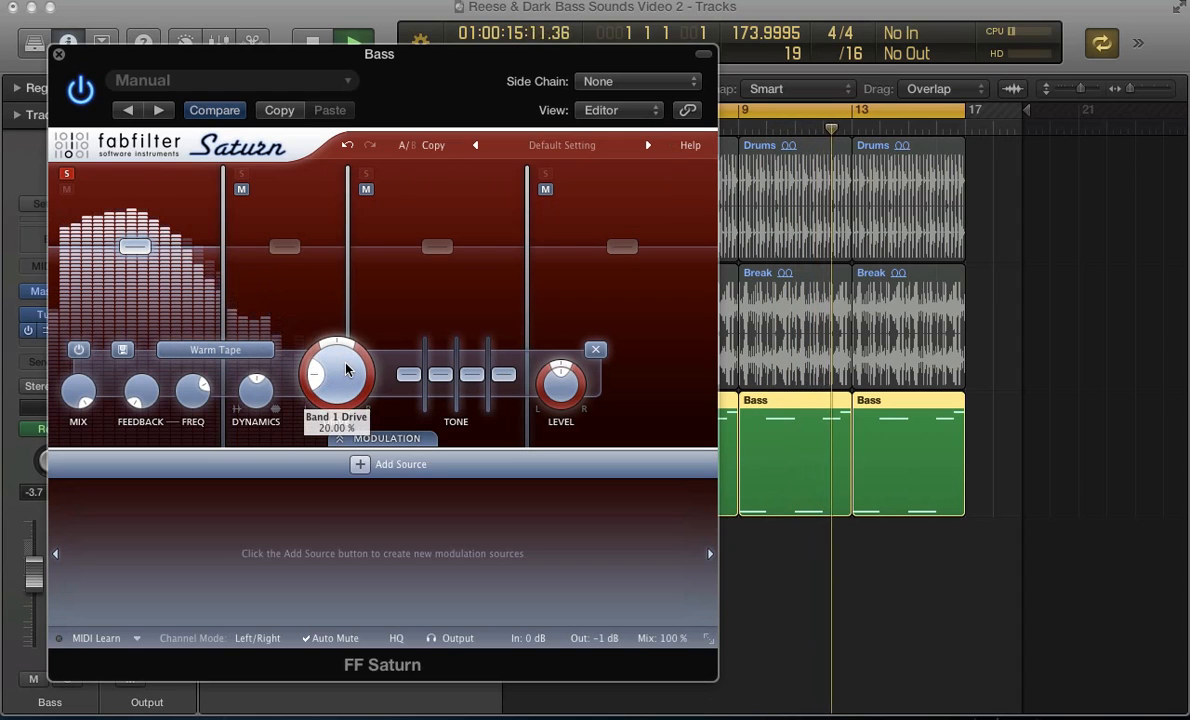
drag(346, 370, 346, 315)
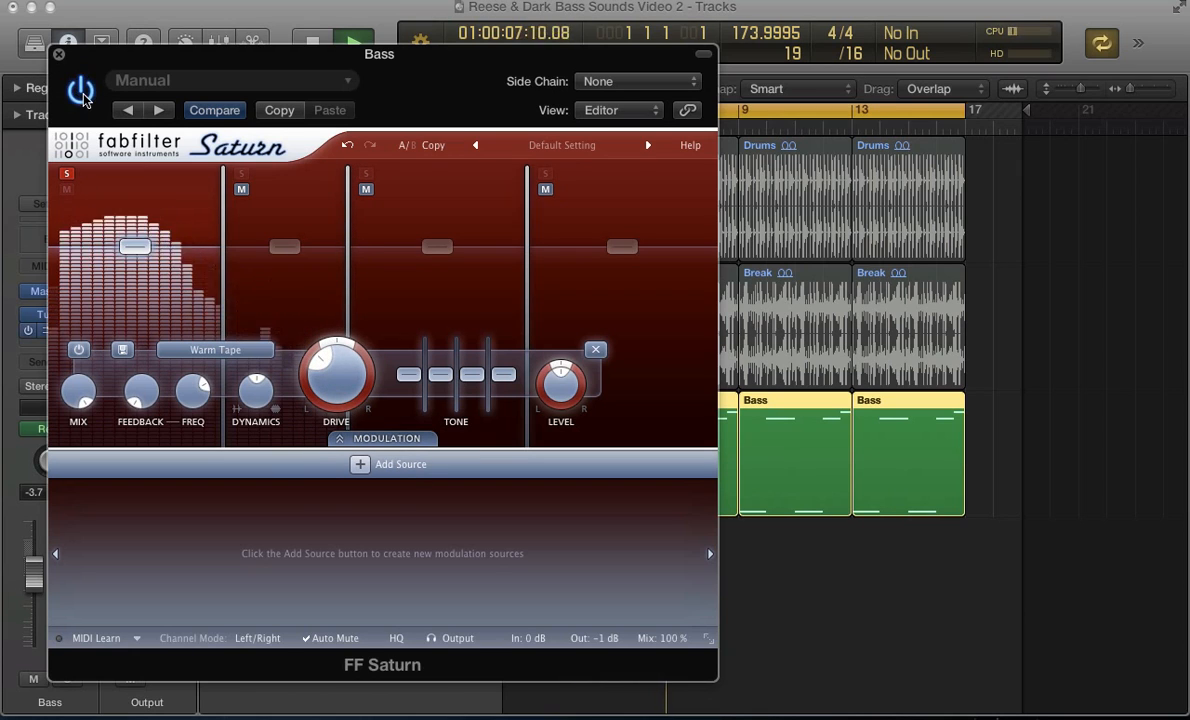
click(66, 175)
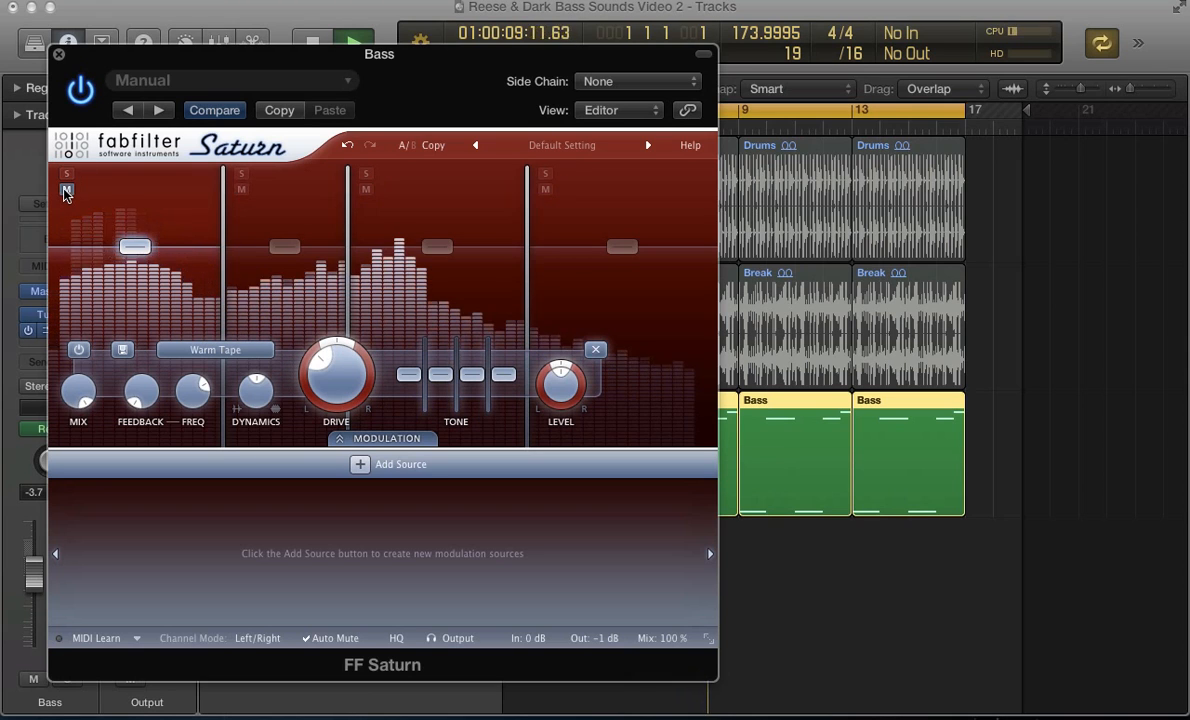
Solo band 1 again to audition the low end on its own, and stop playback
click(65, 177)
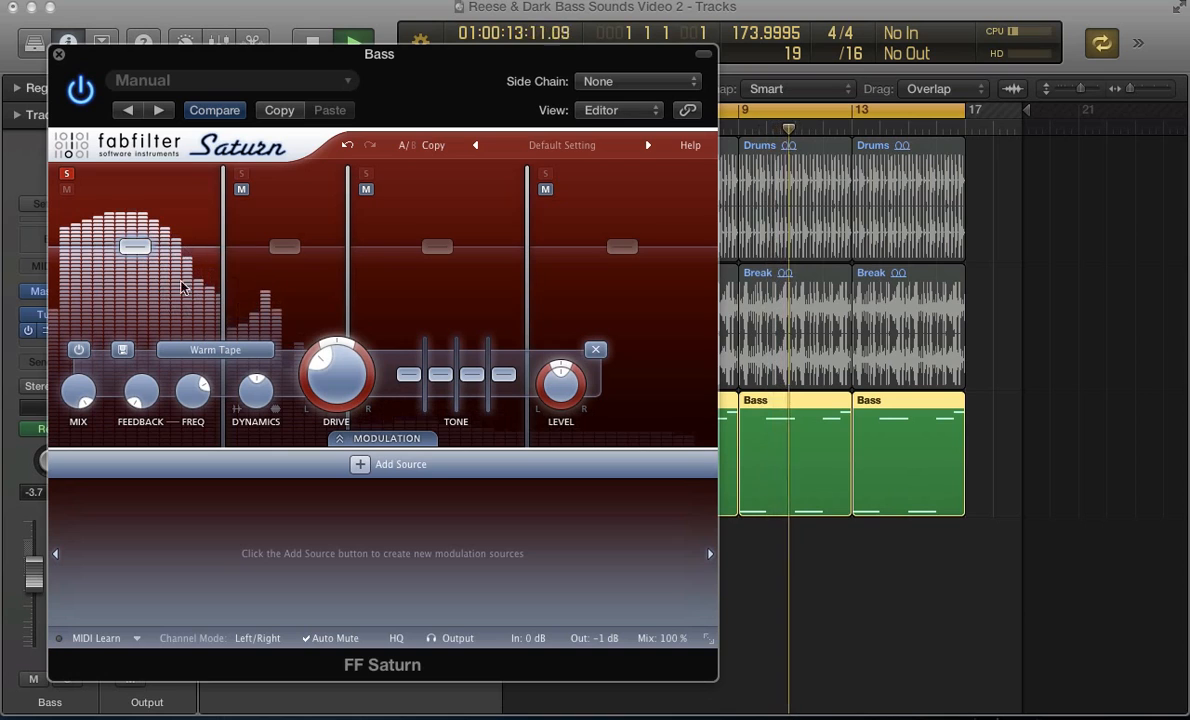
key(space)
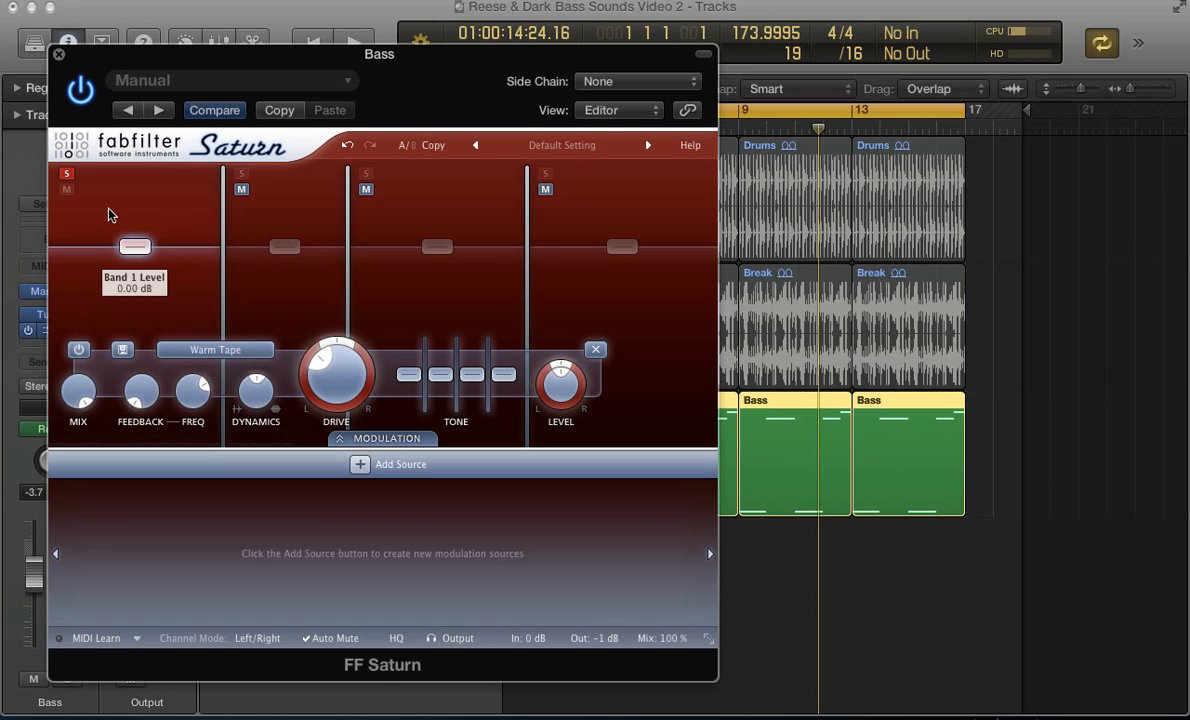
Select band 2 and set its crossover frequency to about 2053.4 Hz, moving band 3's crossover higher to make room
click(277, 208)
key(space)
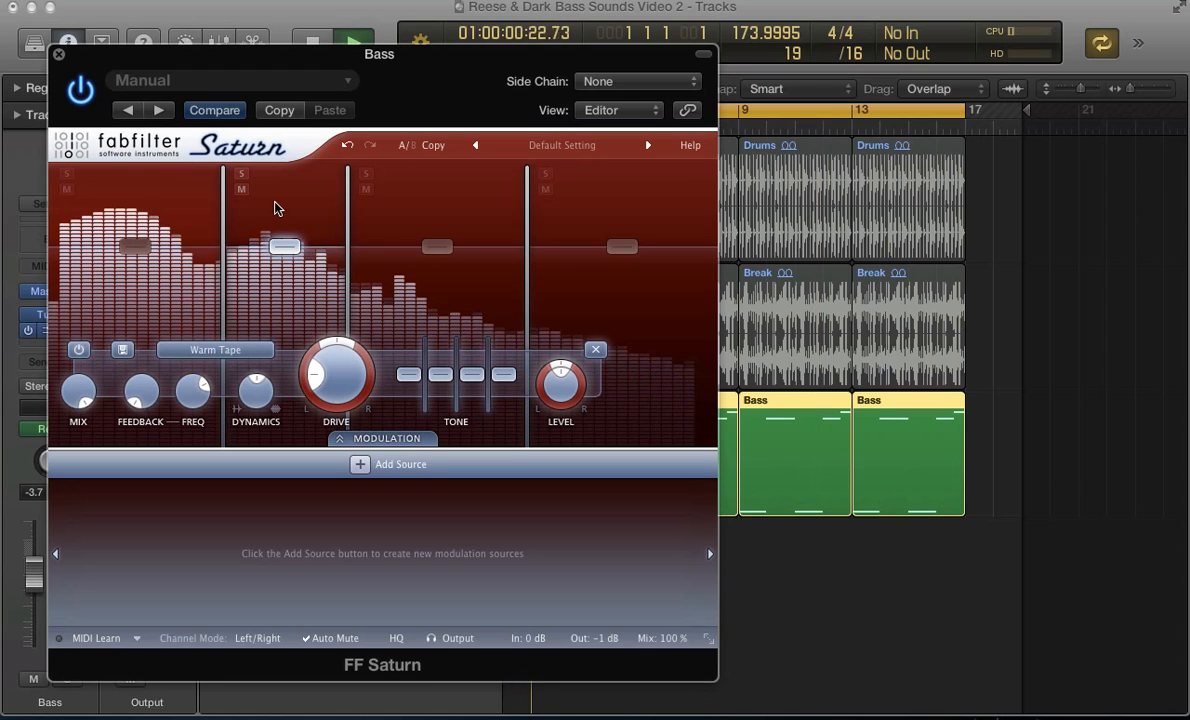
key(space)
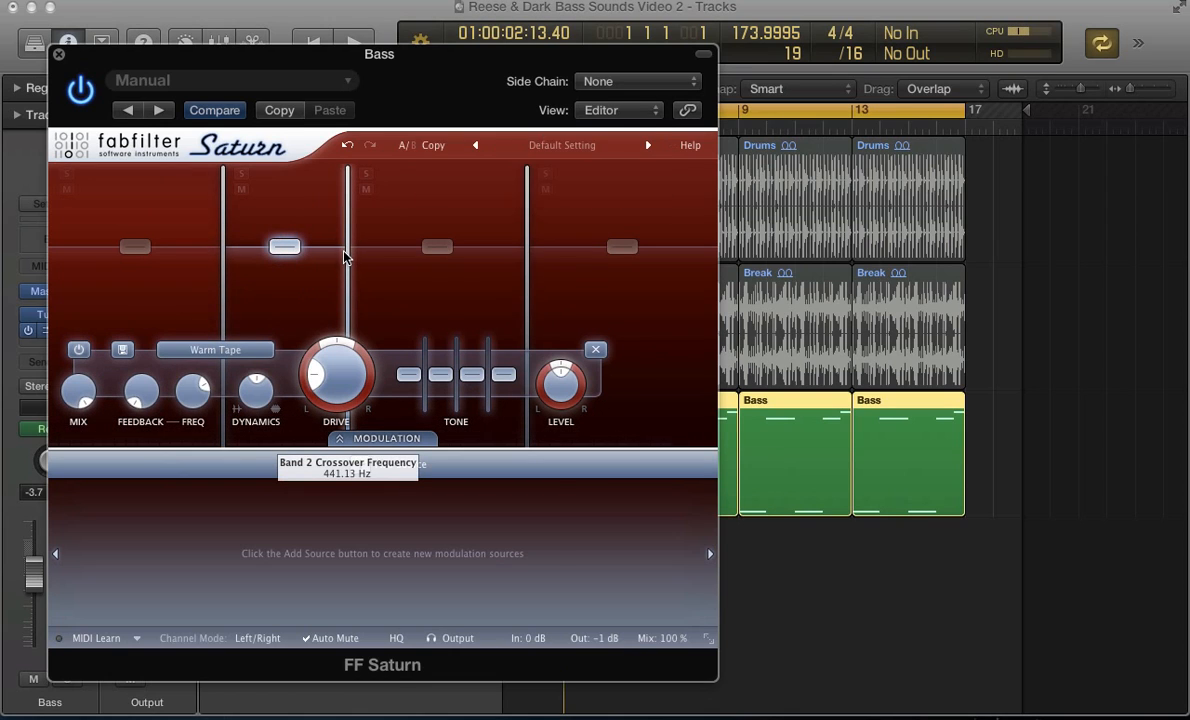
drag(347, 256, 433, 256)
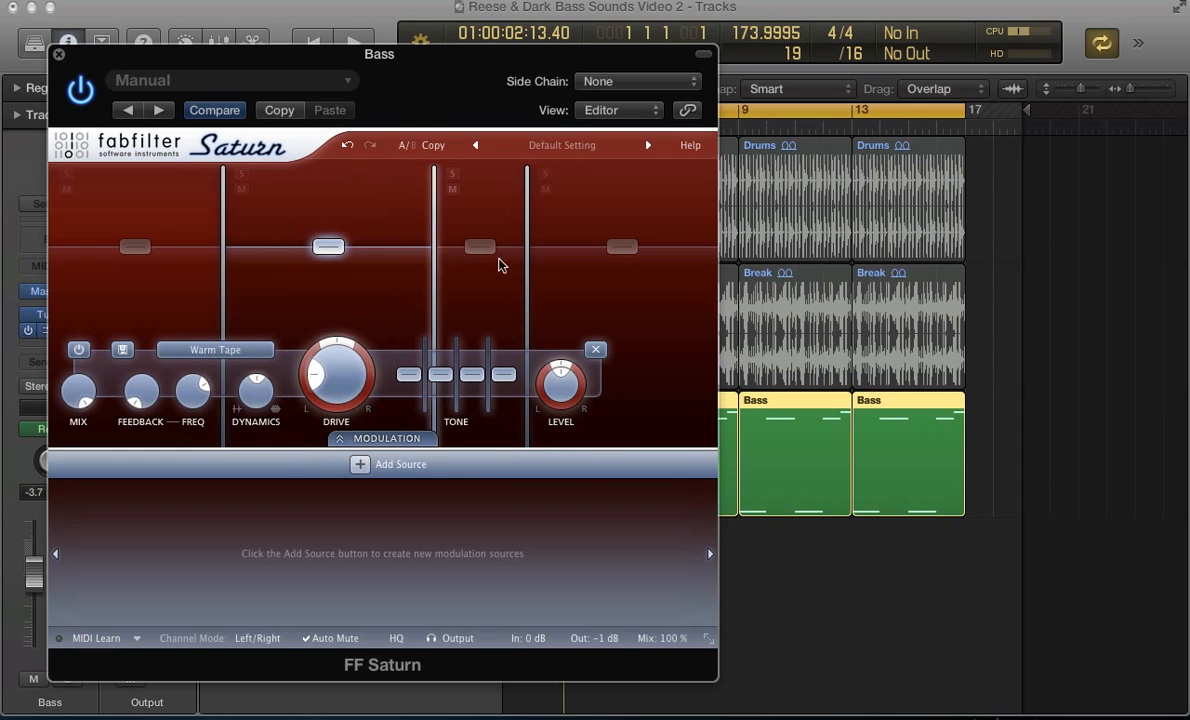
drag(527, 266, 630, 266)
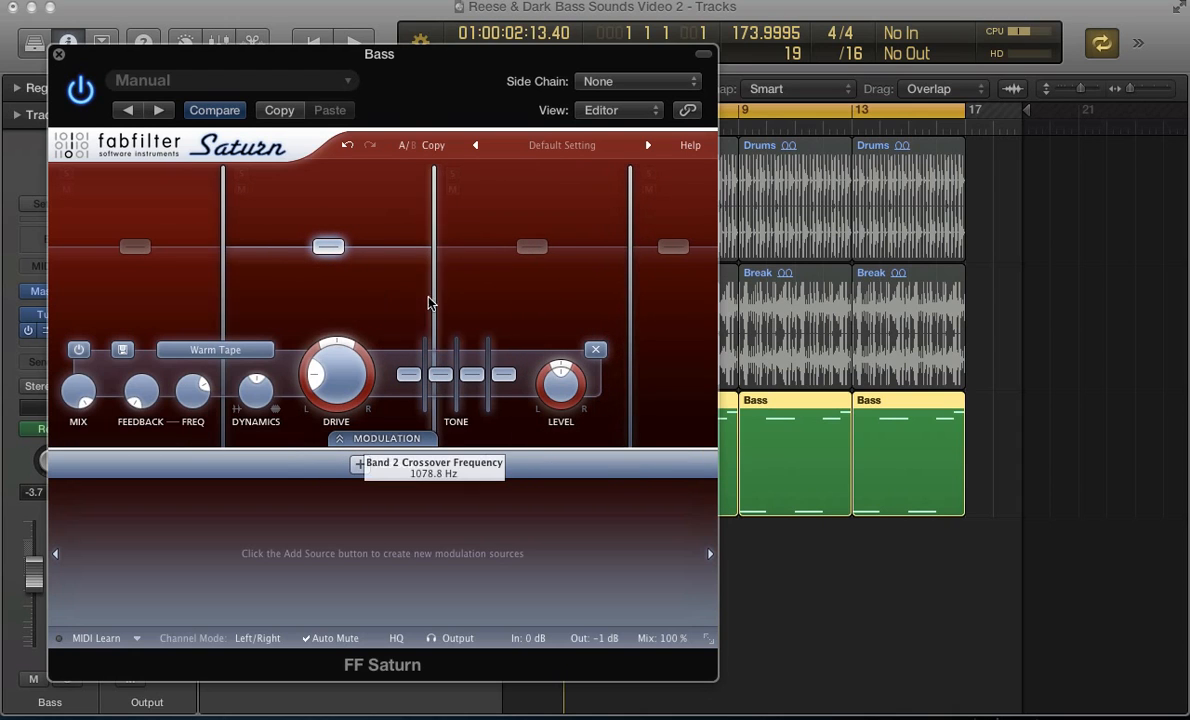
drag(430, 302, 496, 303)
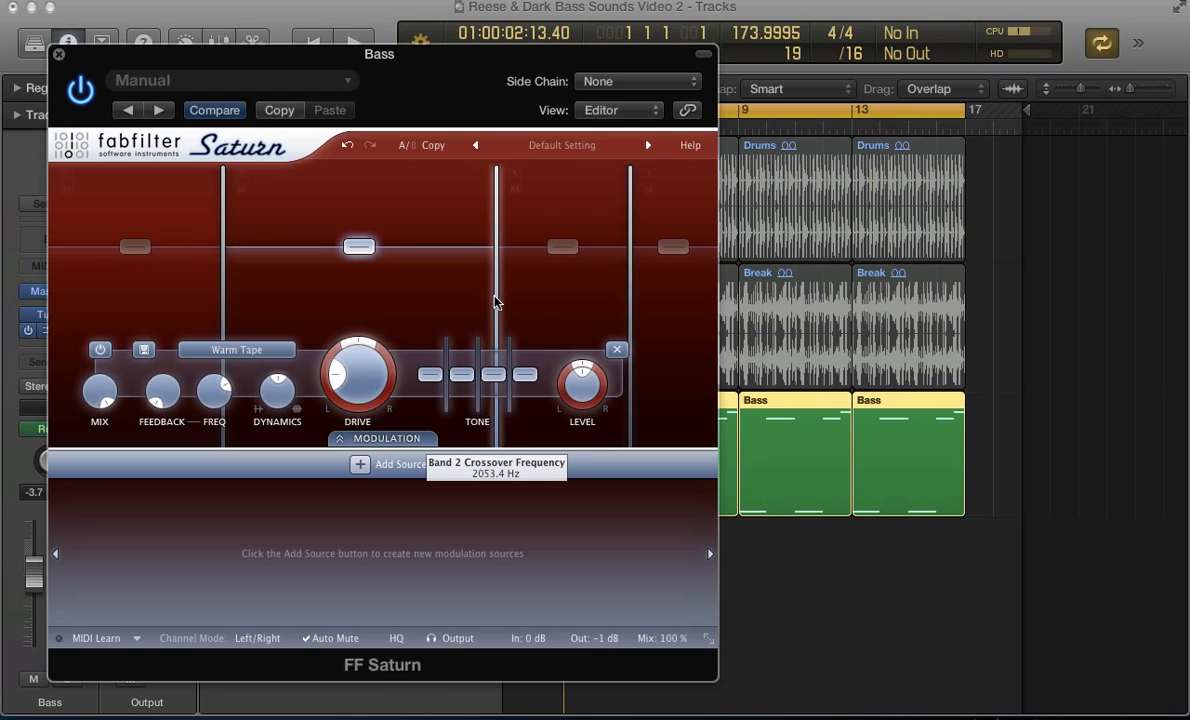
Play the bass with band 2 soloed, change the band to Gentle Saturation, and raise its Drive well past halfway
key(space)
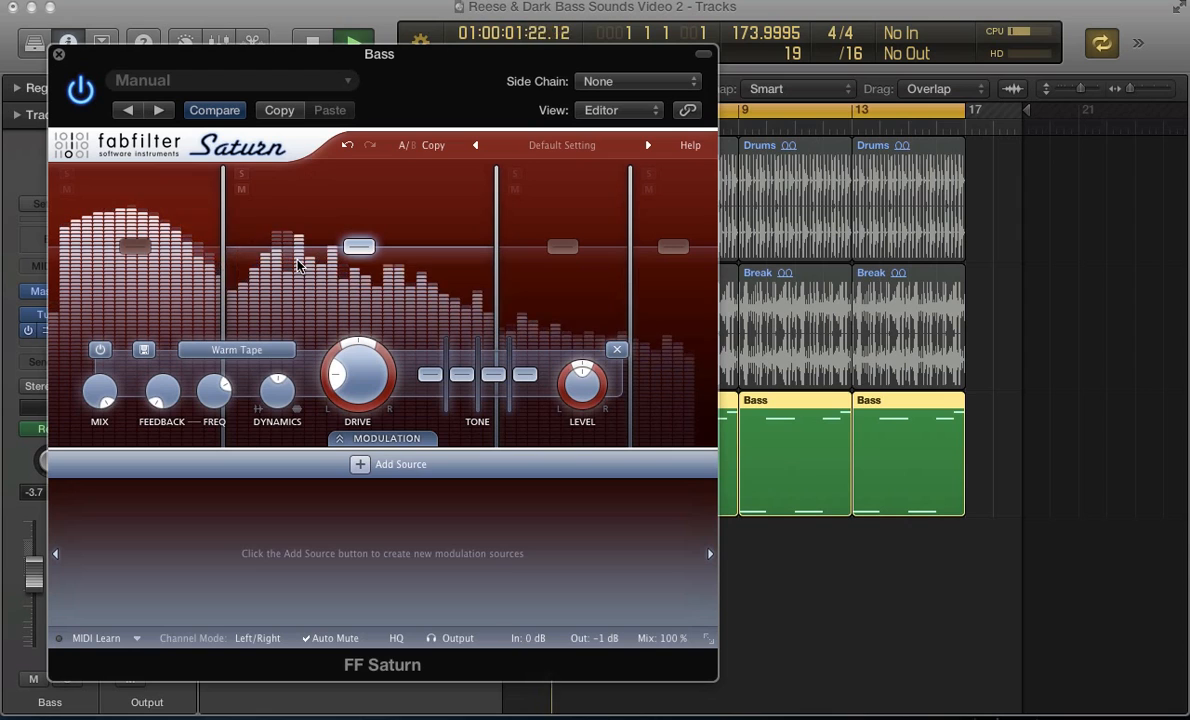
key(space)
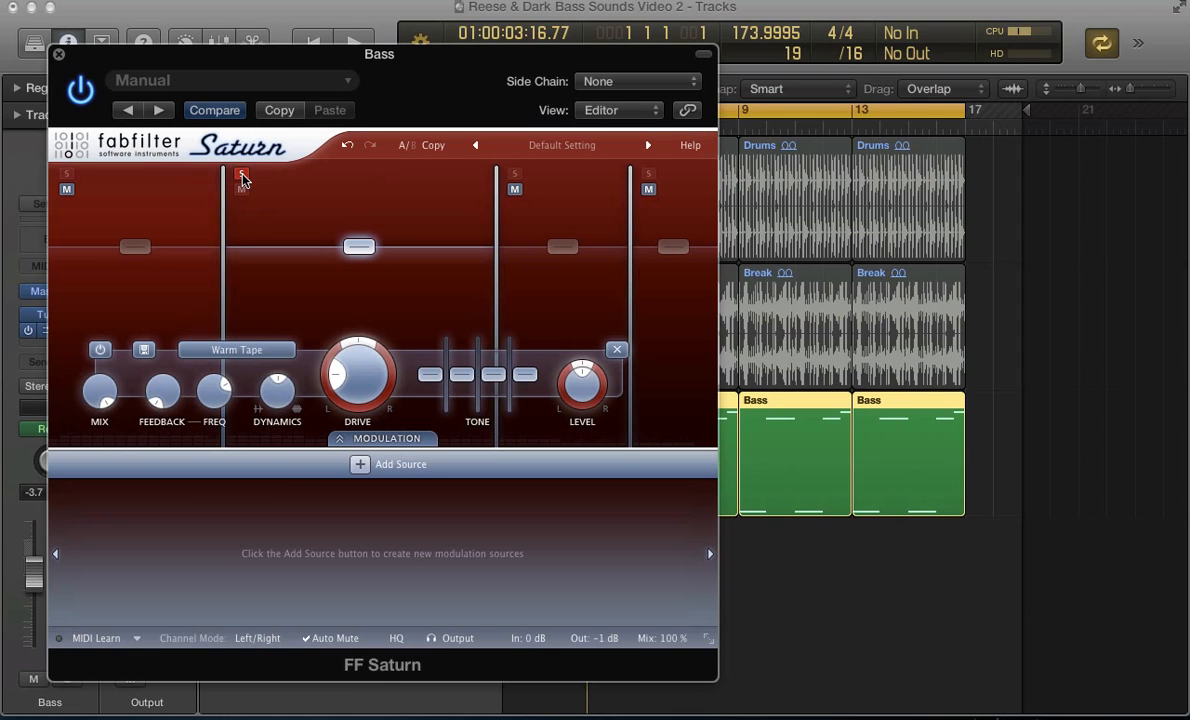
key(space)
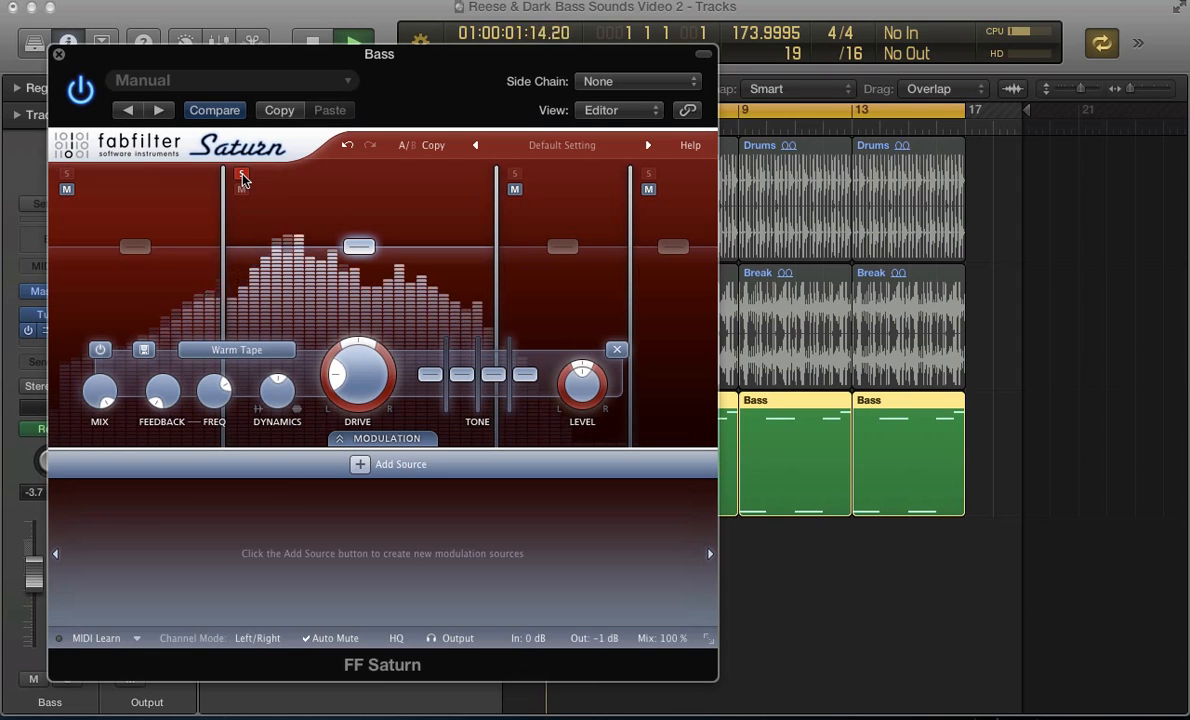
click(235, 350)
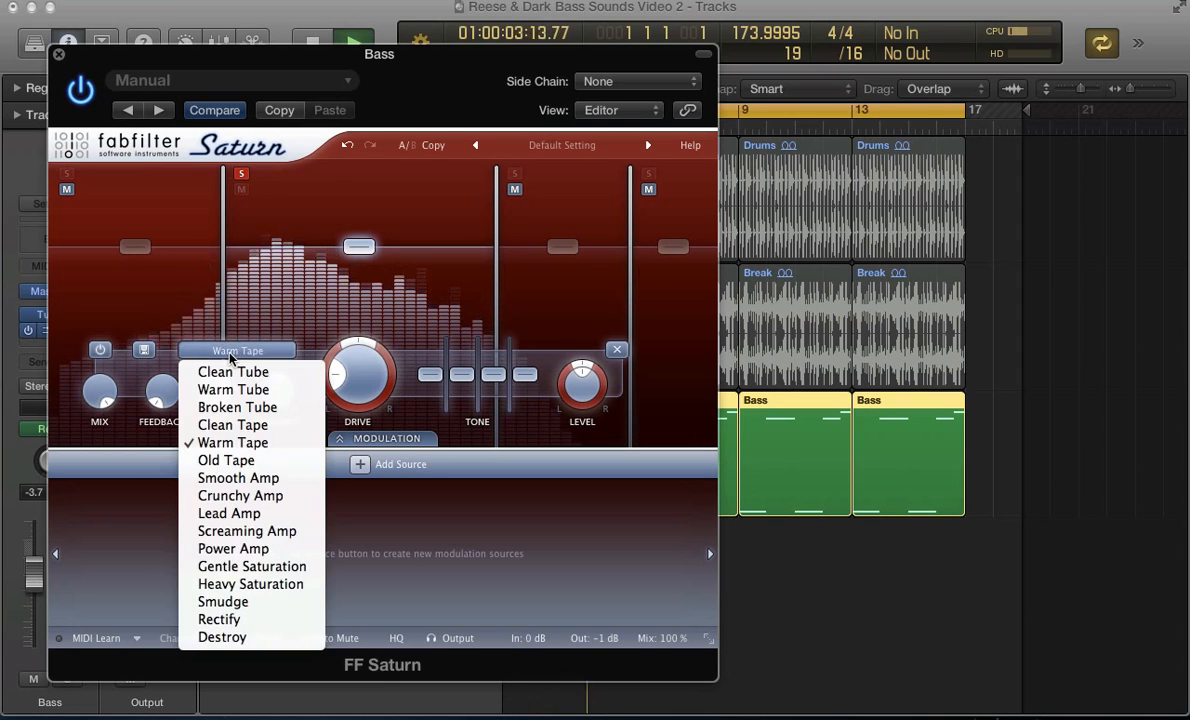
click(233, 567)
mouse_move(335, 370)
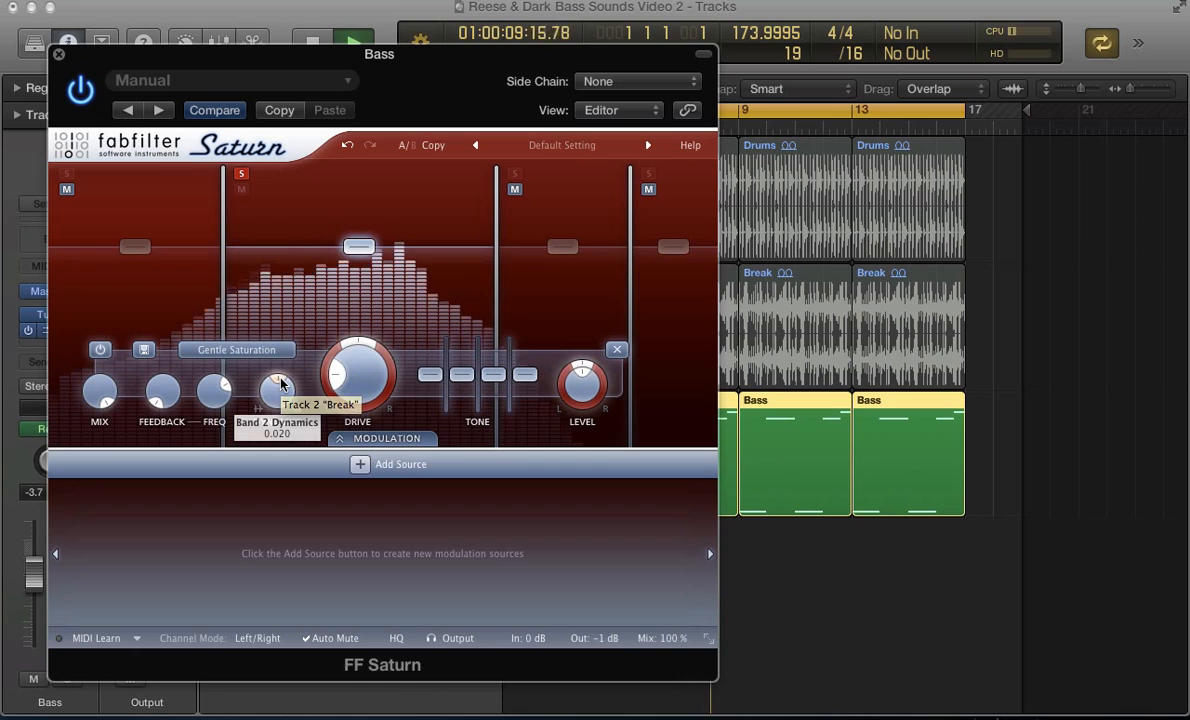
drag(350, 374, 404, 240)
key(space)
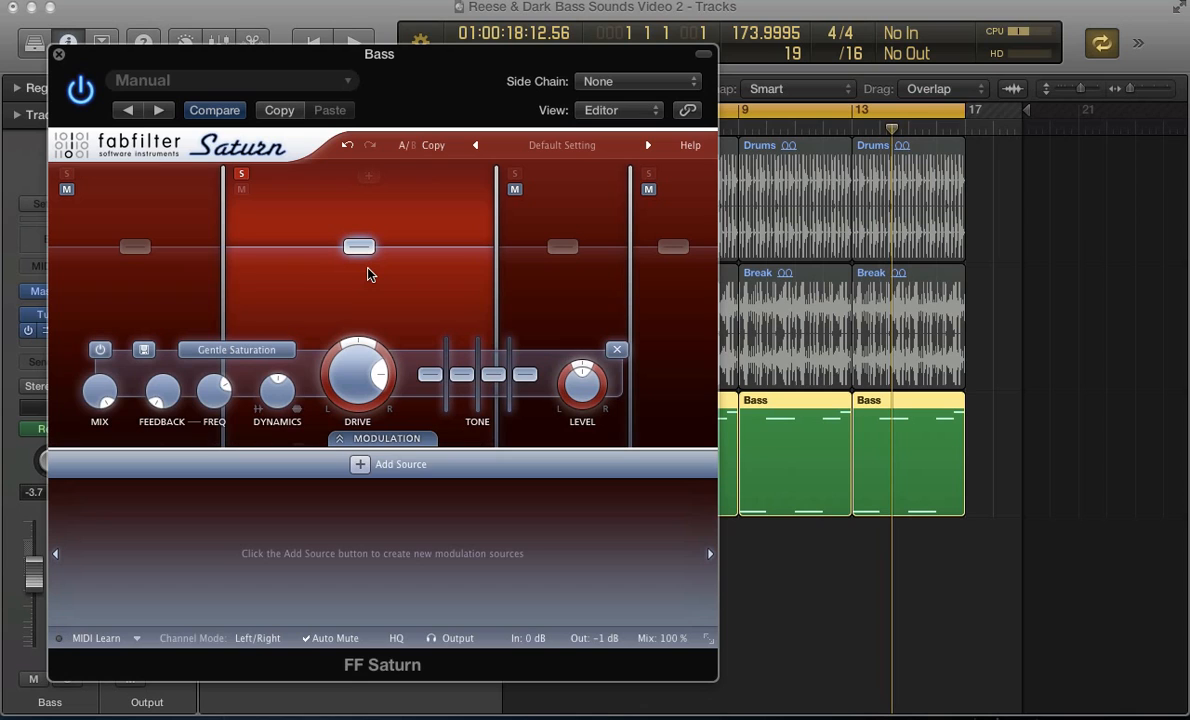
Play the soloed band 2 and slightly raise its second and third Tone sliders
key(space)
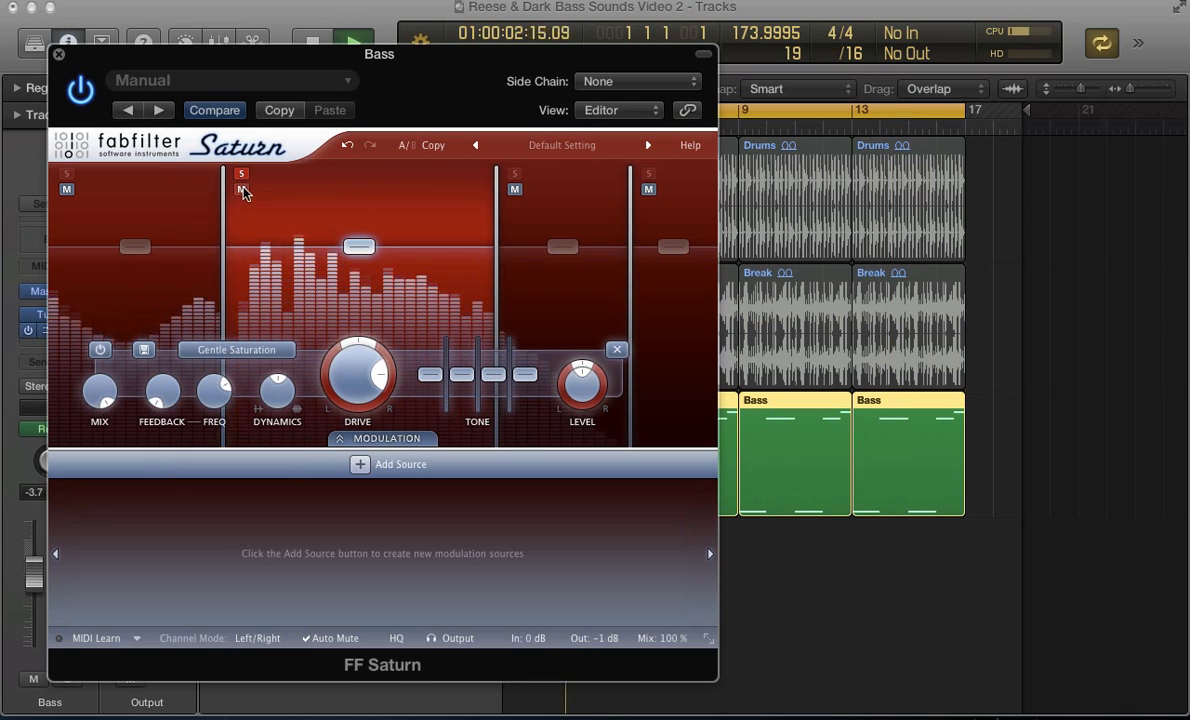
mouse_move(354, 371)
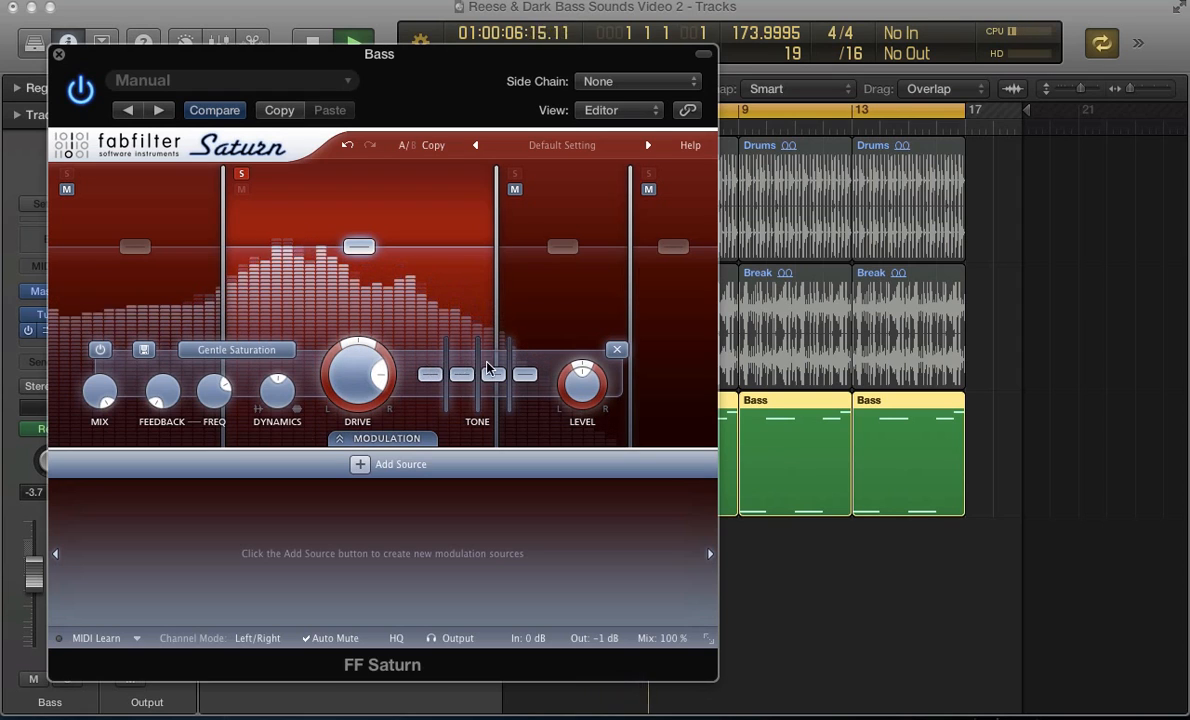
mouse_move(484, 376)
drag(462, 374, 490, 366)
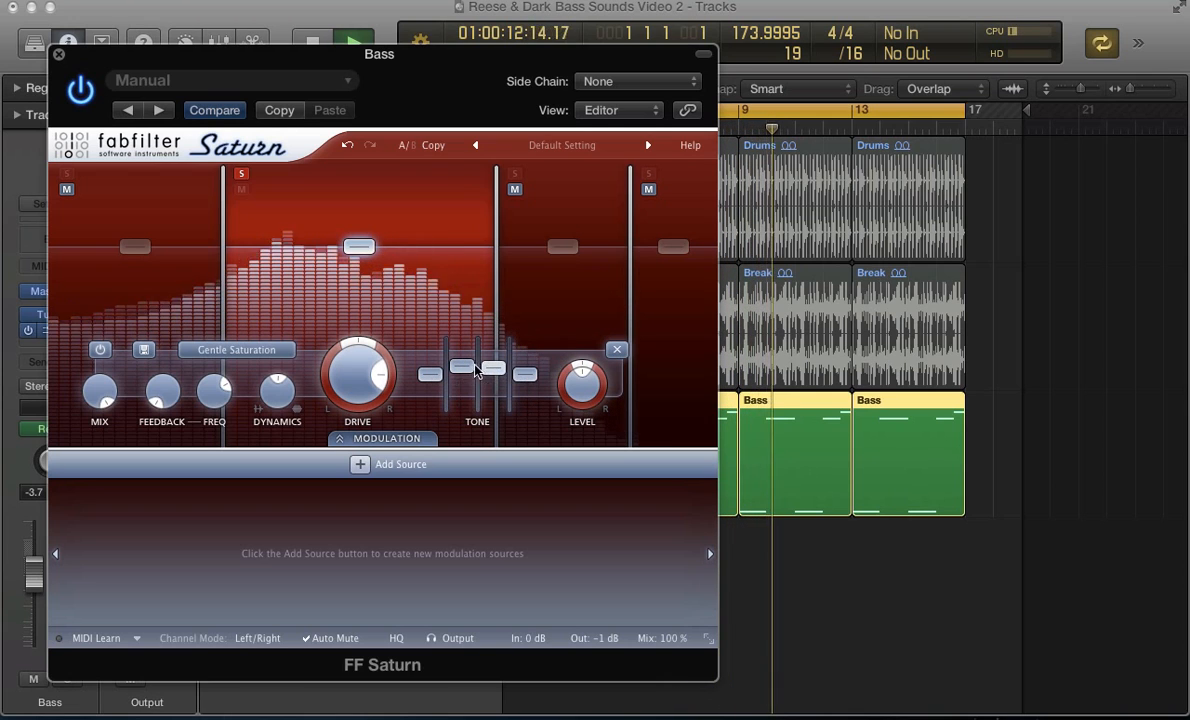
mouse_move(467, 365)
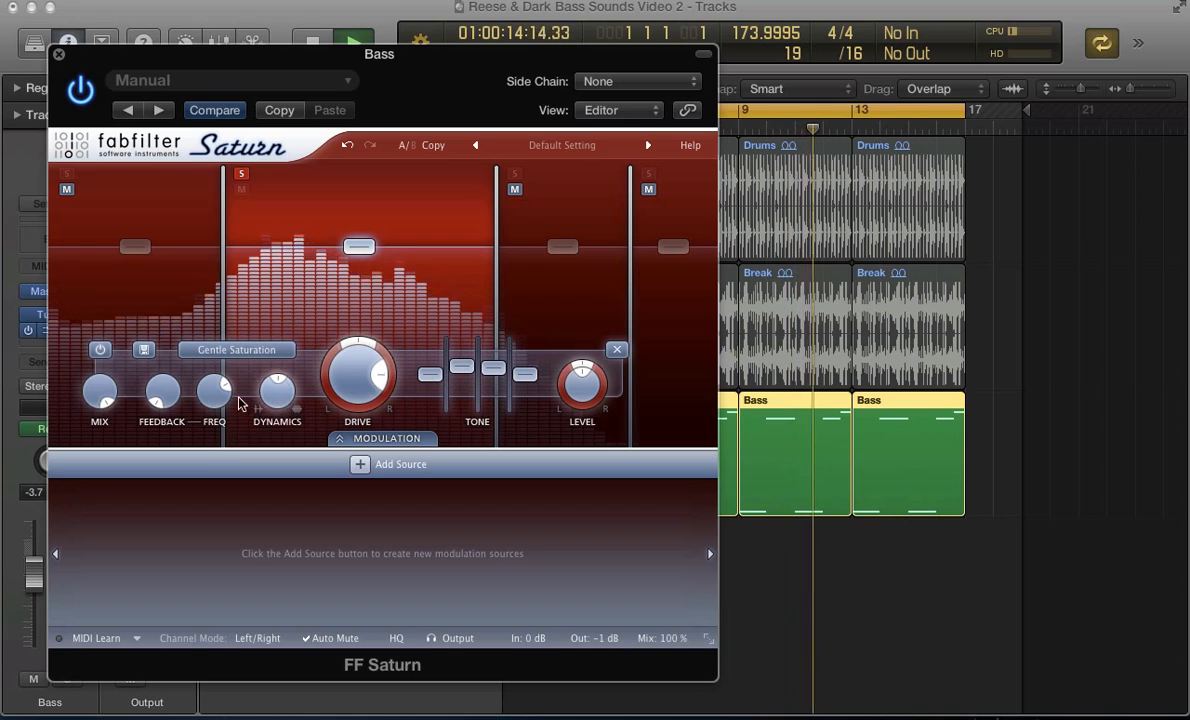
Set band 2's Dynamics to 0.500
mouse_move(277, 400)
drag(276, 398, 267, 335)
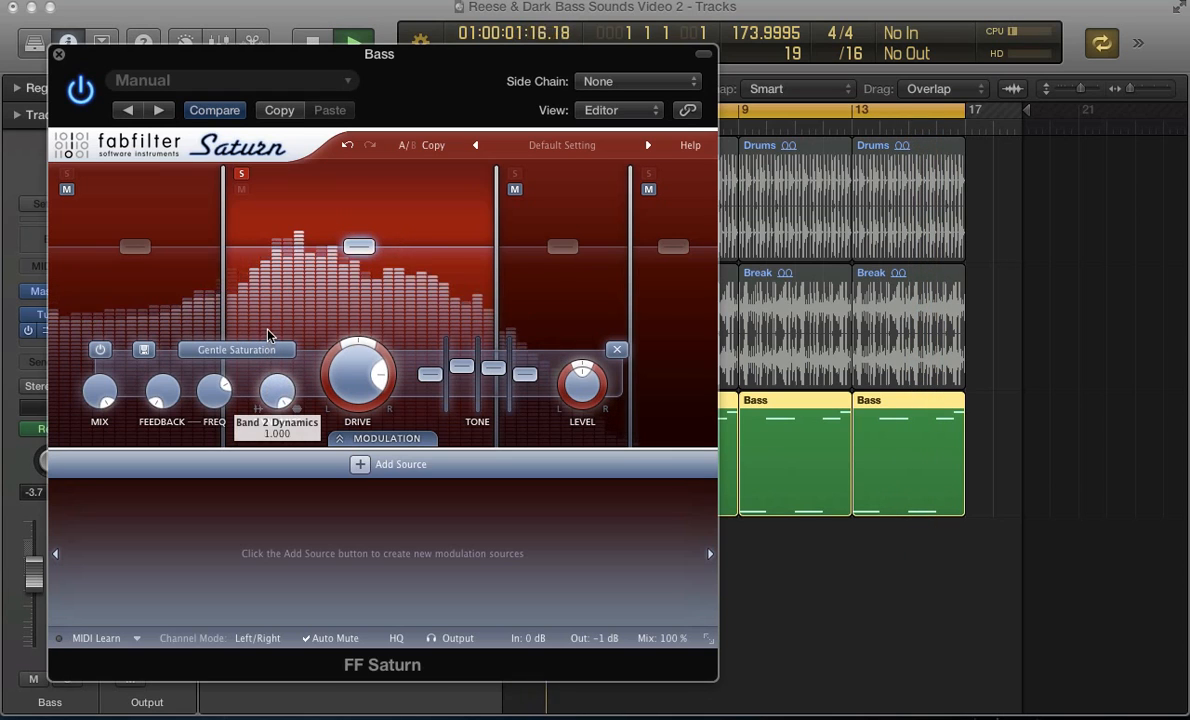
drag(268, 388, 268, 389)
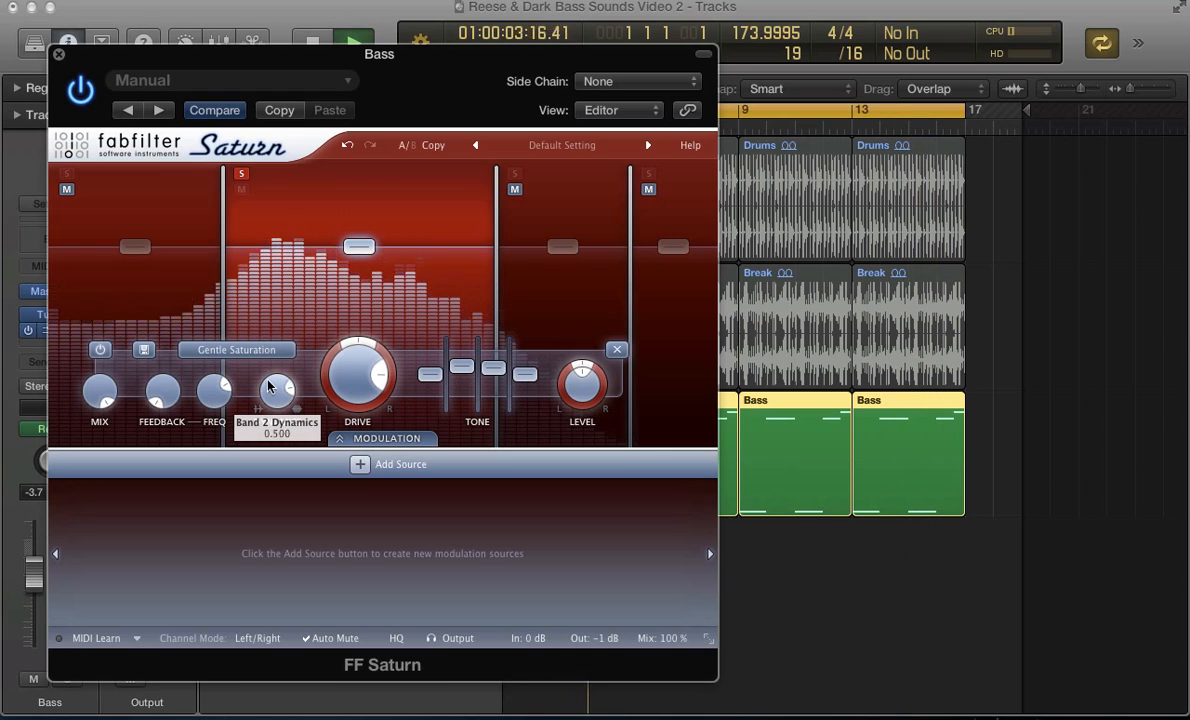
Compare the bass with Saturn bypassed and enabled, first with band 2 soloed and again with the solo released
click(76, 90)
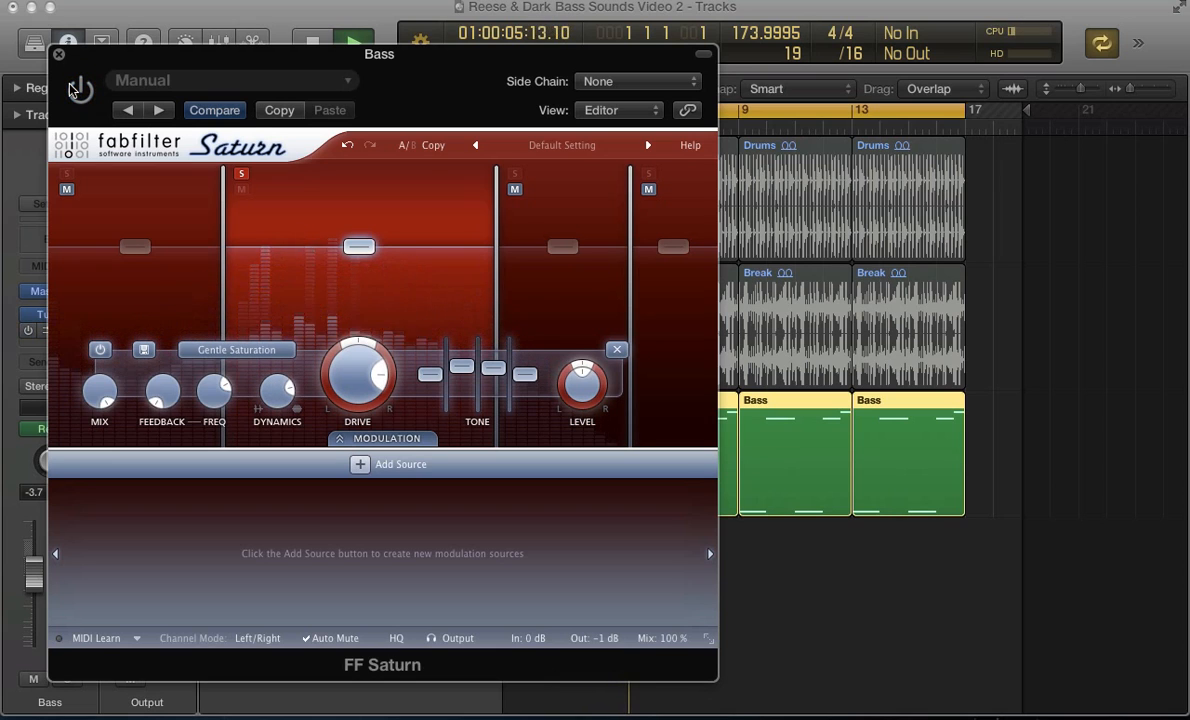
click(80, 90)
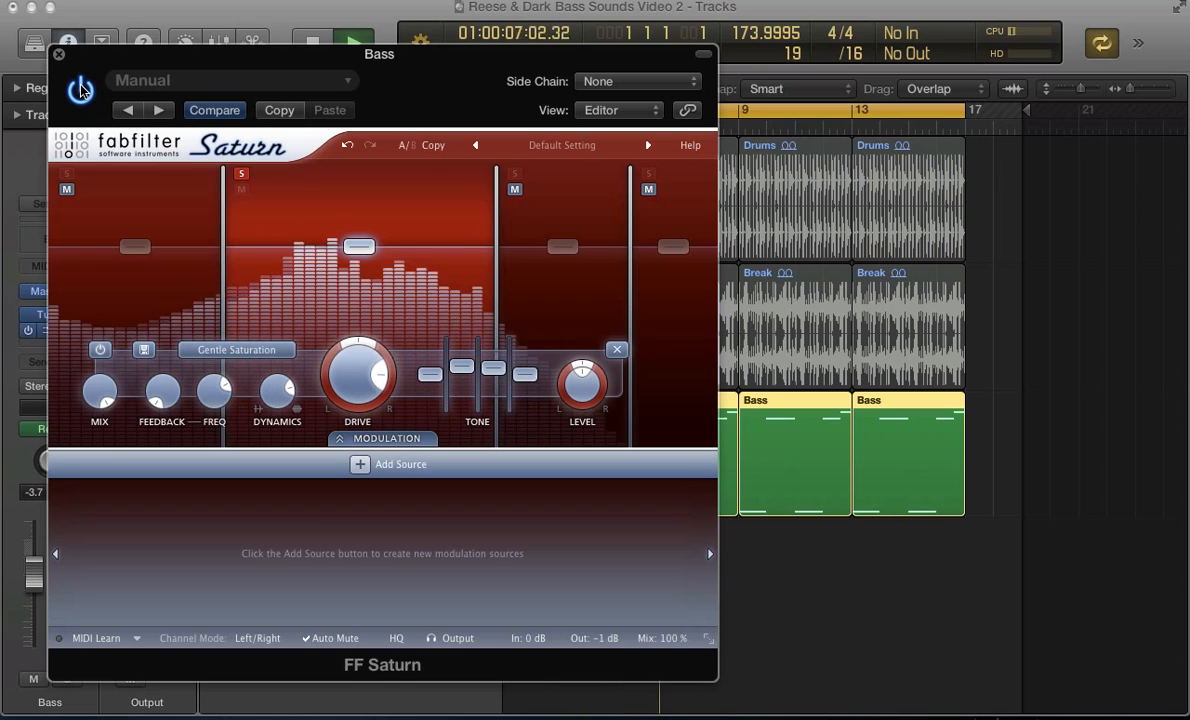
click(241, 175)
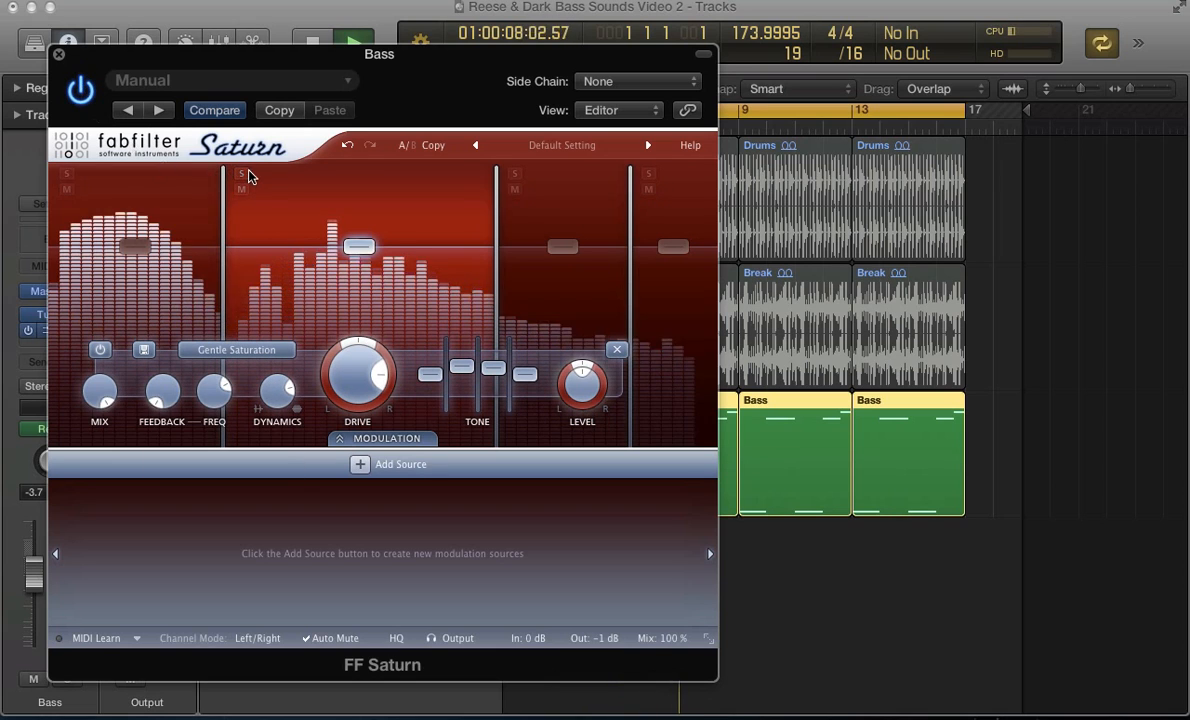
click(80, 91)
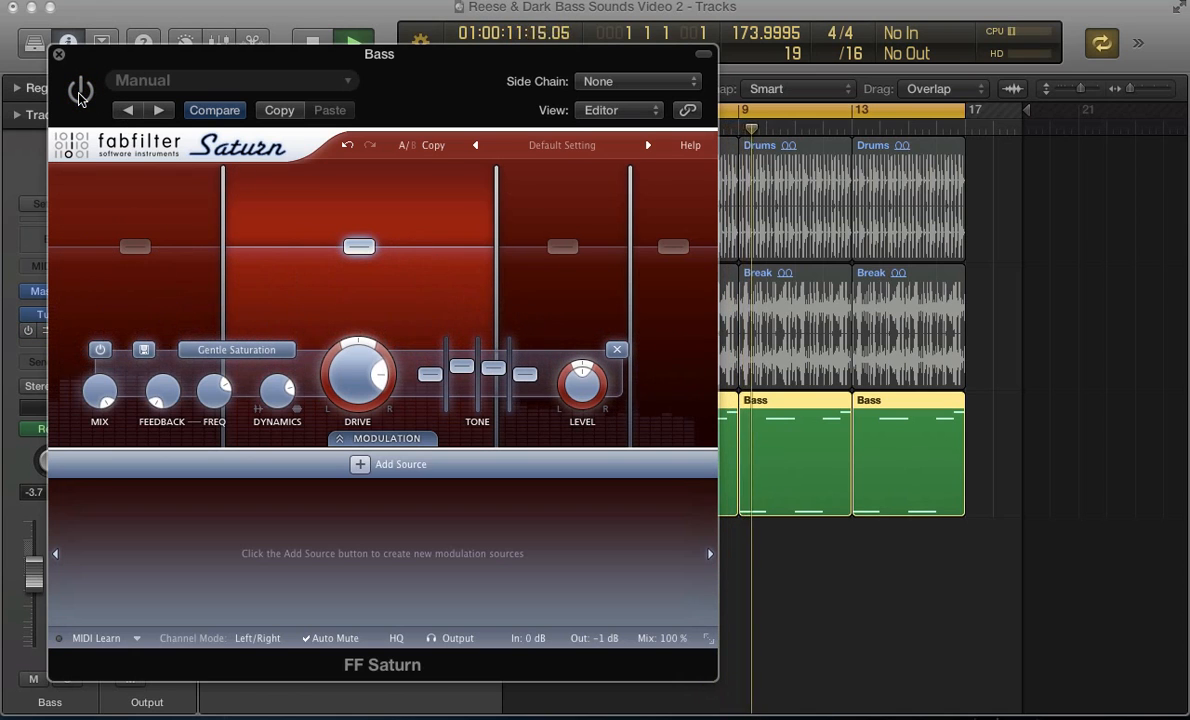
click(80, 91)
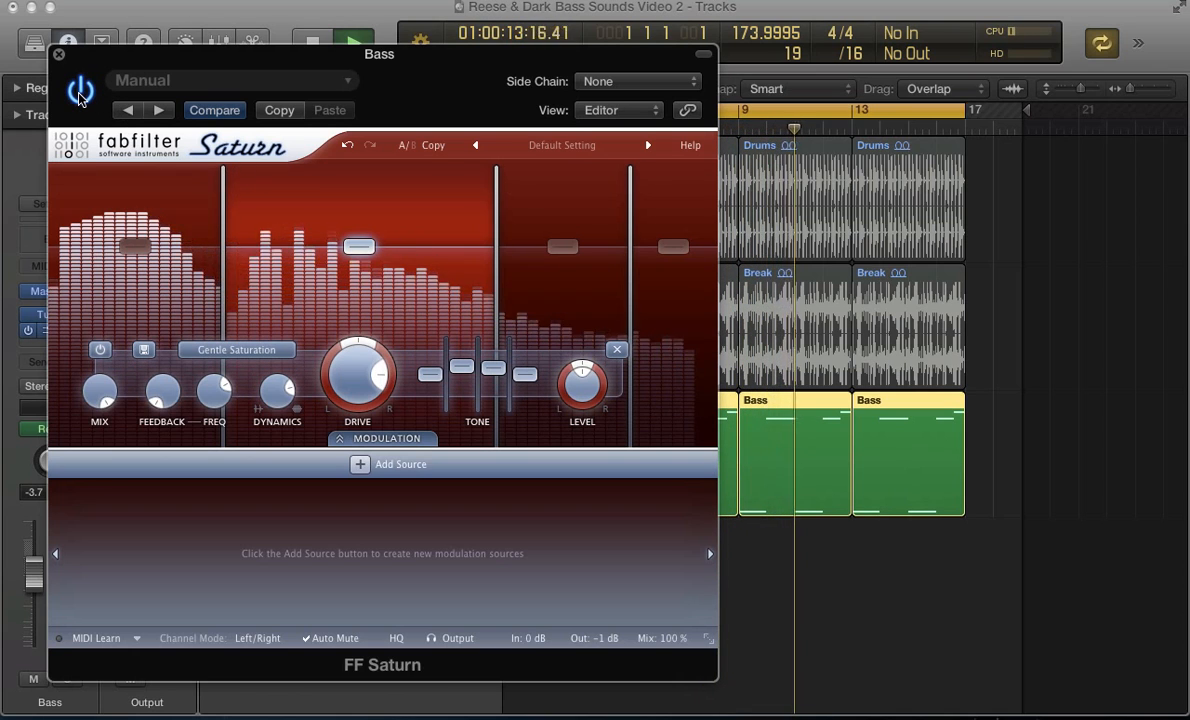
Select band 3, nudge its crossover slightly higher, and play it soloed with Heavy Saturation
click(566, 305)
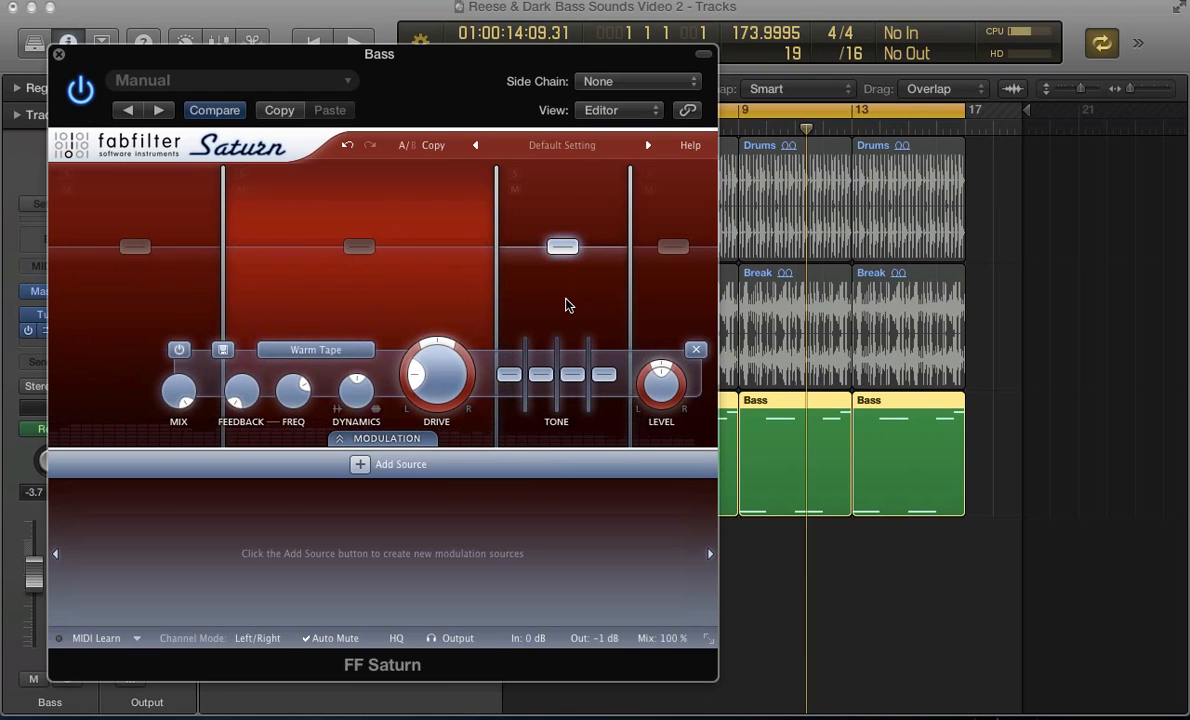
drag(630, 320, 632, 319)
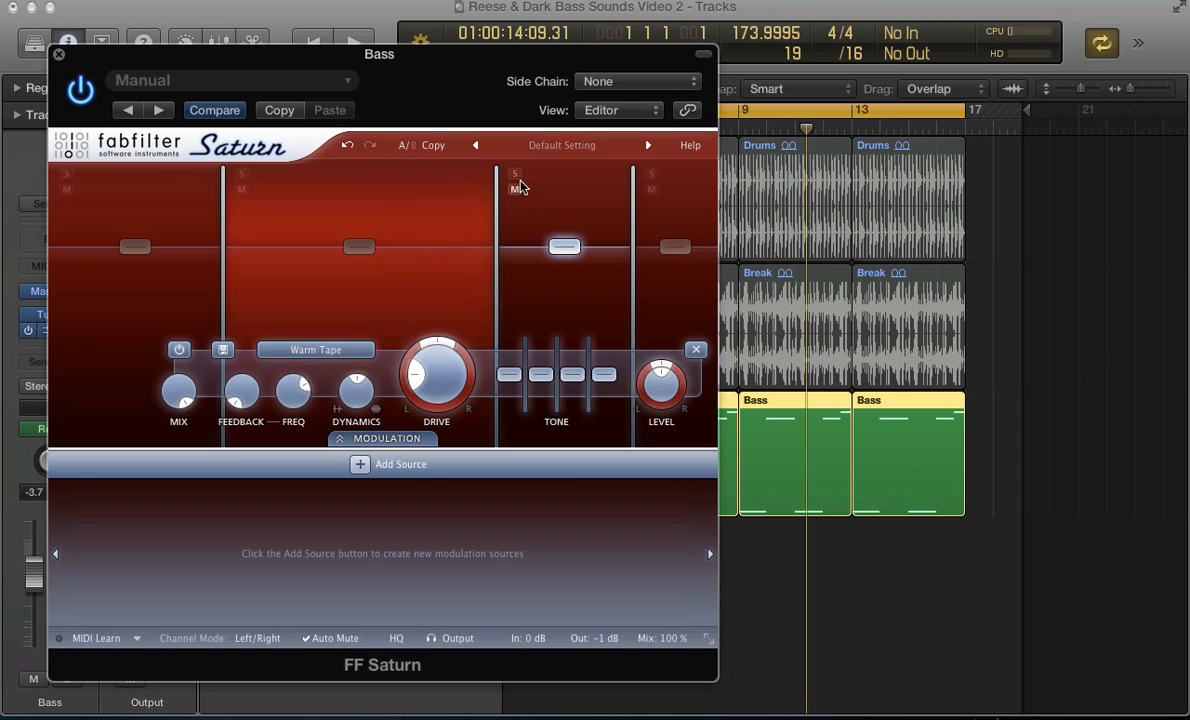
key(space)
click(305, 350)
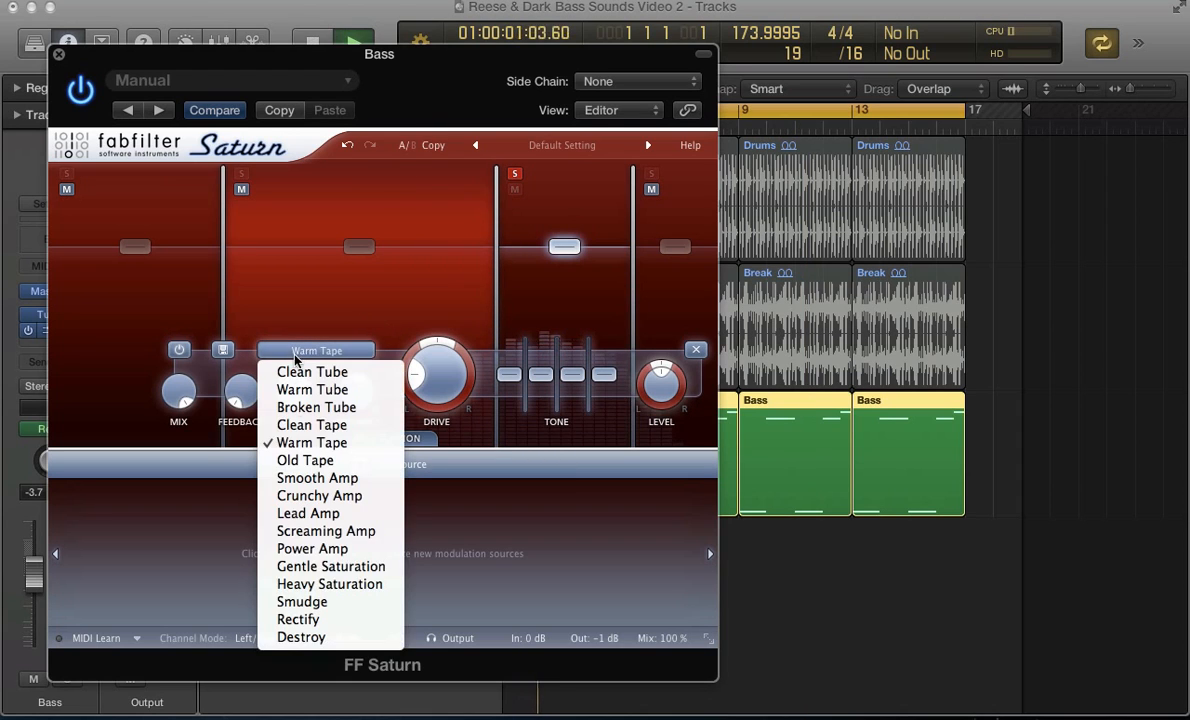
click(297, 585)
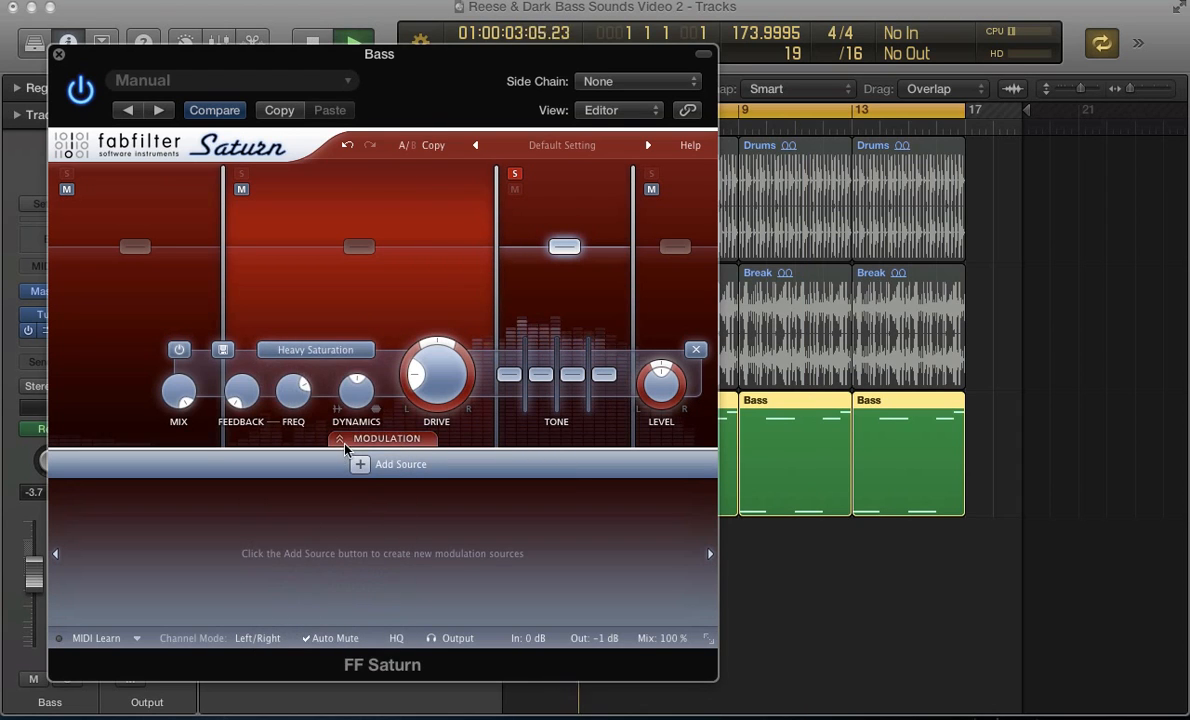
Raise band 3's Drive above 64% during playback
drag(412, 378, 420, 337)
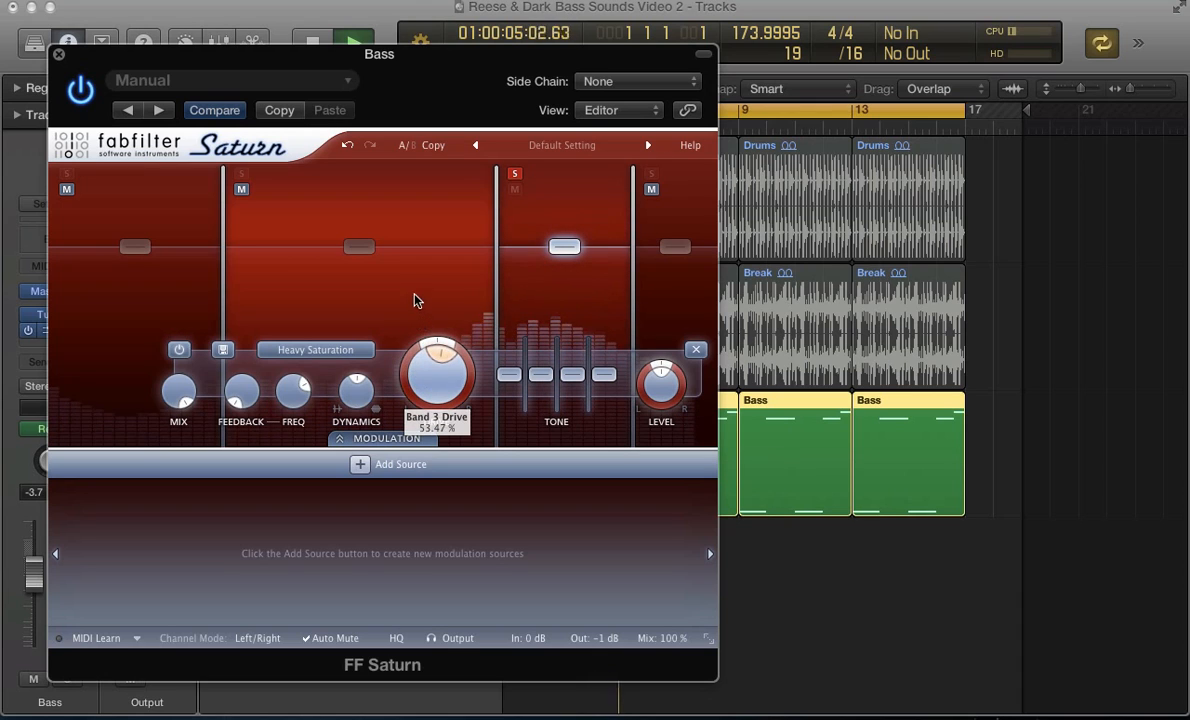
drag(440, 240, 500, 208)
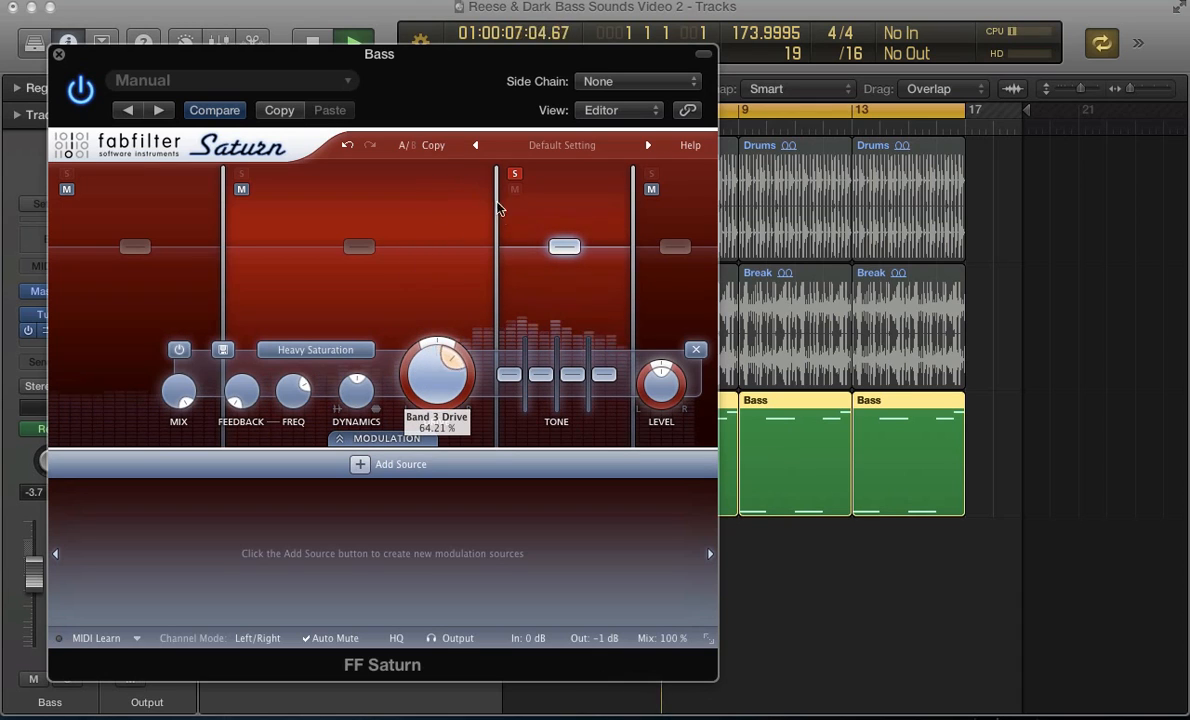
drag(527, 318, 530, 332)
Increase band 3's Dynamics well above neutral and slightly raise its third Tone slider
mouse_move(345, 373)
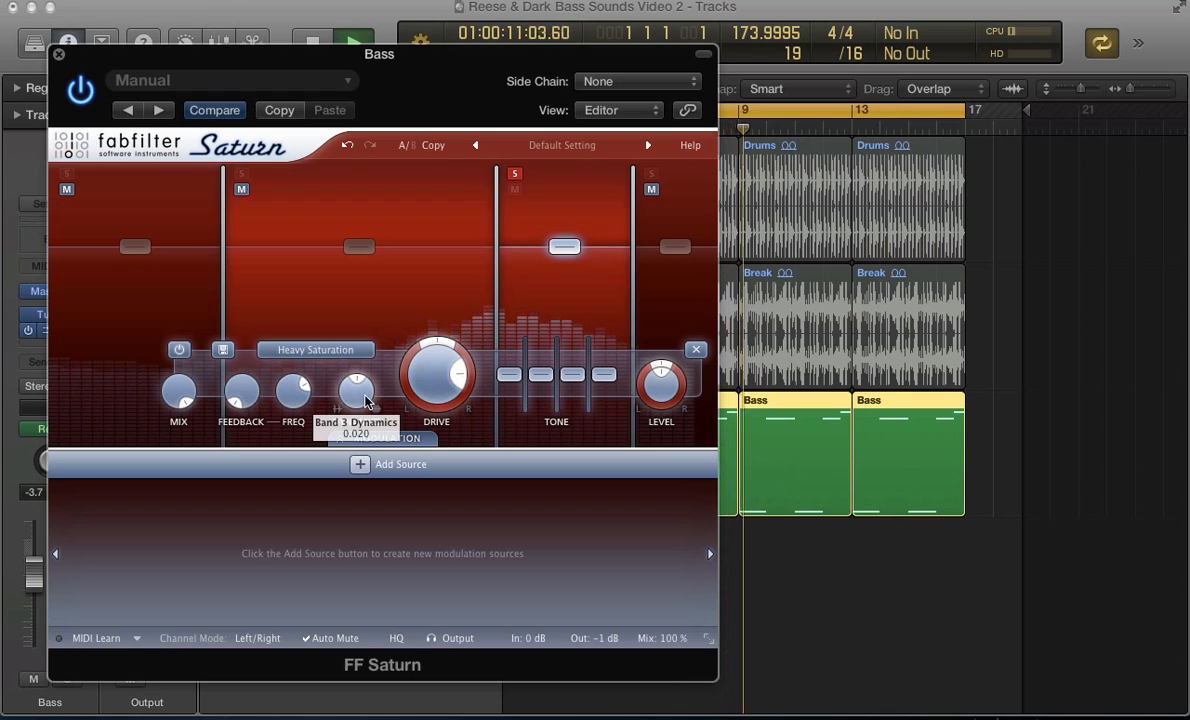
drag(345, 373, 343, 337)
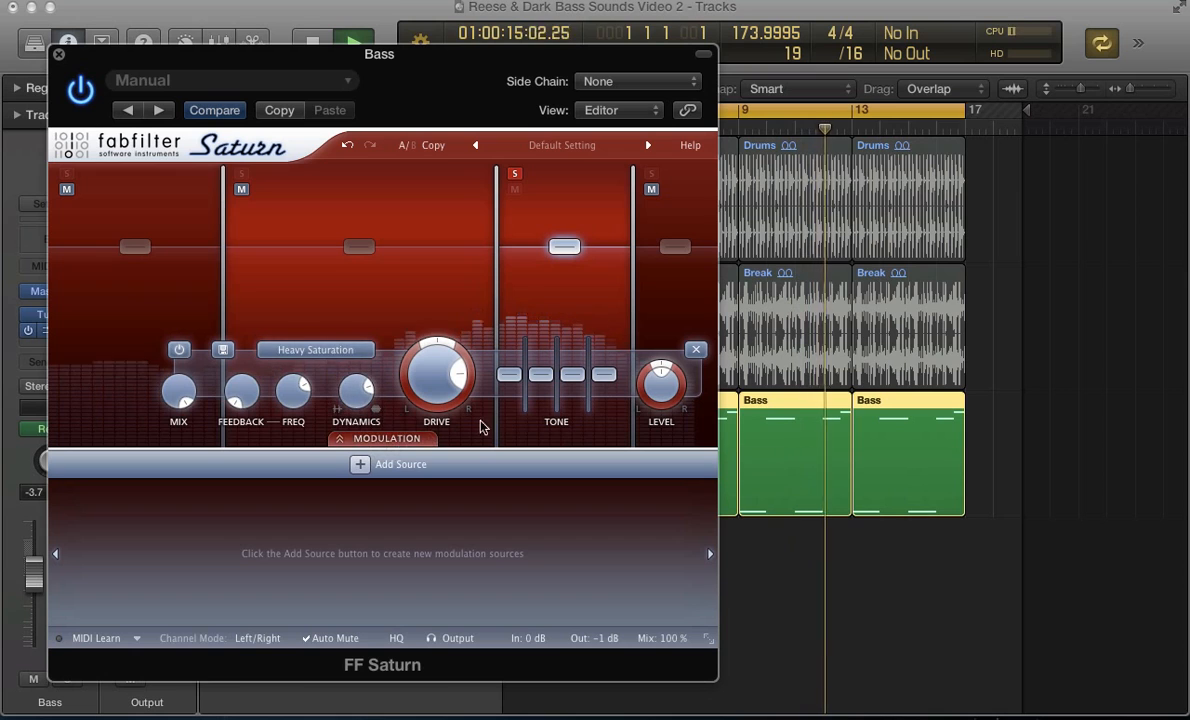
mouse_move(568, 378)
drag(568, 378, 572, 371)
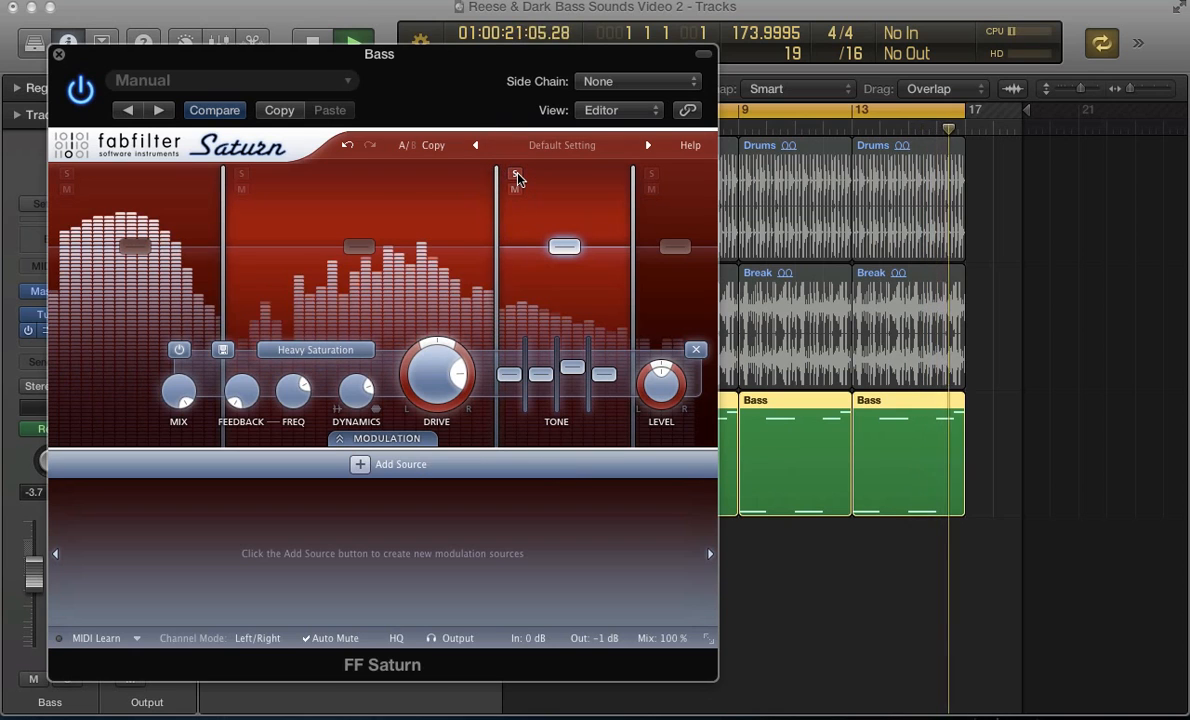
Compare all bands unsoloed with Saturn bypassed and enabled, and stop playback
click(87, 100)
click(87, 100)
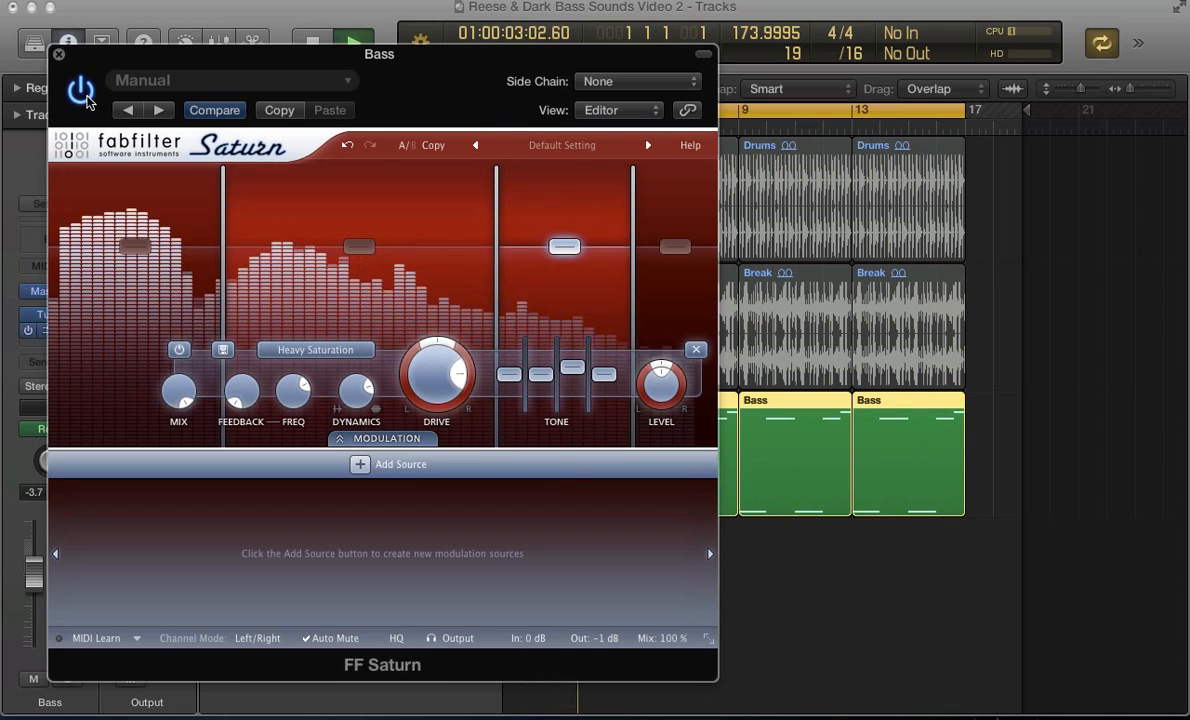
key(space)
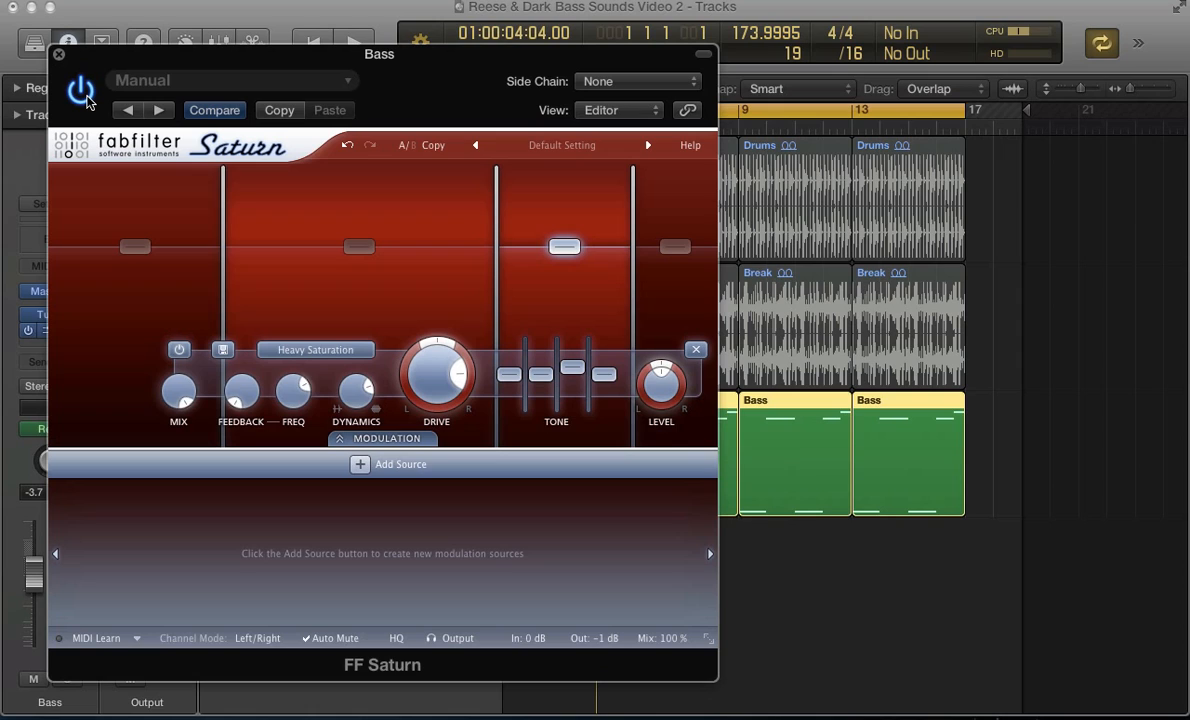
Select Saturn's band 4, set its distortion style to Smudge, and play it soloed
click(661, 310)
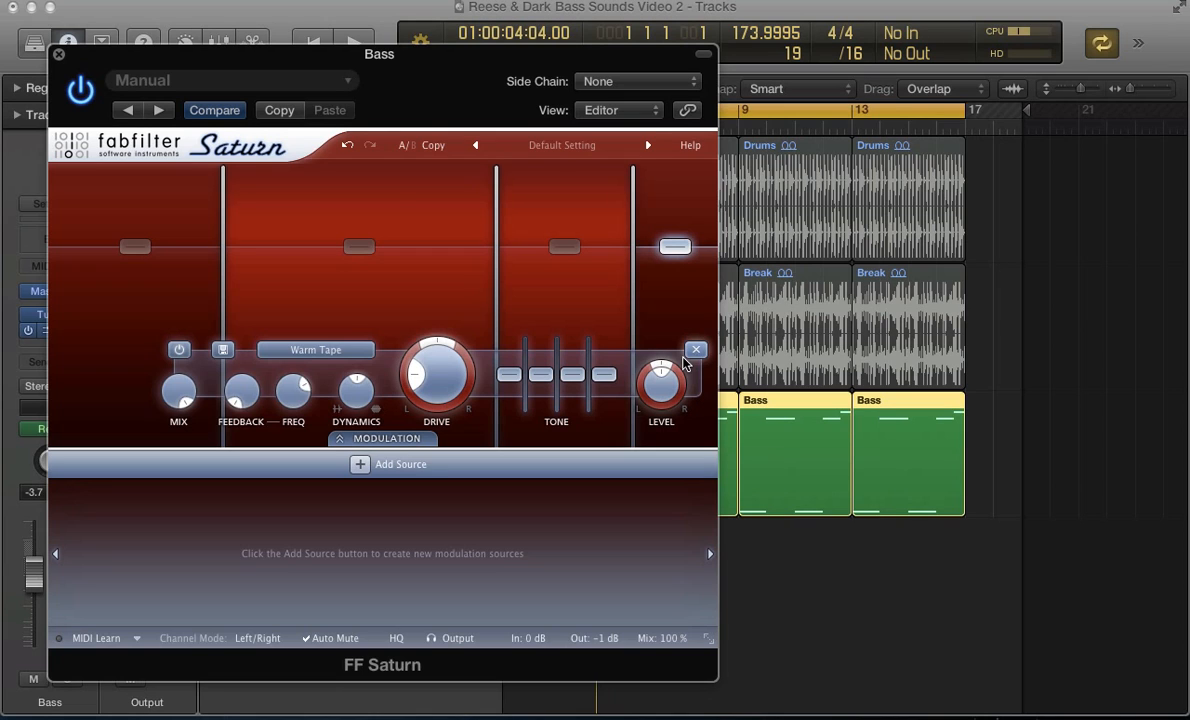
click(300, 349)
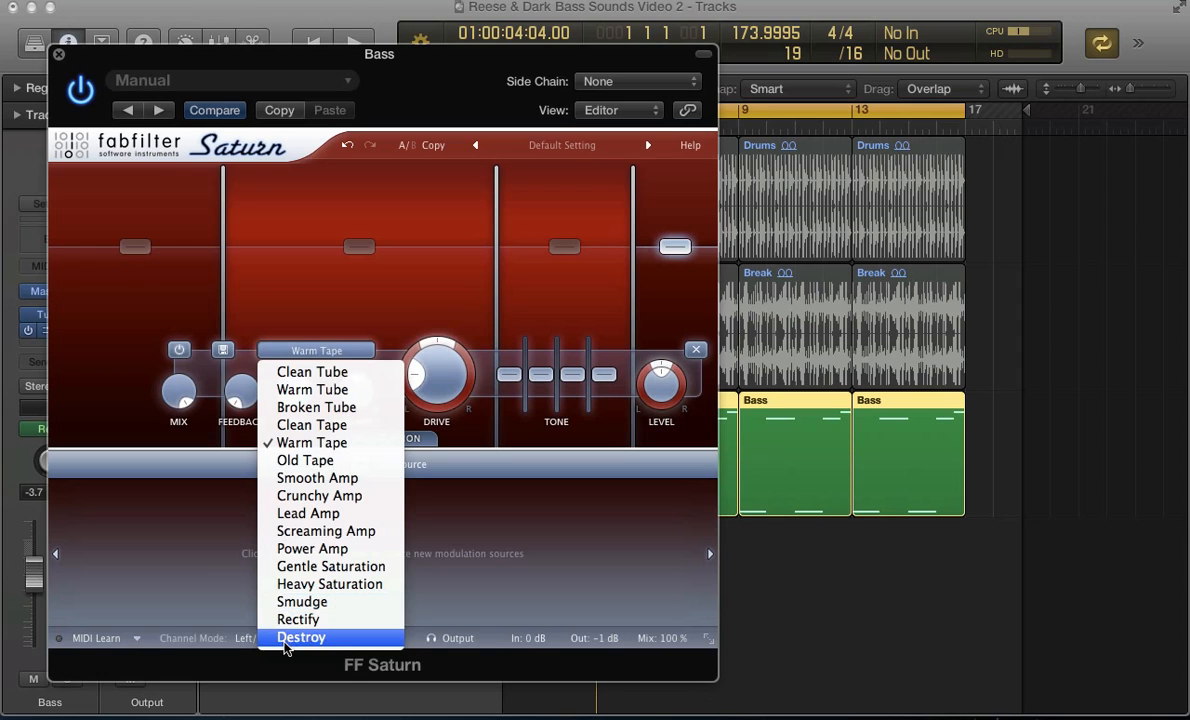
click(298, 602)
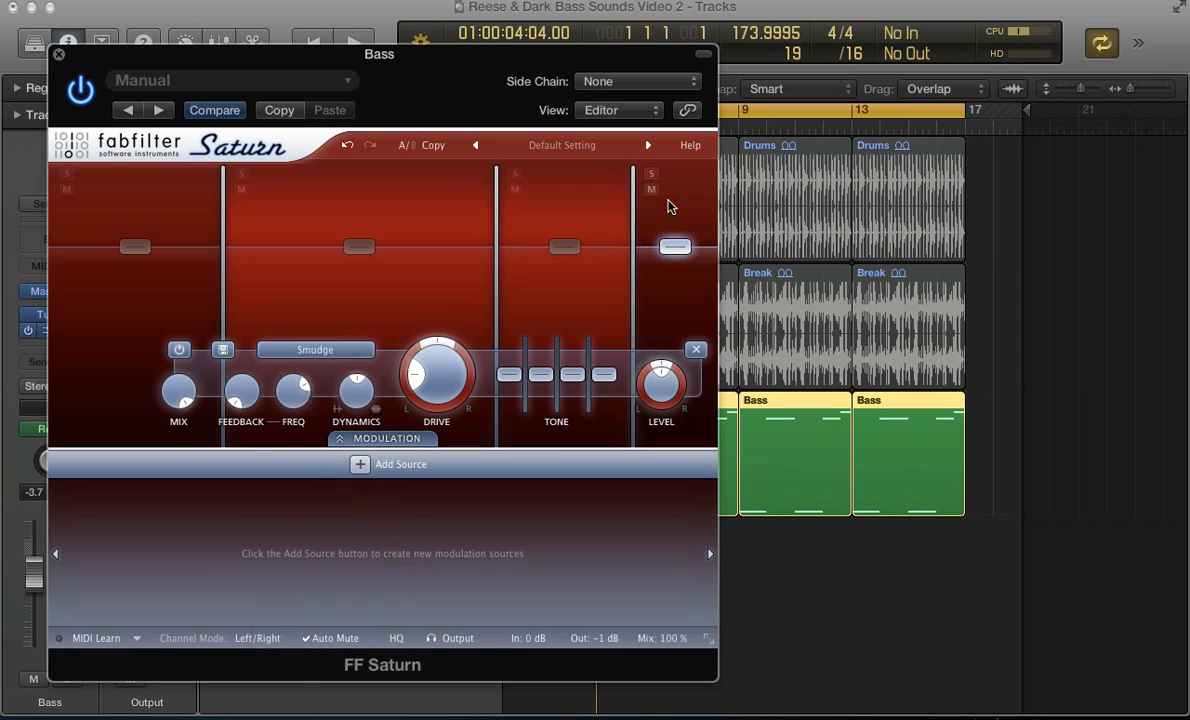
click(651, 176)
key(space)
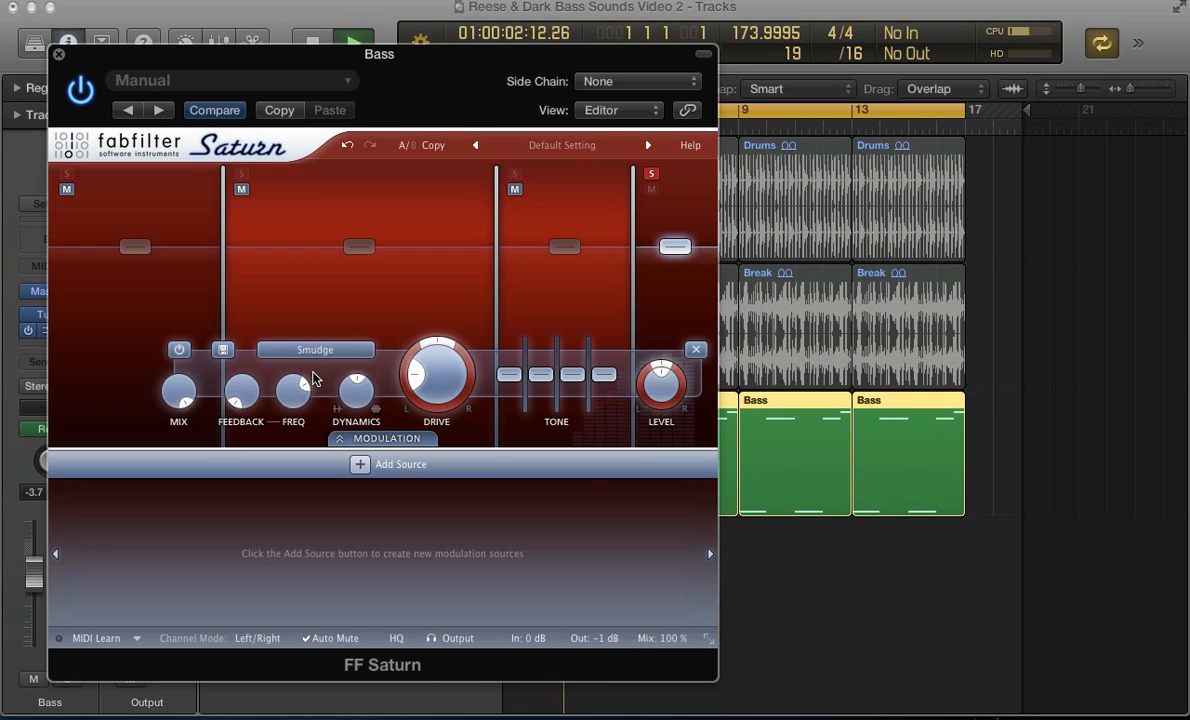
Turn band 4's Drive up high and slightly boost its Mid and Treble tone sliders during playback
mouse_move(437, 378)
drag(440, 378, 436, 296)
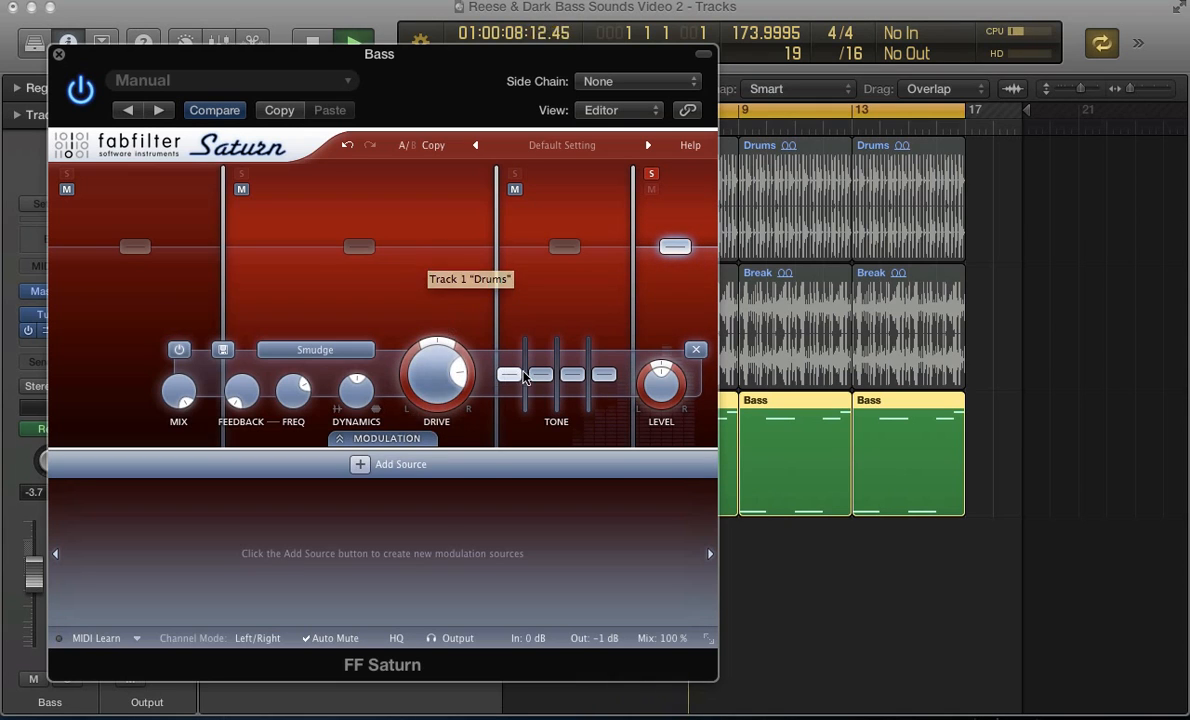
mouse_move(535, 377)
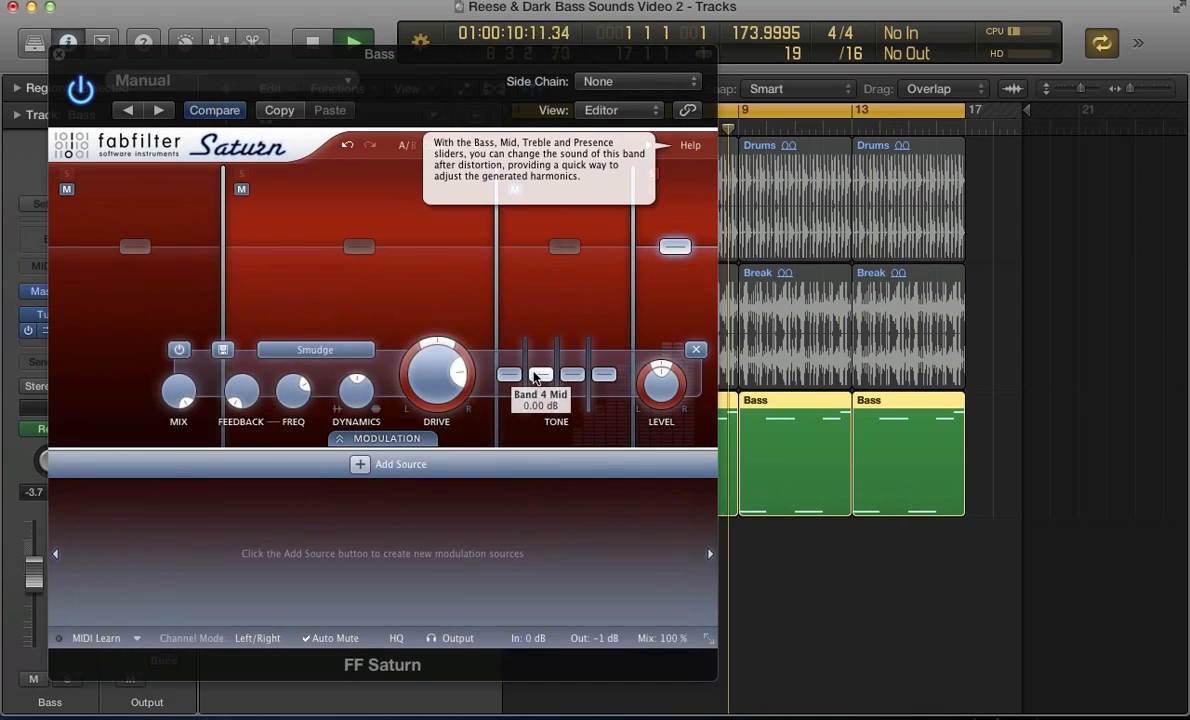
drag(535, 376, 578, 362)
Raise band 4's Dynamics to about 0.63 and, with all bands unsoloed, reduce its Mix below 100%
mouse_move(355, 376)
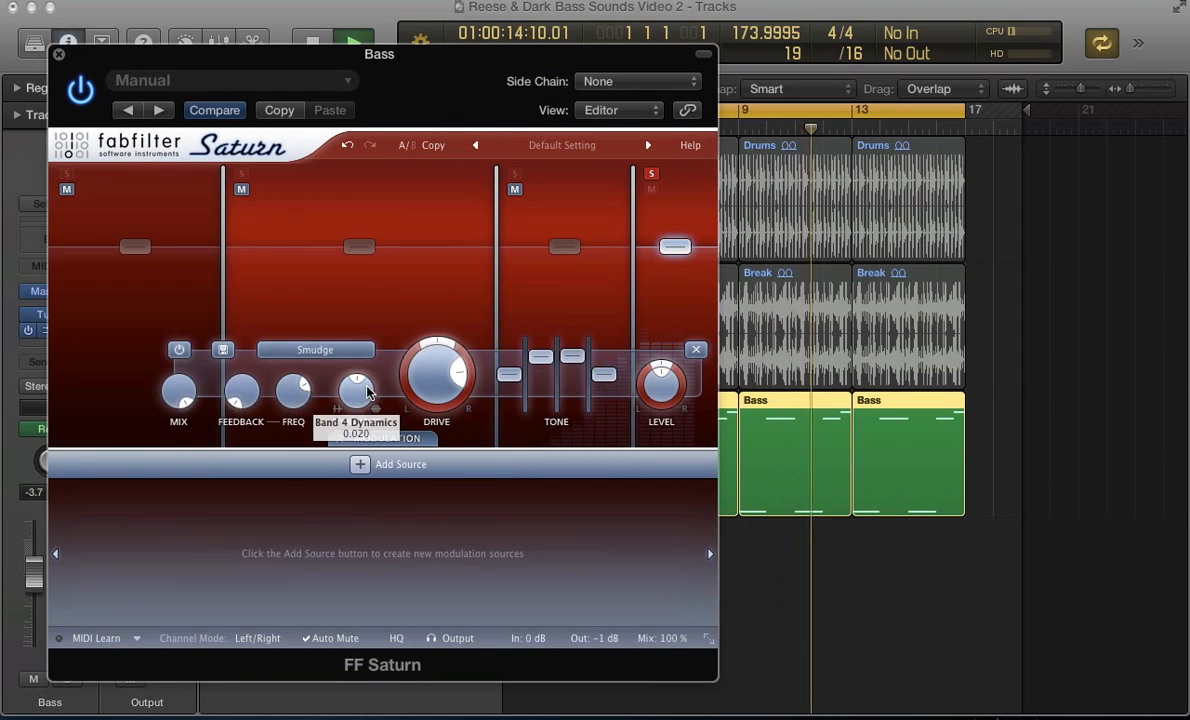
drag(355, 376, 349, 333)
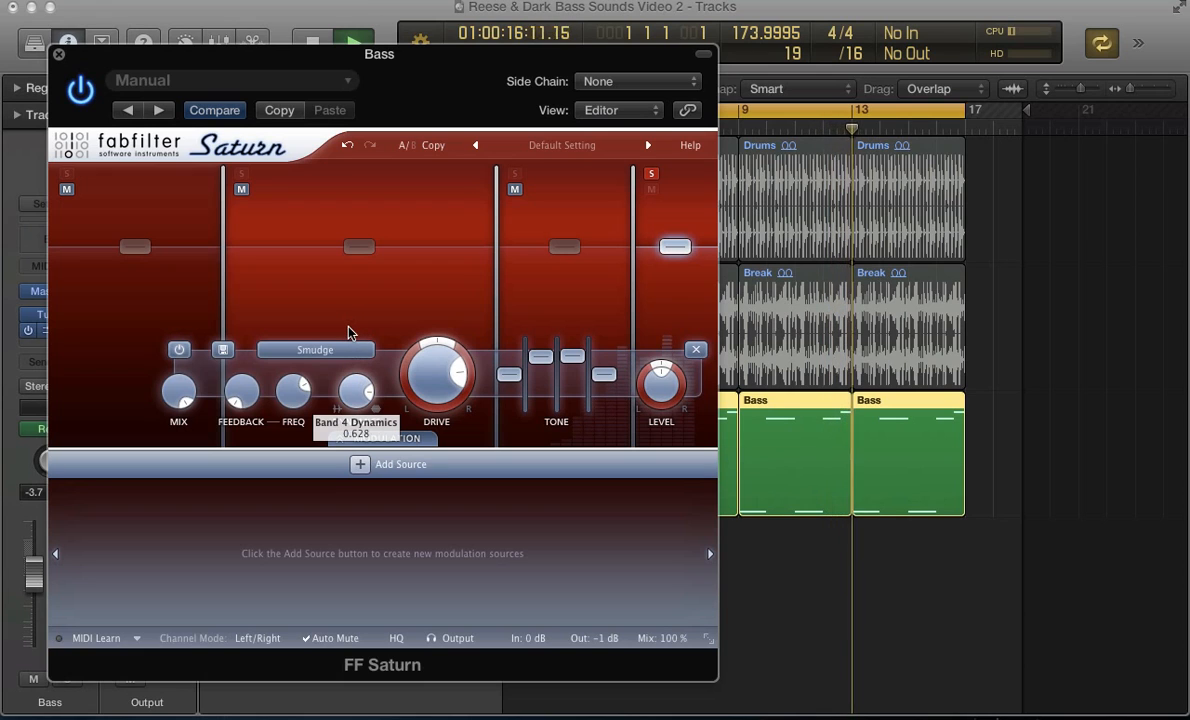
mouse_move(175, 395)
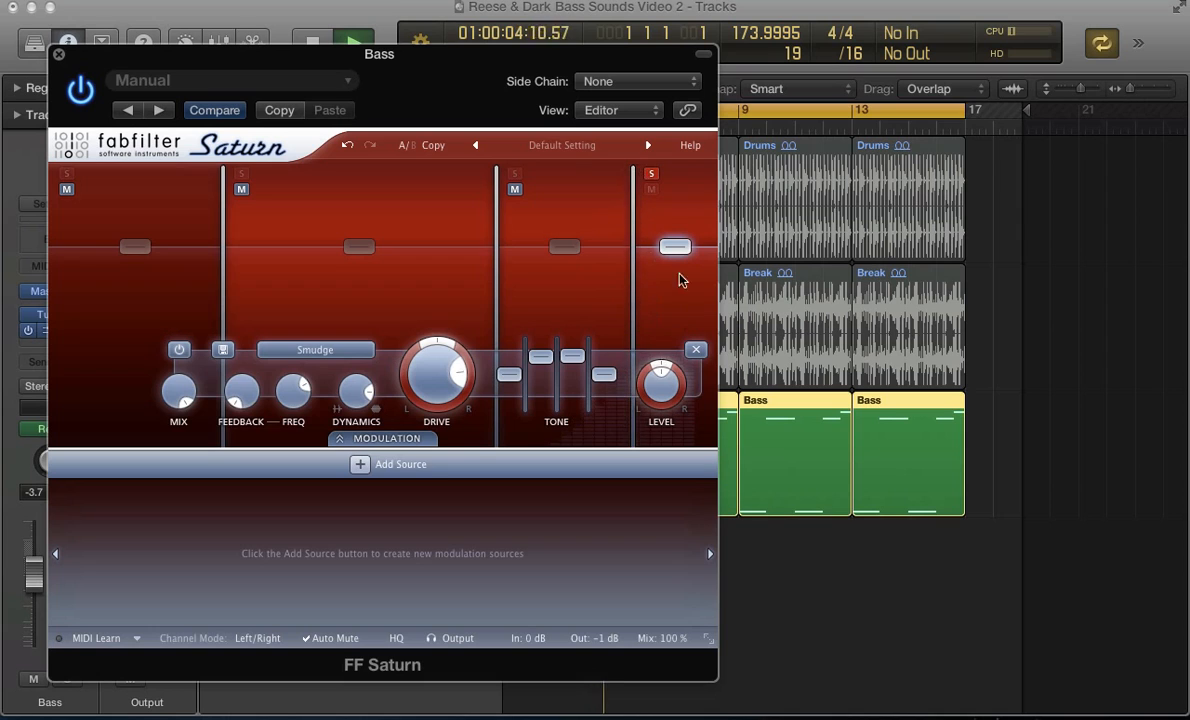
click(651, 175)
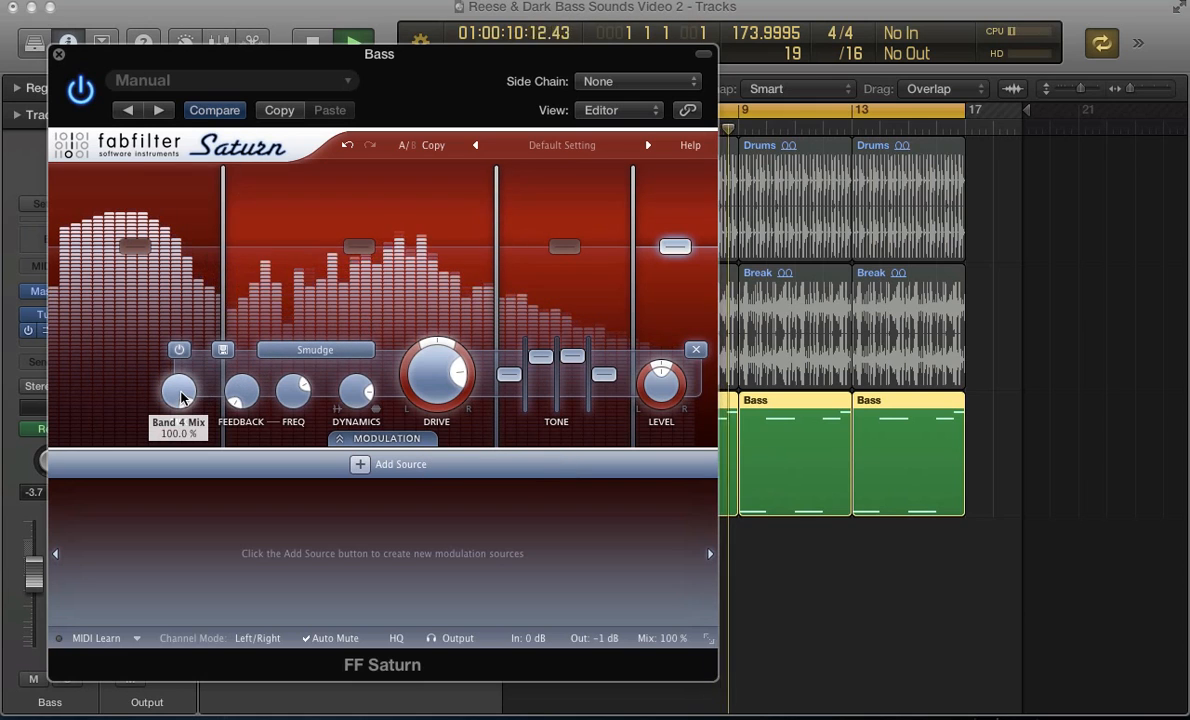
drag(181, 397, 181, 497)
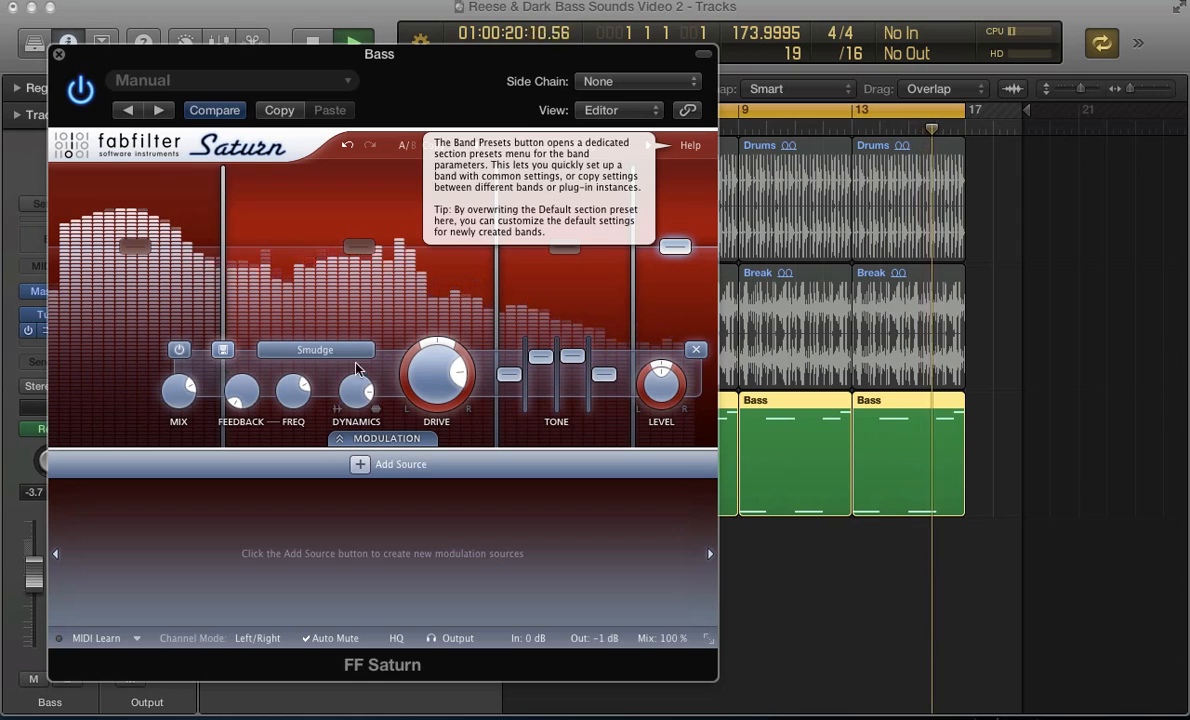
Compare the soloed bass with Saturn bypassed and enabled, and stop playback
click(78, 88)
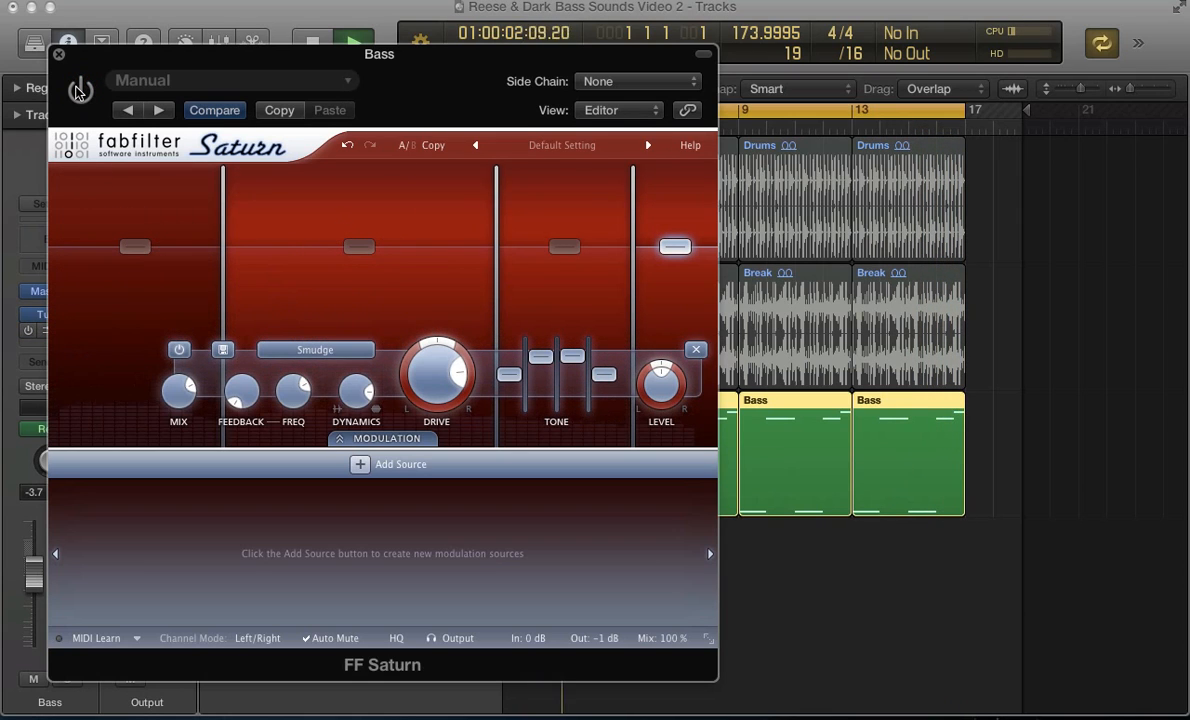
click(79, 90)
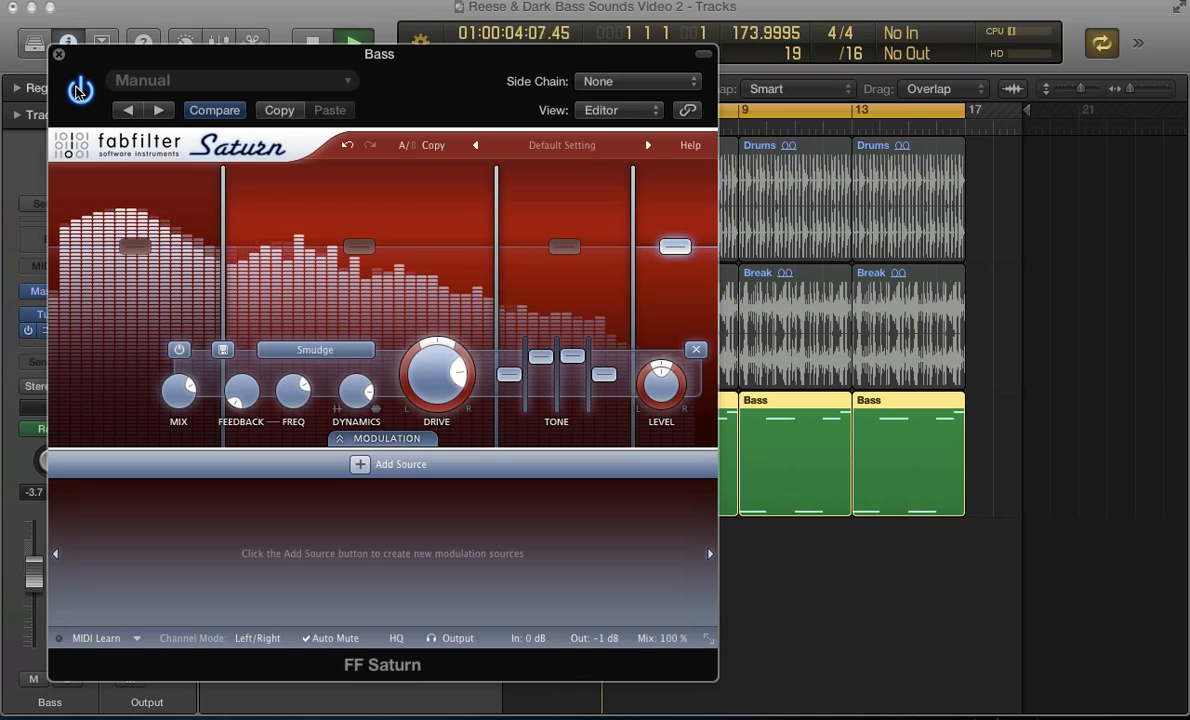
key(space)
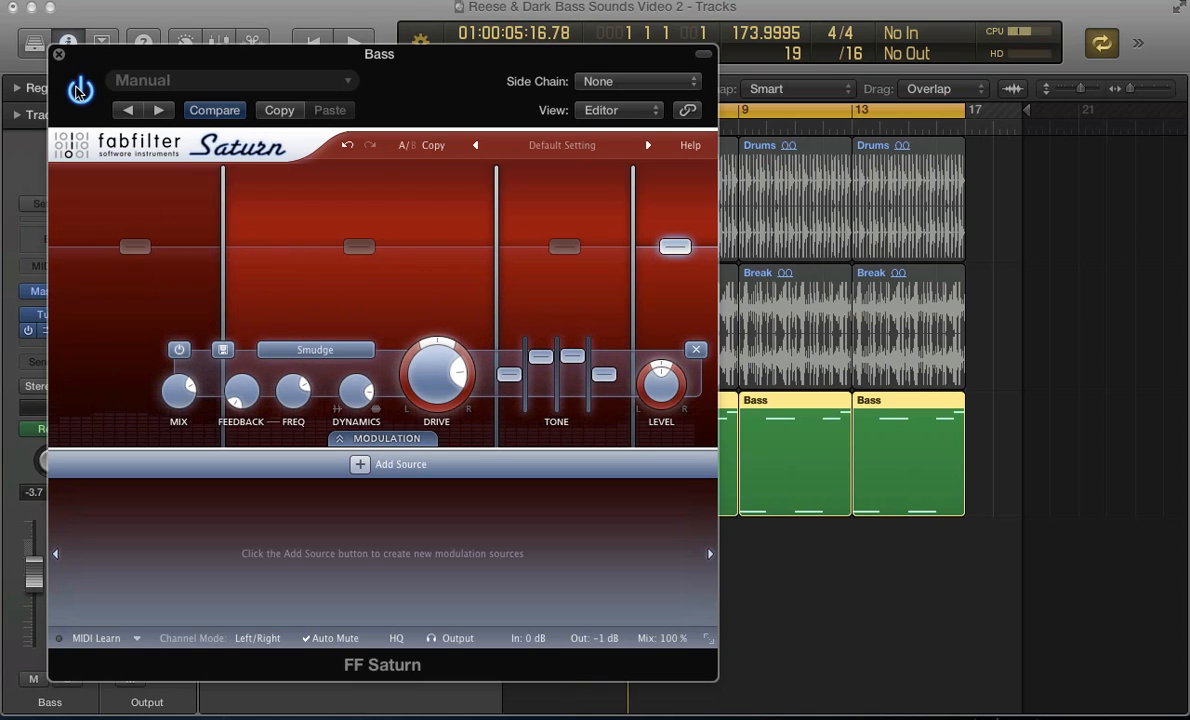
Play the bass together with the Drums and Break tracks, comparing Saturn bypassed and enabled, and stop playback
key(super+w)
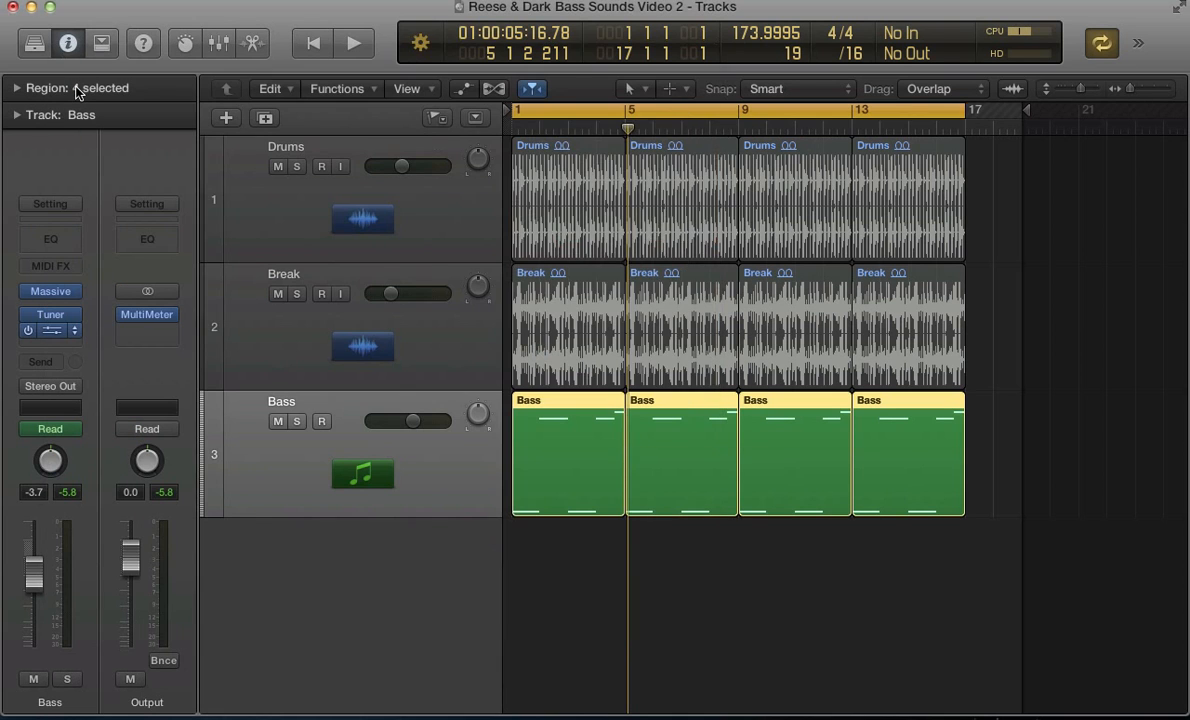
key(space)
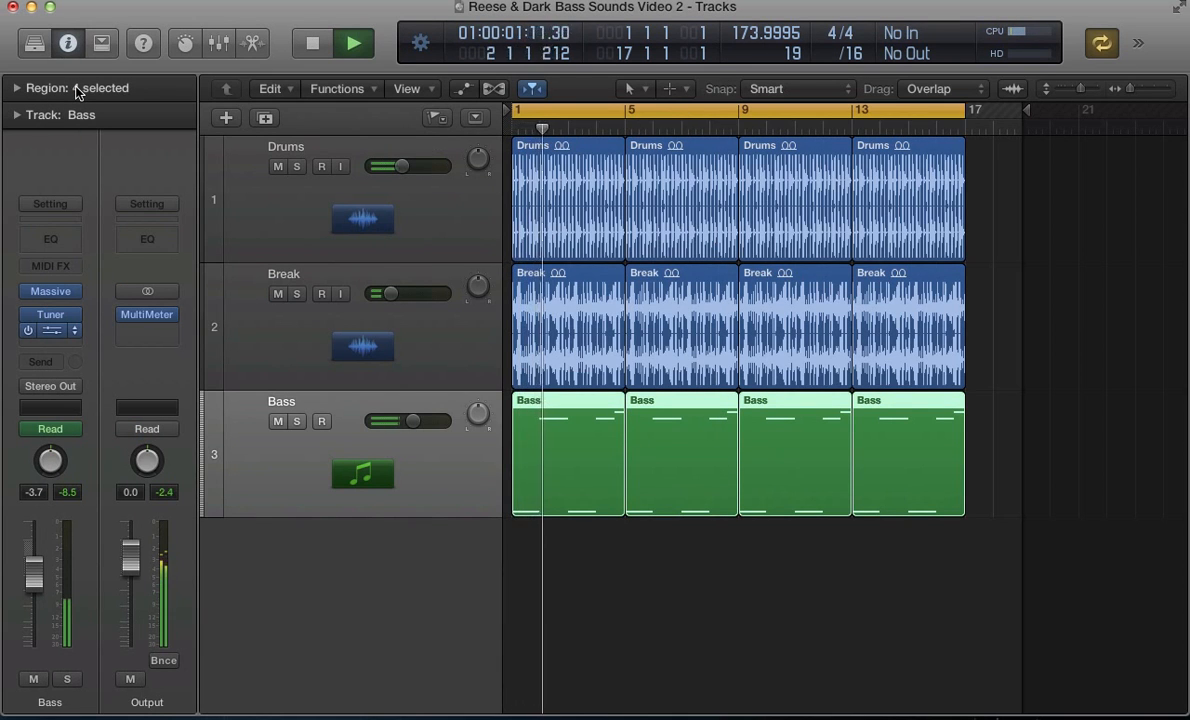
key(v)
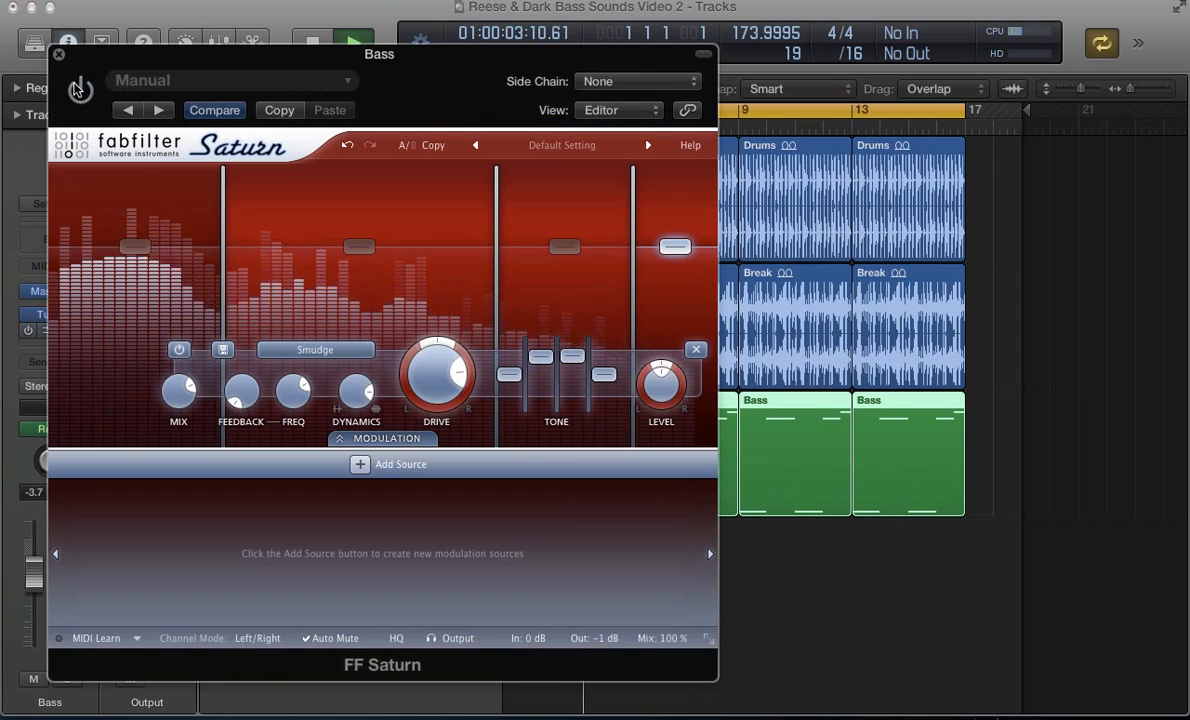
click(79, 89)
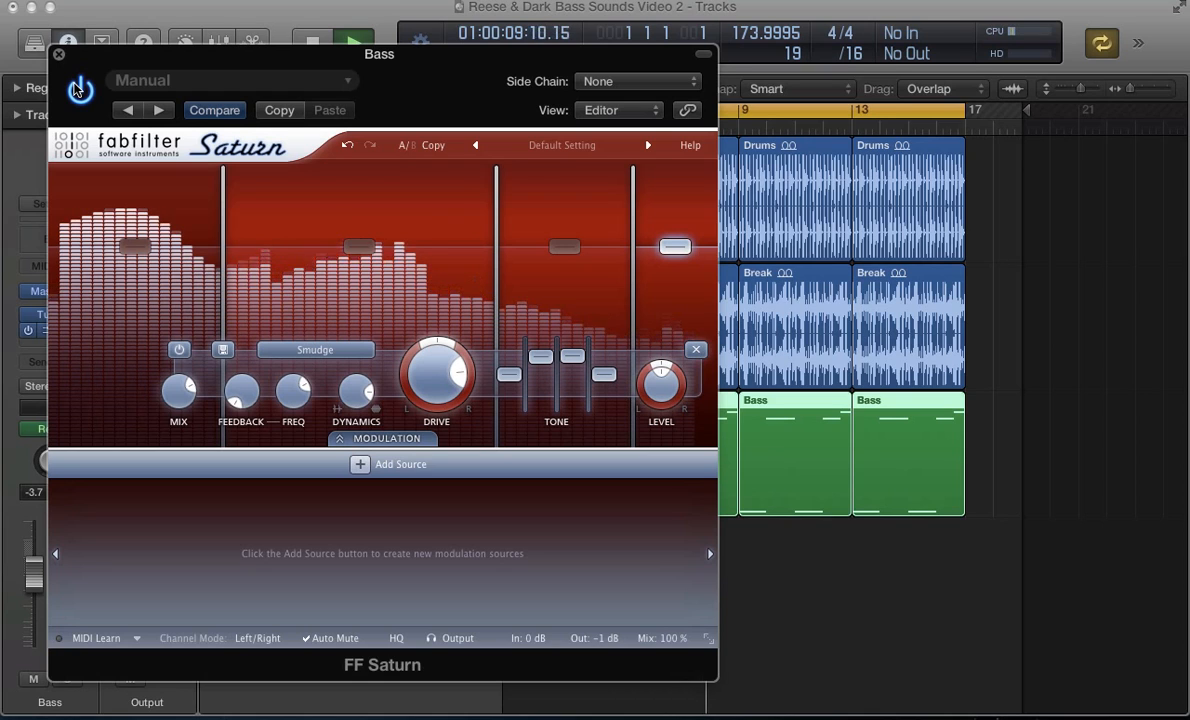
key(space)
Insert FabFilter Pro-C in the slot after Saturn on the Bass channel
click(59, 54)
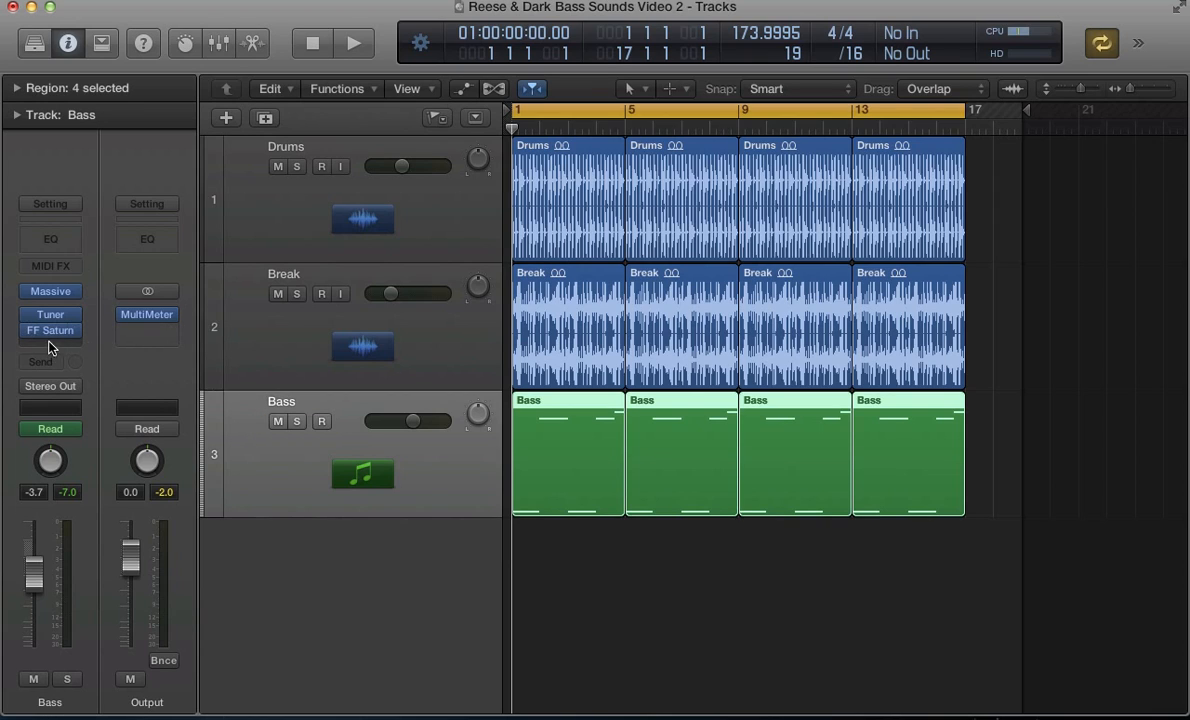
click(50, 346)
mouse_move(70, 581)
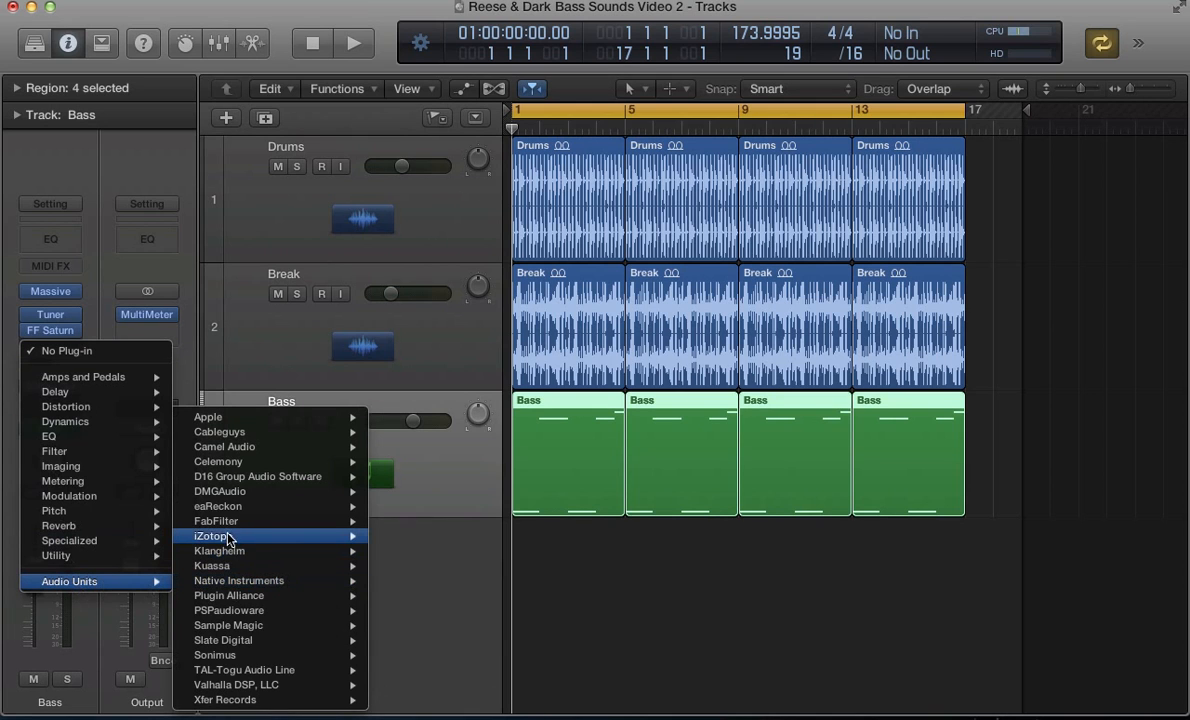
click(529, 518)
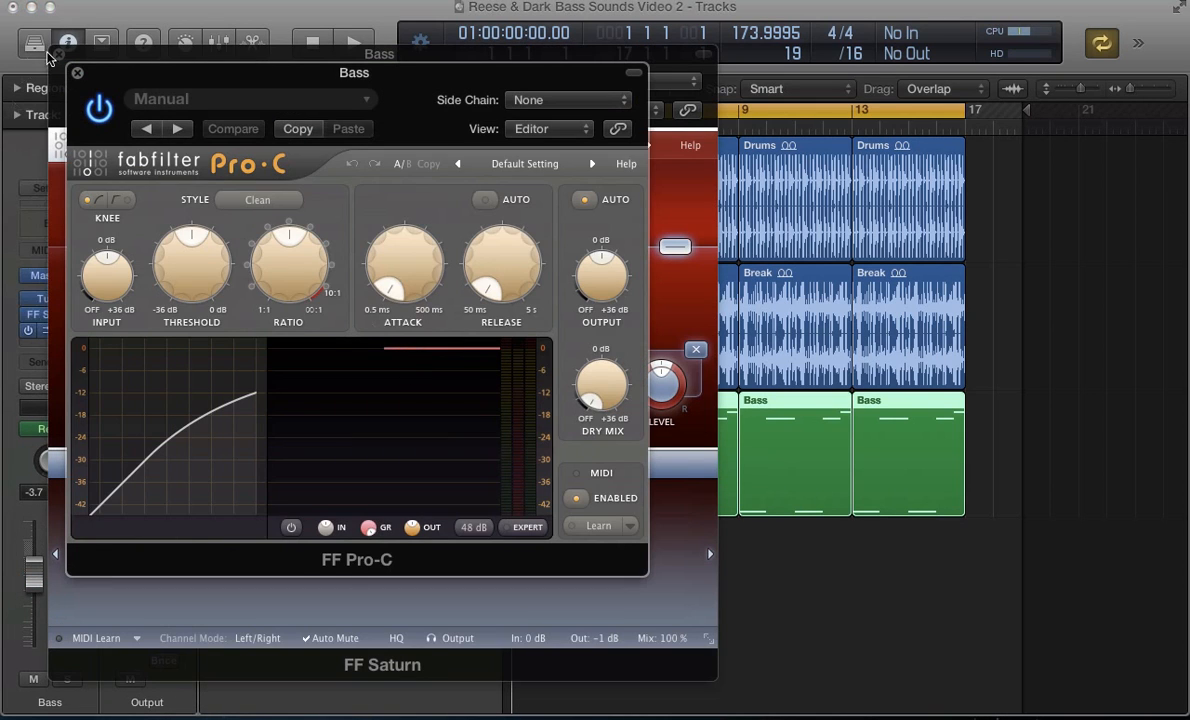
Close the Saturn window, reposition the Pro-C window, and show Pro-C's Expert side-chain controls
click(55, 53)
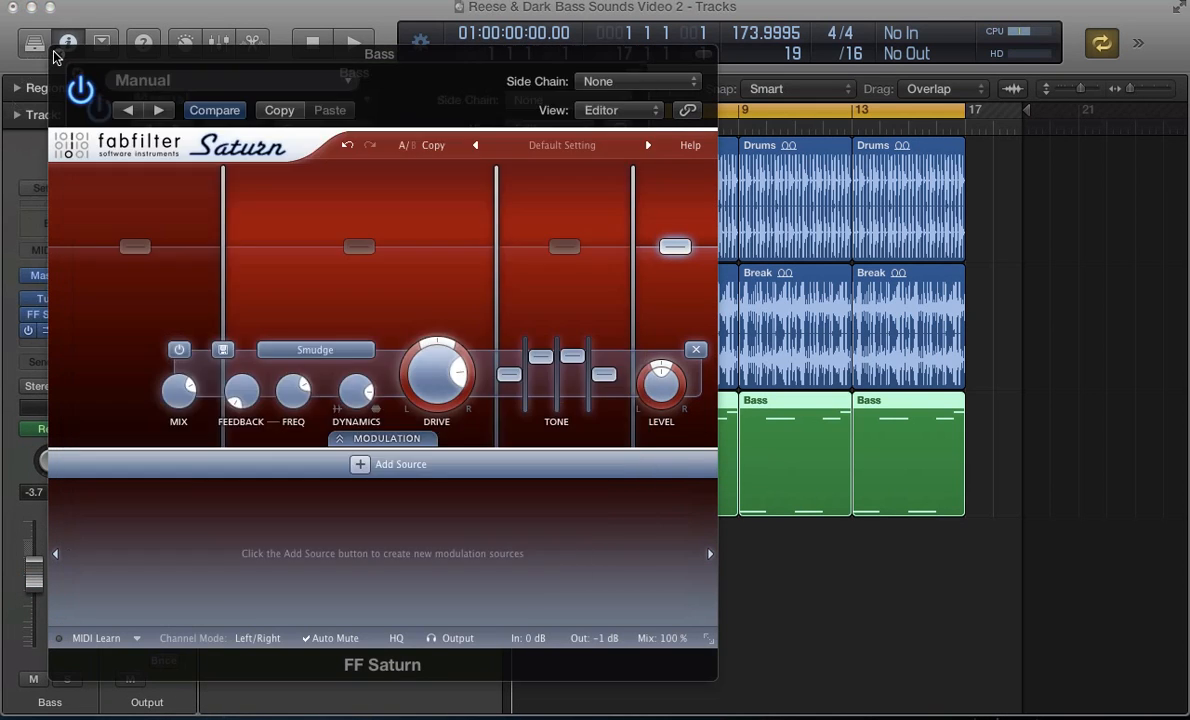
click(57, 55)
drag(91, 55, 280, 100)
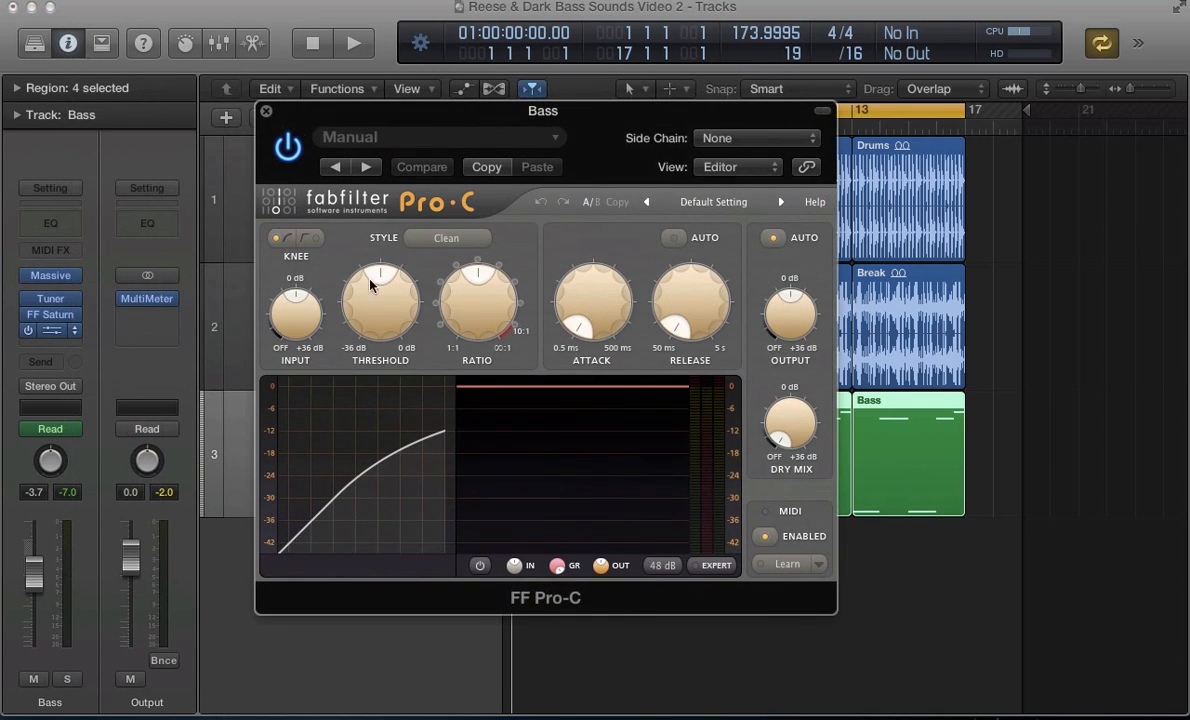
click(696, 566)
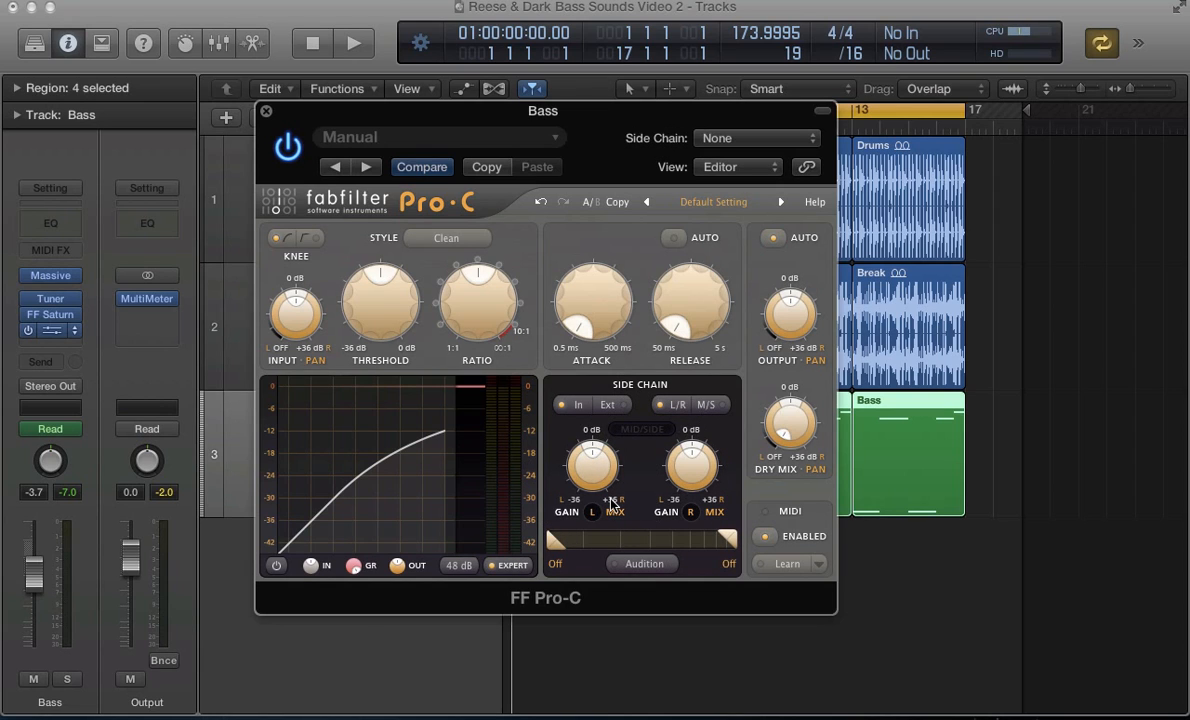
Mute the Break track, select the Drums track, and play it soloed
key(super+w)
click(278, 294)
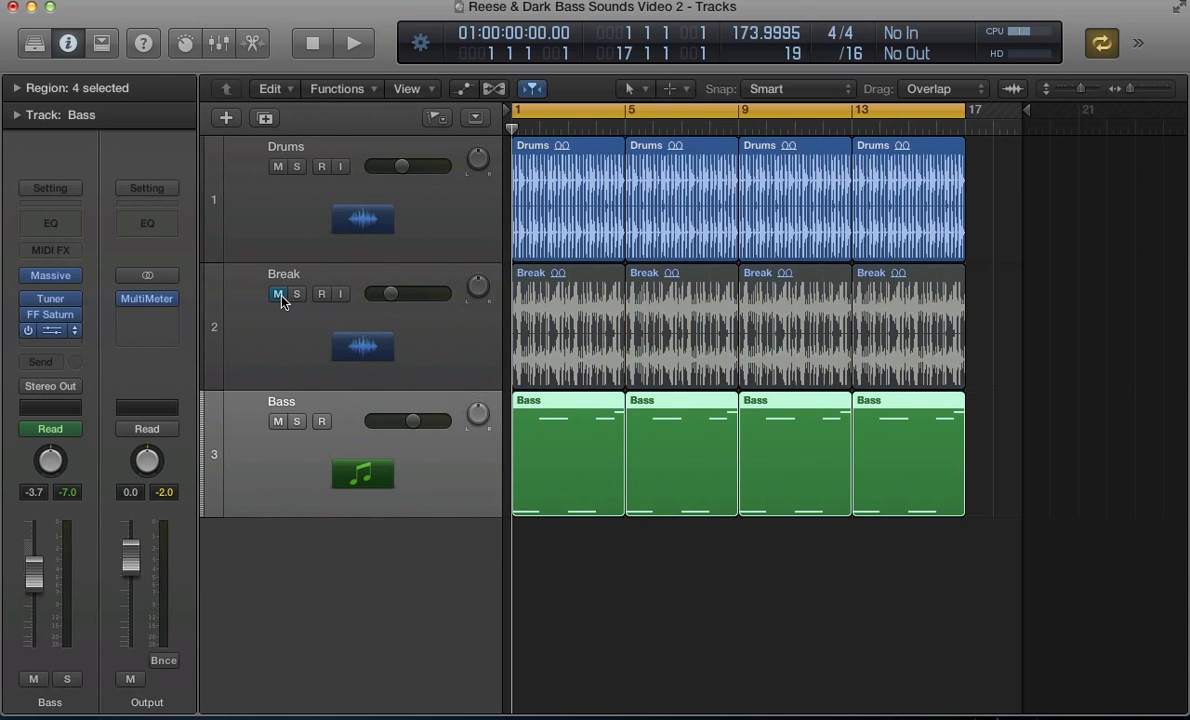
click(418, 246)
key(space)
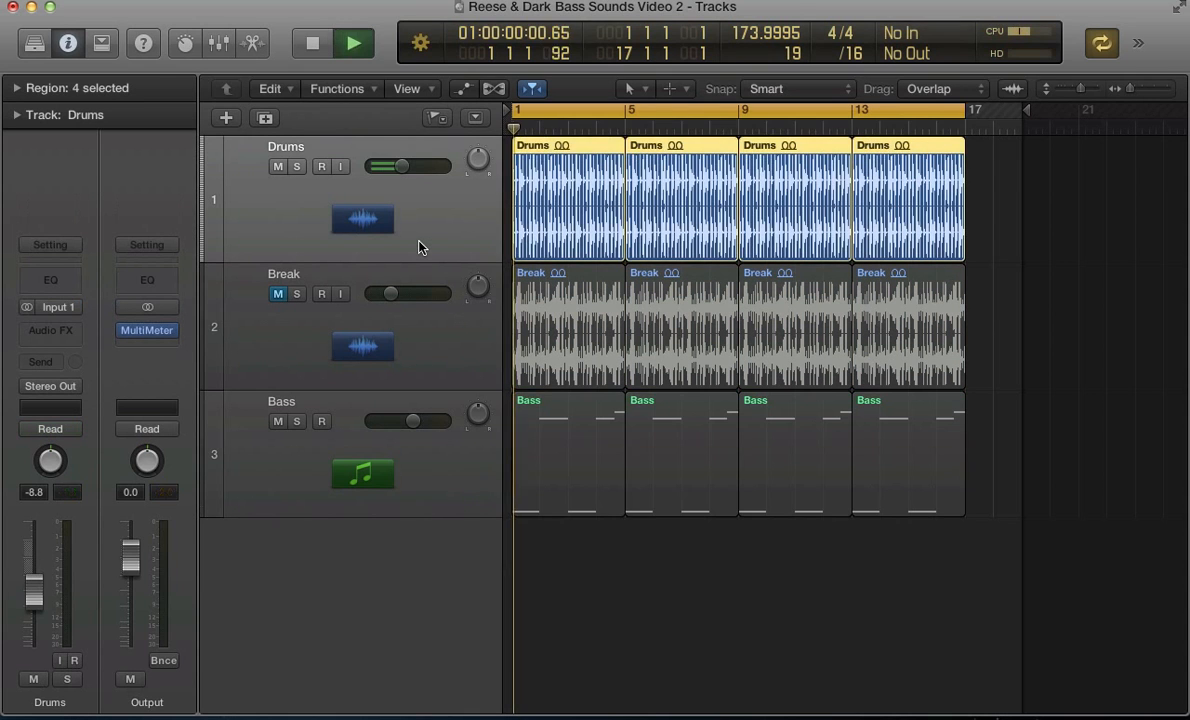
Examine the drums' frequency spectrum in the Output channel's MultiMeter with peak hold off and on, and stop playback
key(v)
click(150, 328)
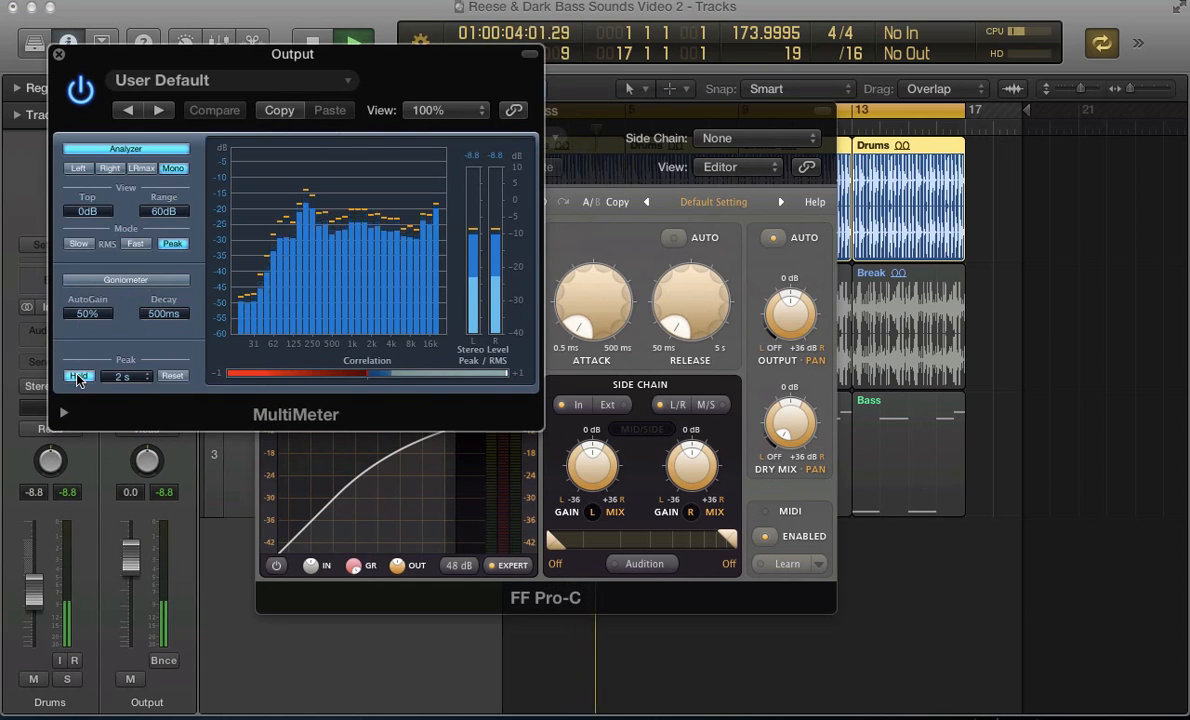
click(78, 375)
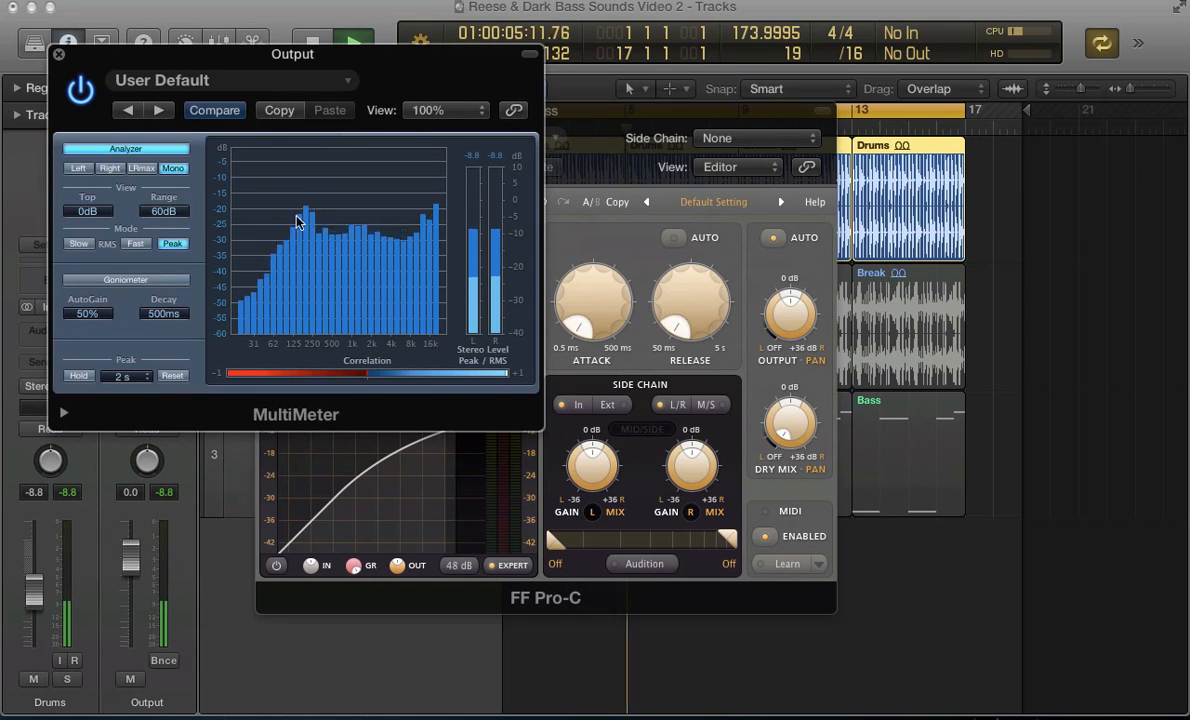
click(75, 377)
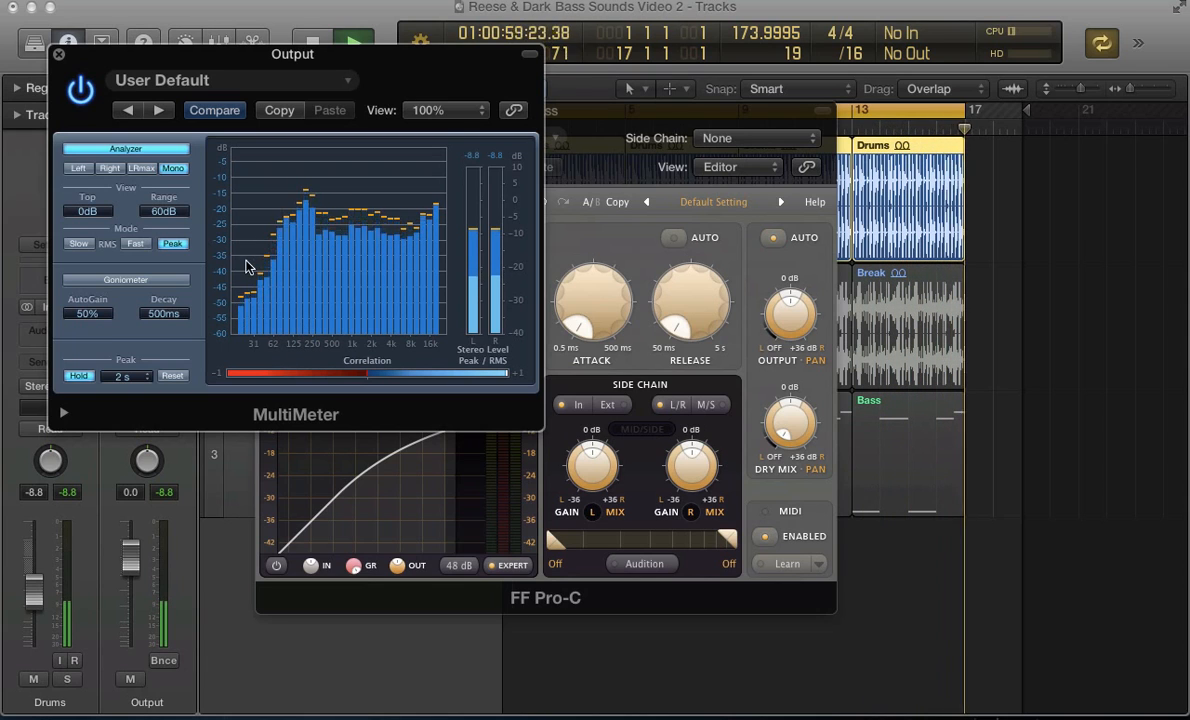
key(space)
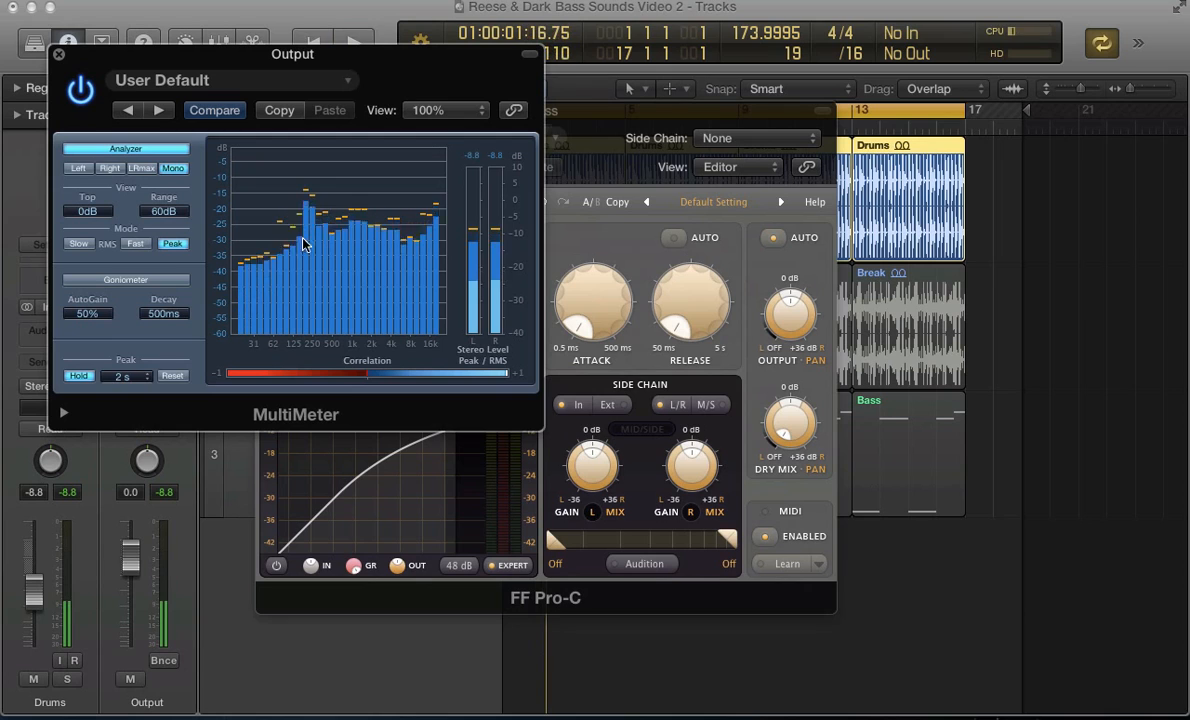
Check Pro-C's Threshold, briefly replay the drums through the MultiMeter to read their levels, and close the meter
click(620, 253)
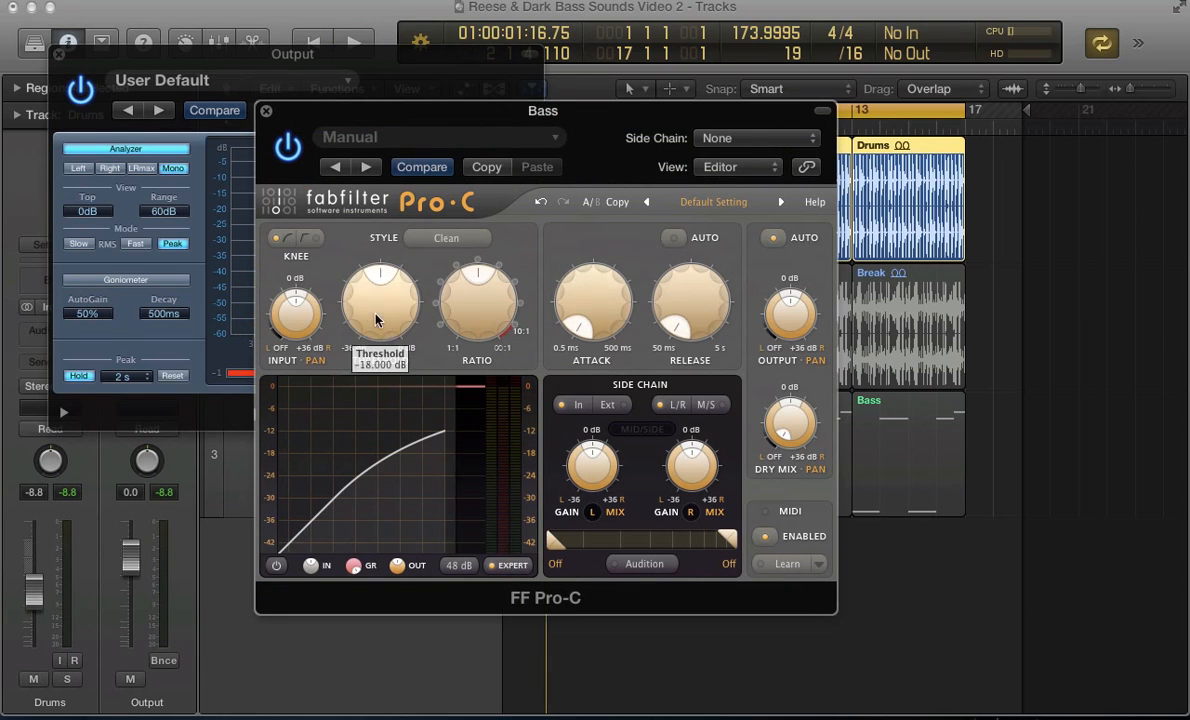
click(205, 78)
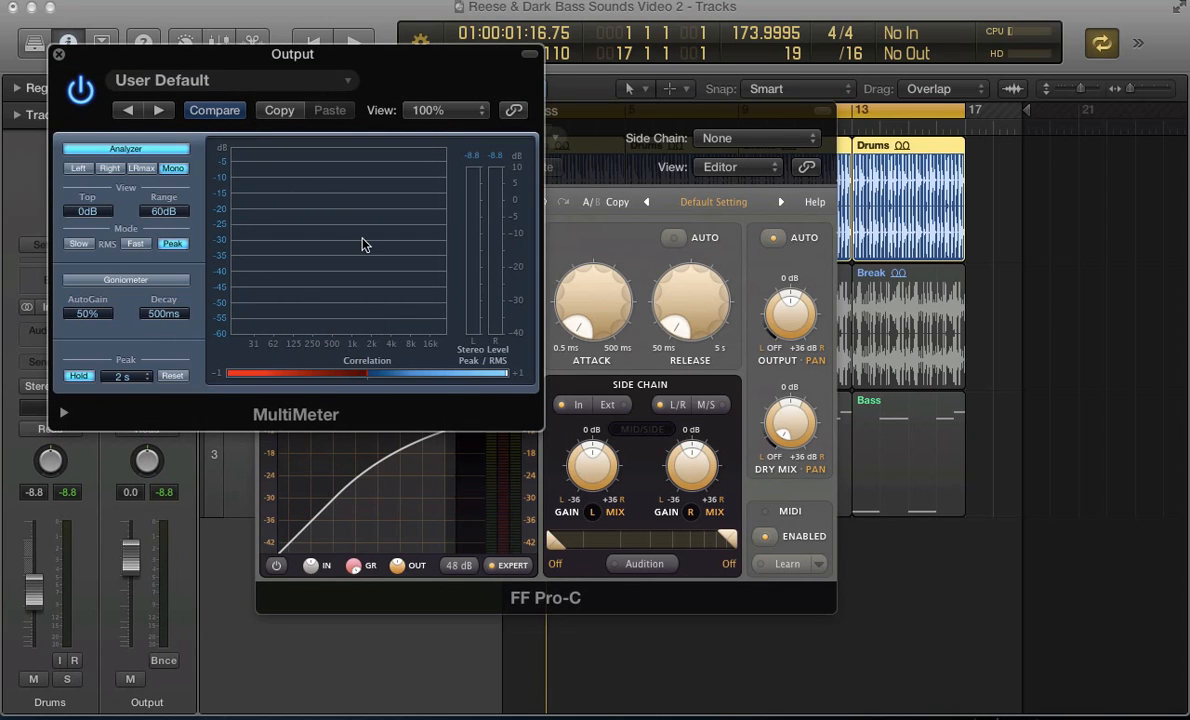
key(space)
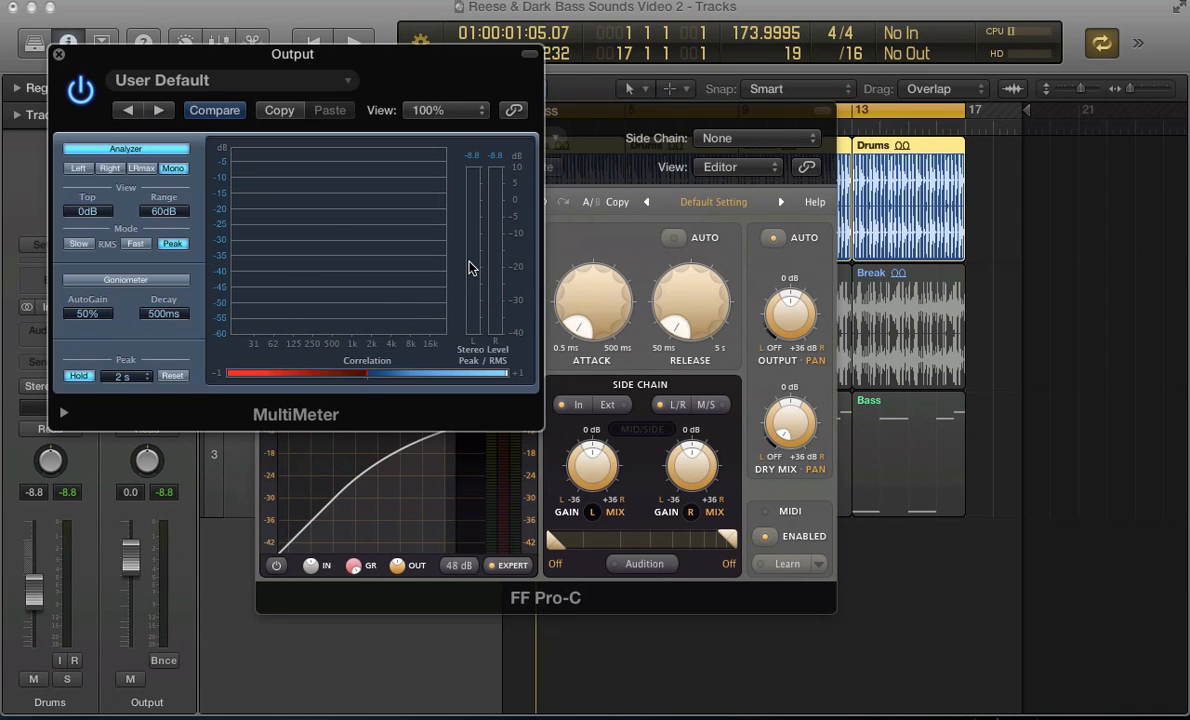
key(space)
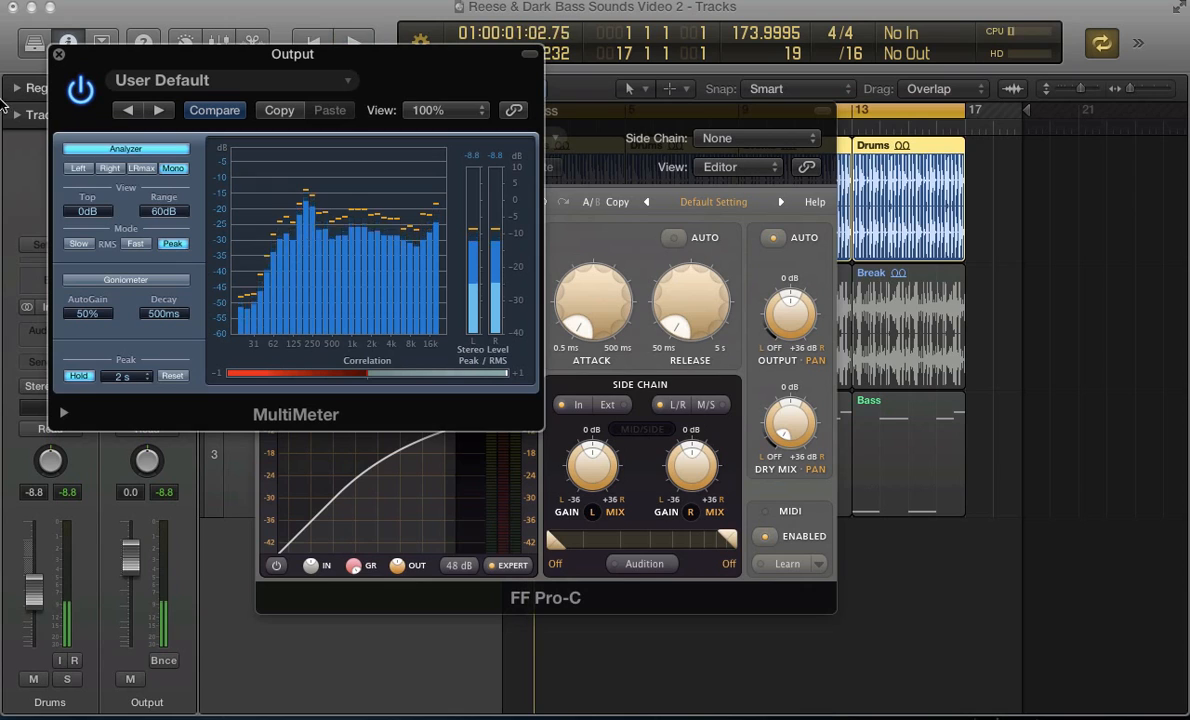
click(59, 54)
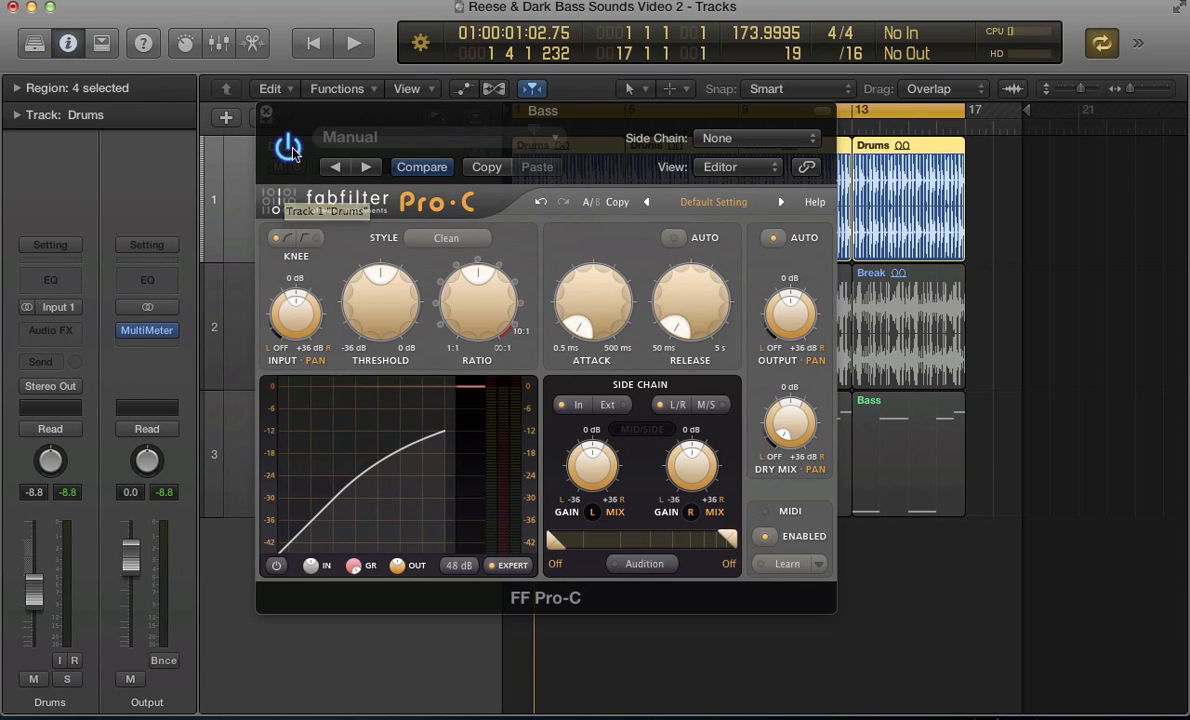
Hide the Pro-C window, add a track with the Drums track's settings, and copy all four drum regions onto it
key(super+w)
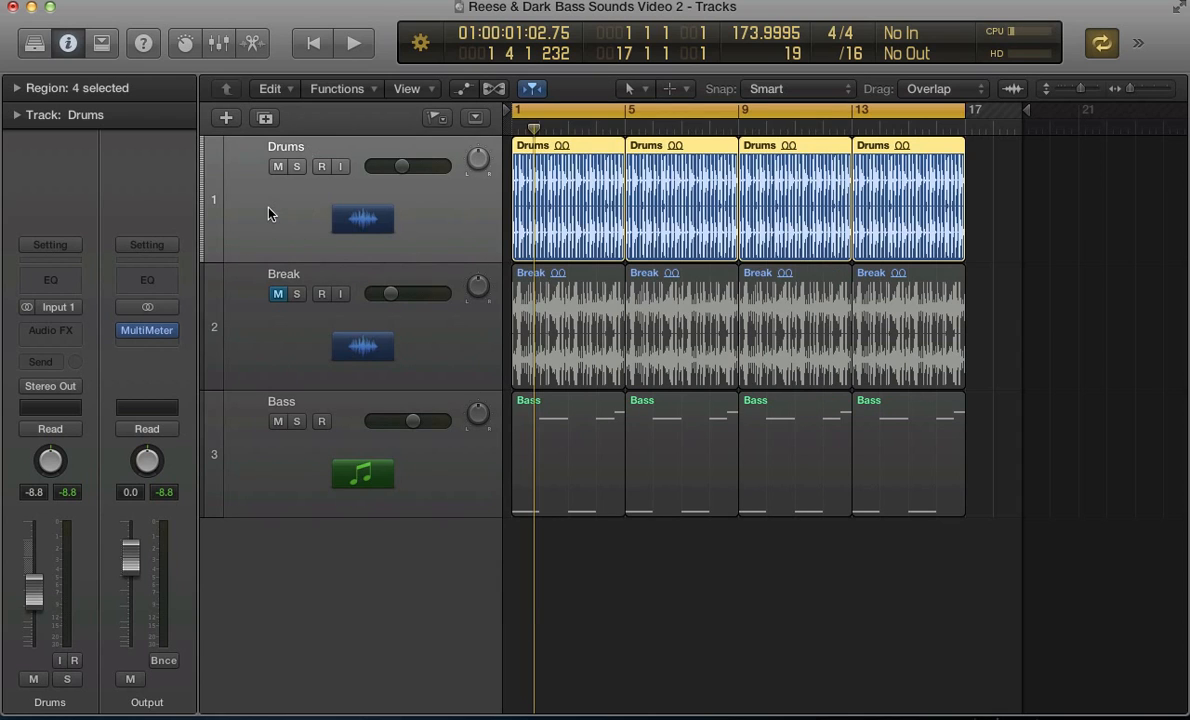
key(super+d)
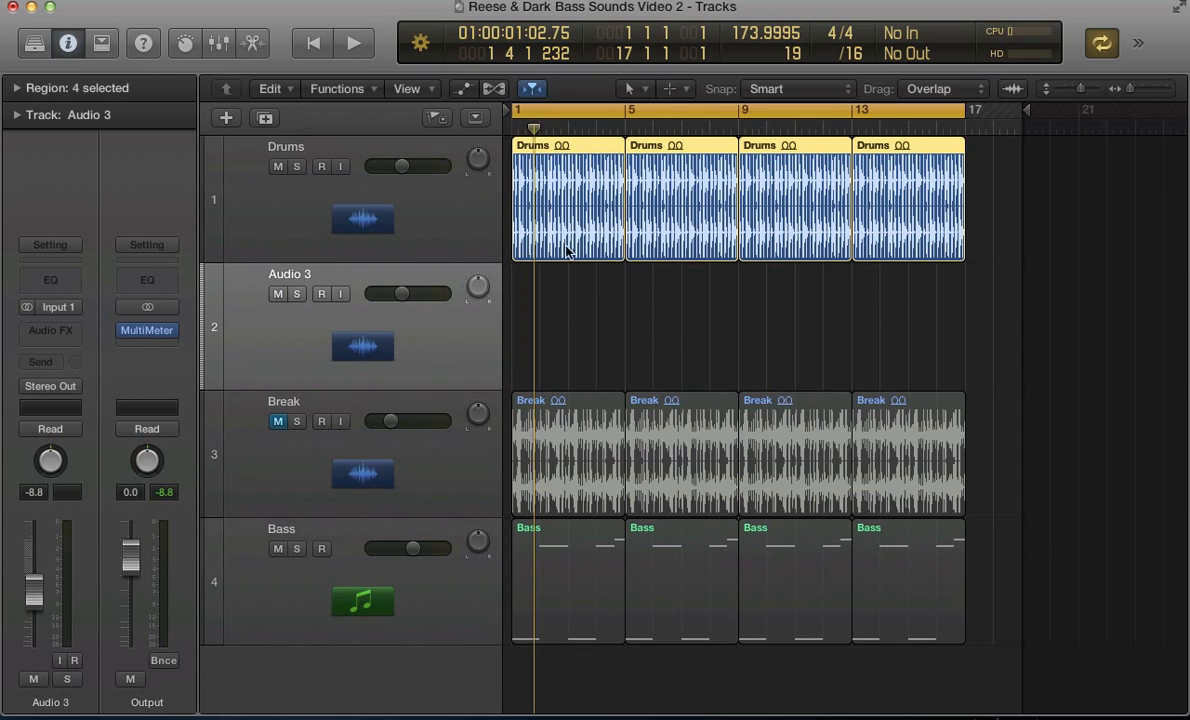
drag(565, 251, 565, 295)
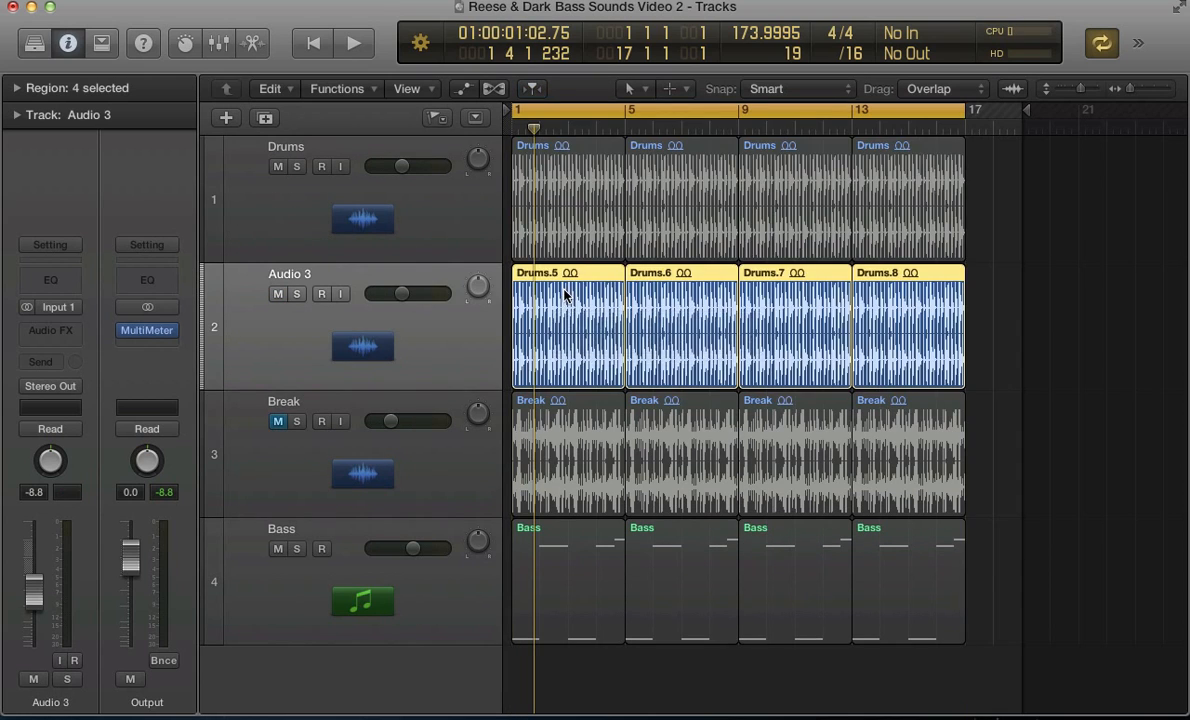
Rename the new drum copy track Sidechain and set its output to No Output
double_click(273, 276)
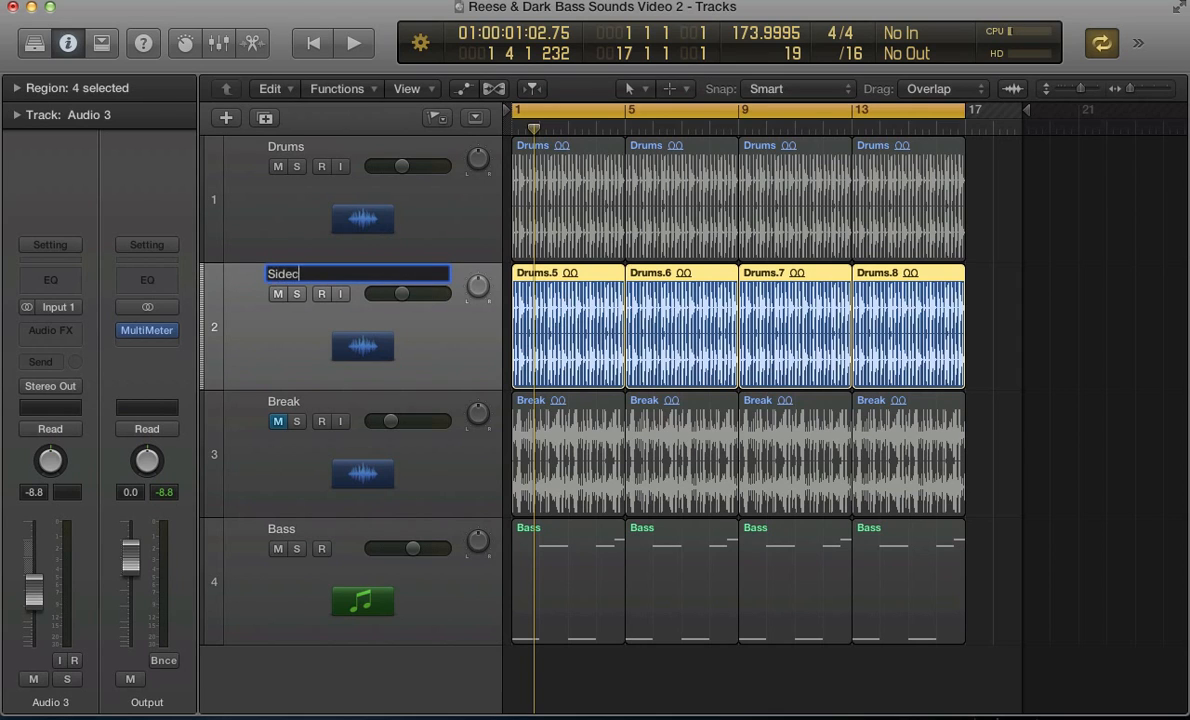
key(Return)
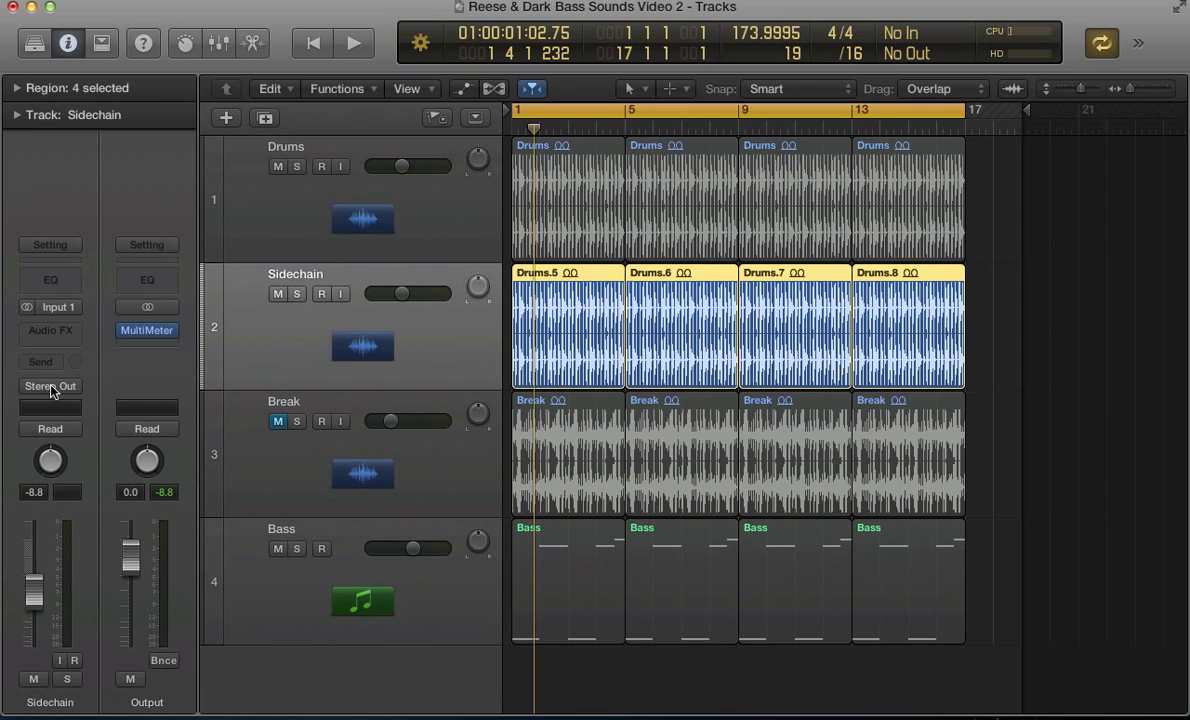
click(52, 387)
click(58, 412)
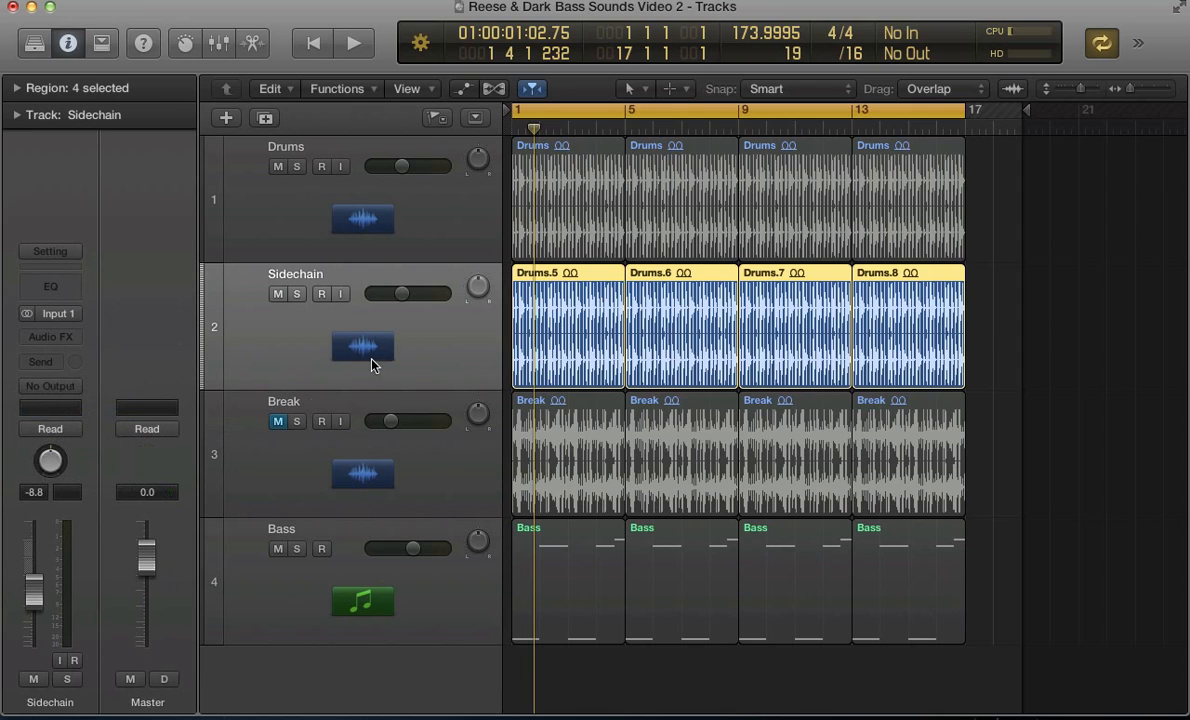
Mute the Drums track and solo the Bass and Sidechain regions
click(353, 562)
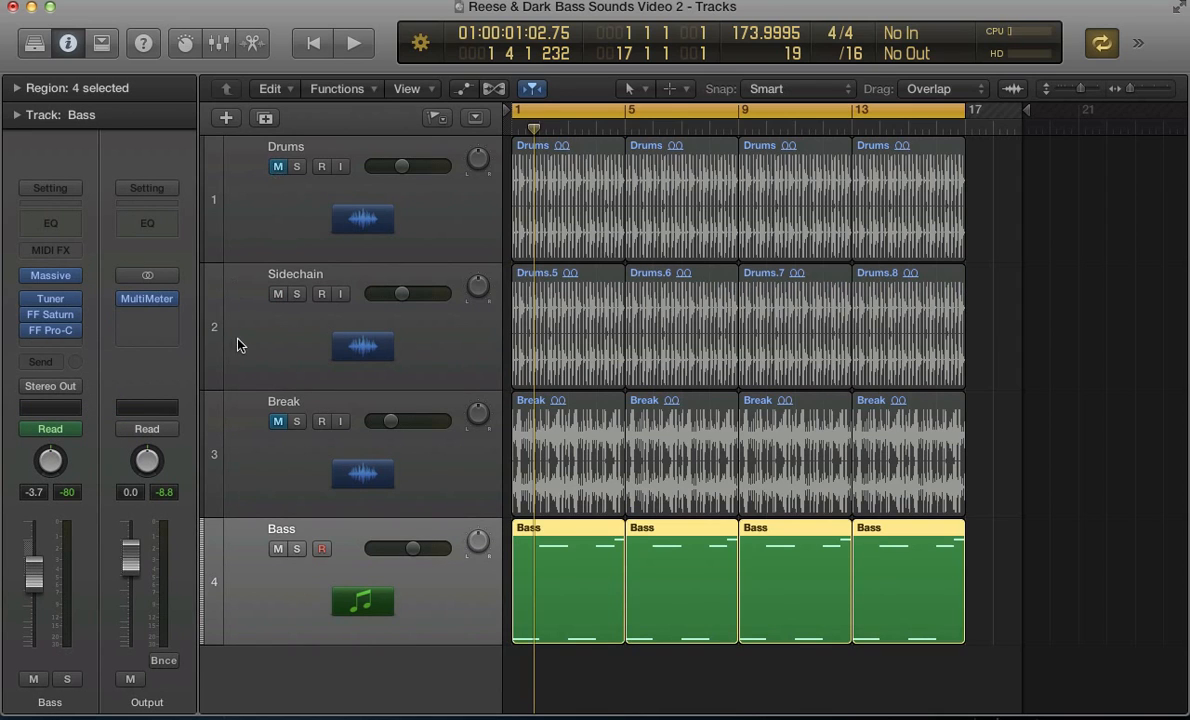
click(245, 345)
key(ctrl+s)
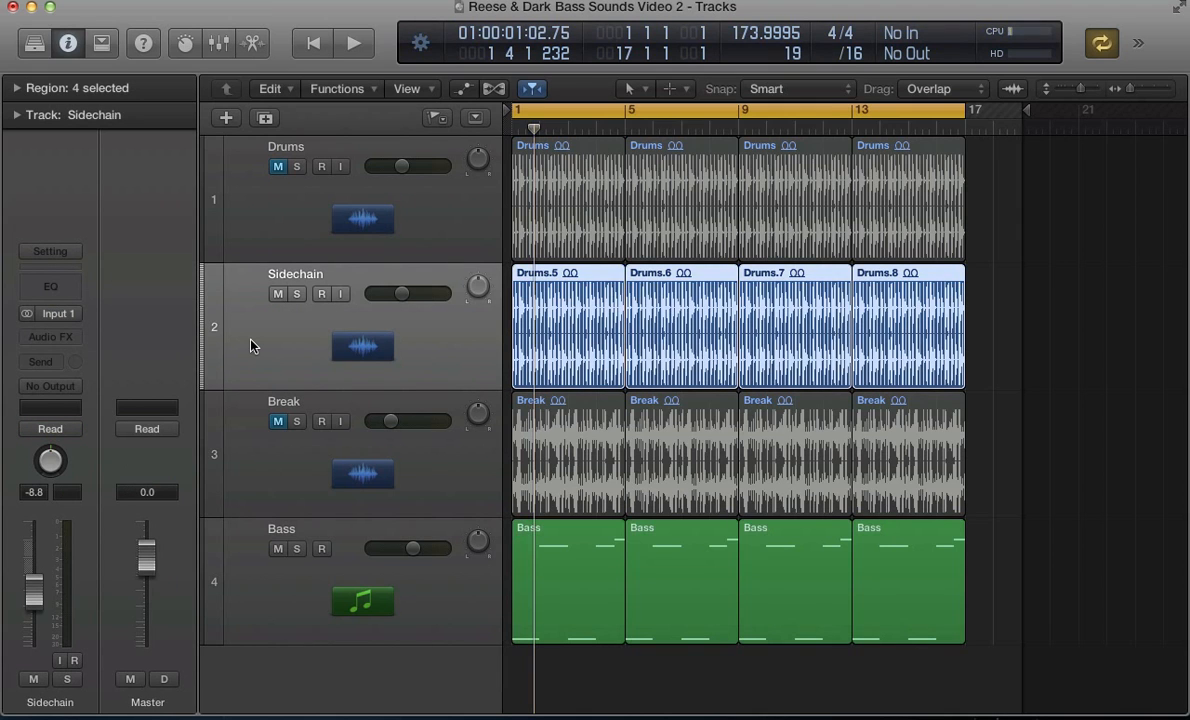
Set Pro-C's side-chain source on the Bass channel to Audio 3 - Sidechain and switch its side-chain input to Ext
key(v)
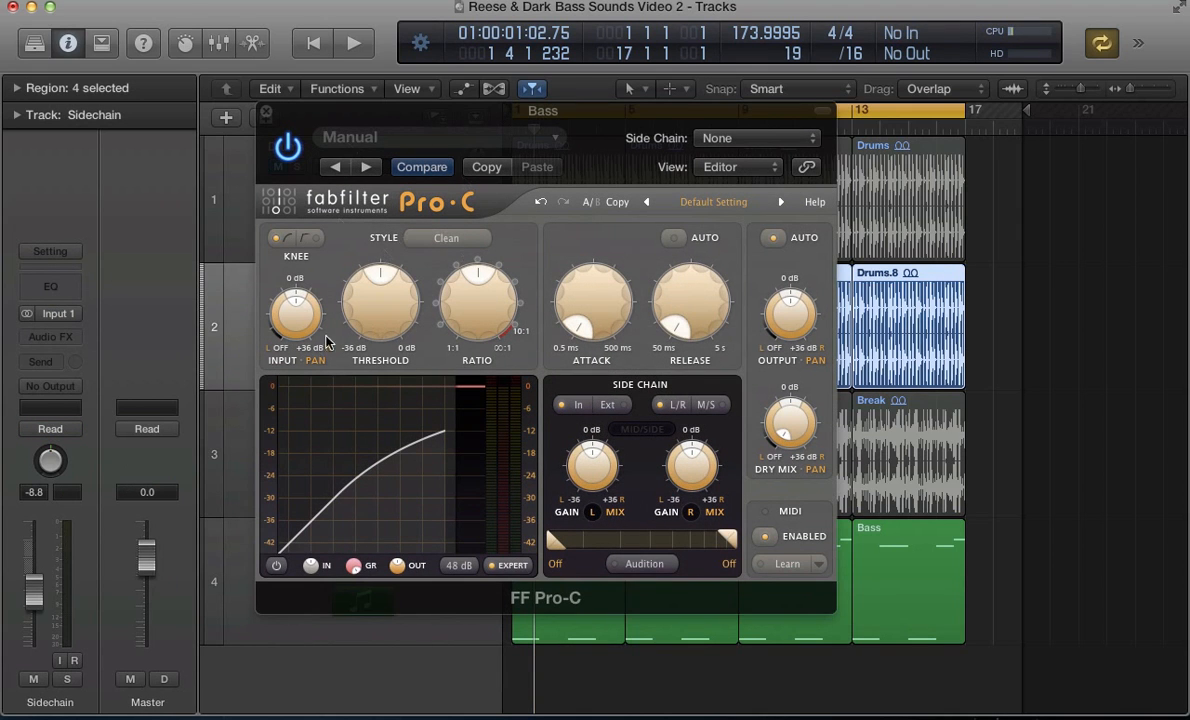
click(239, 572)
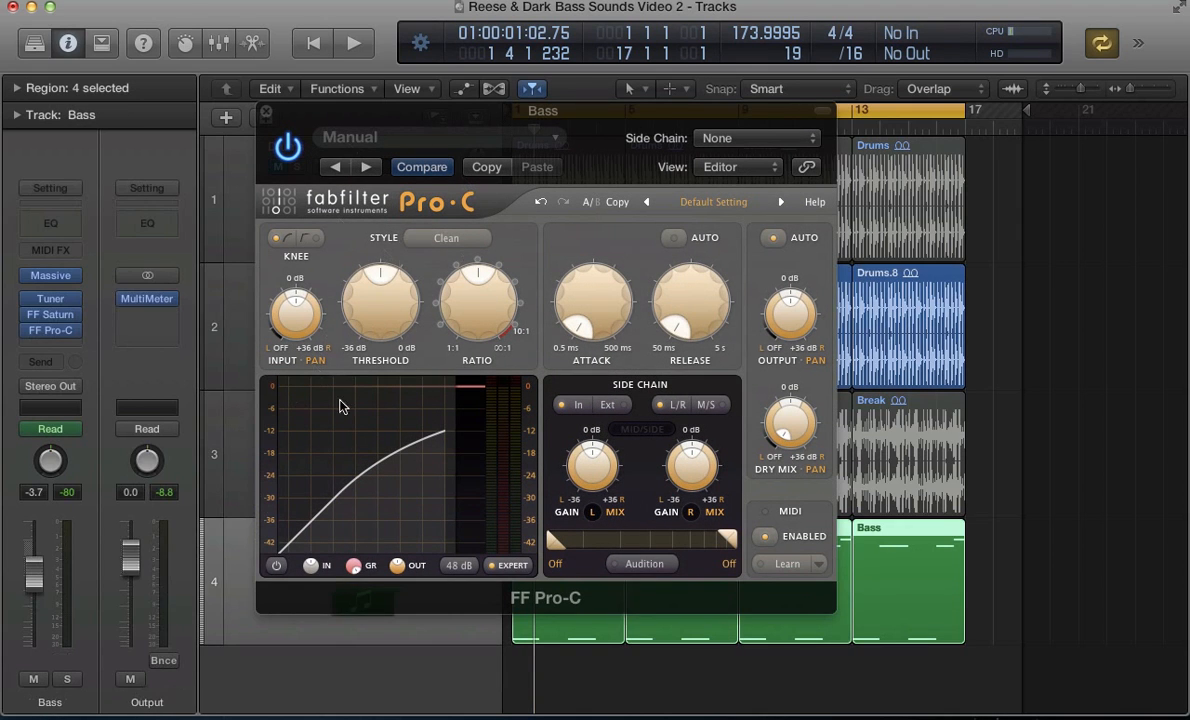
click(705, 141)
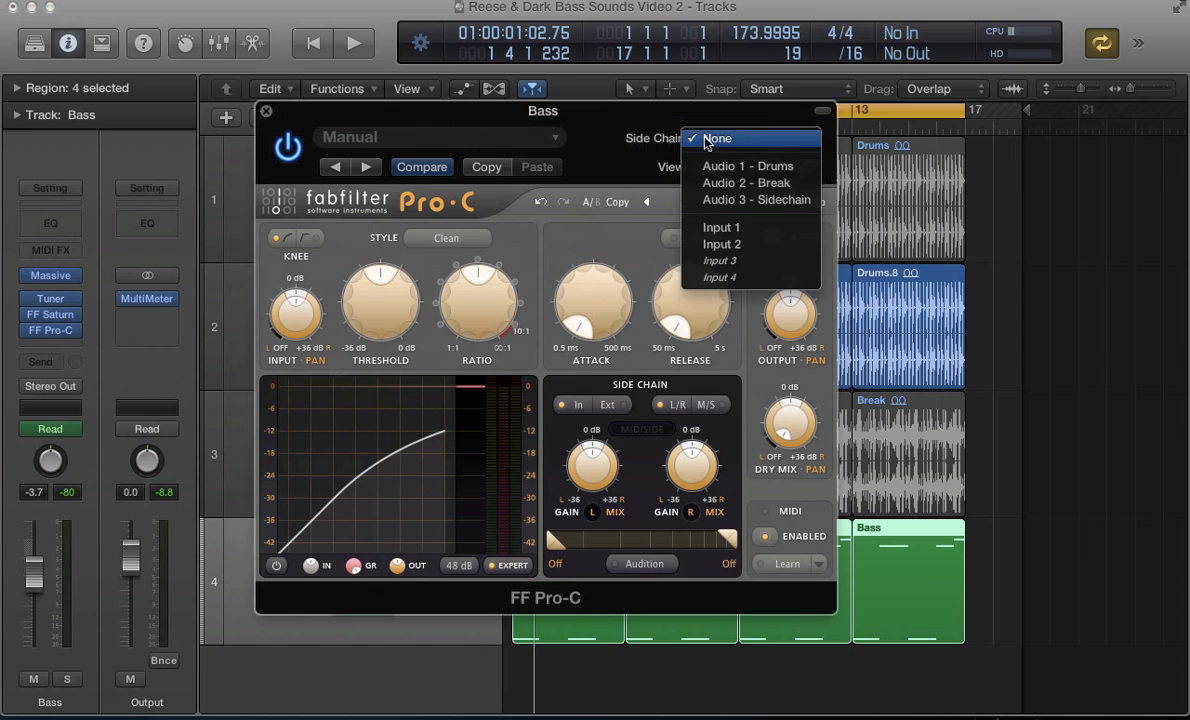
click(713, 201)
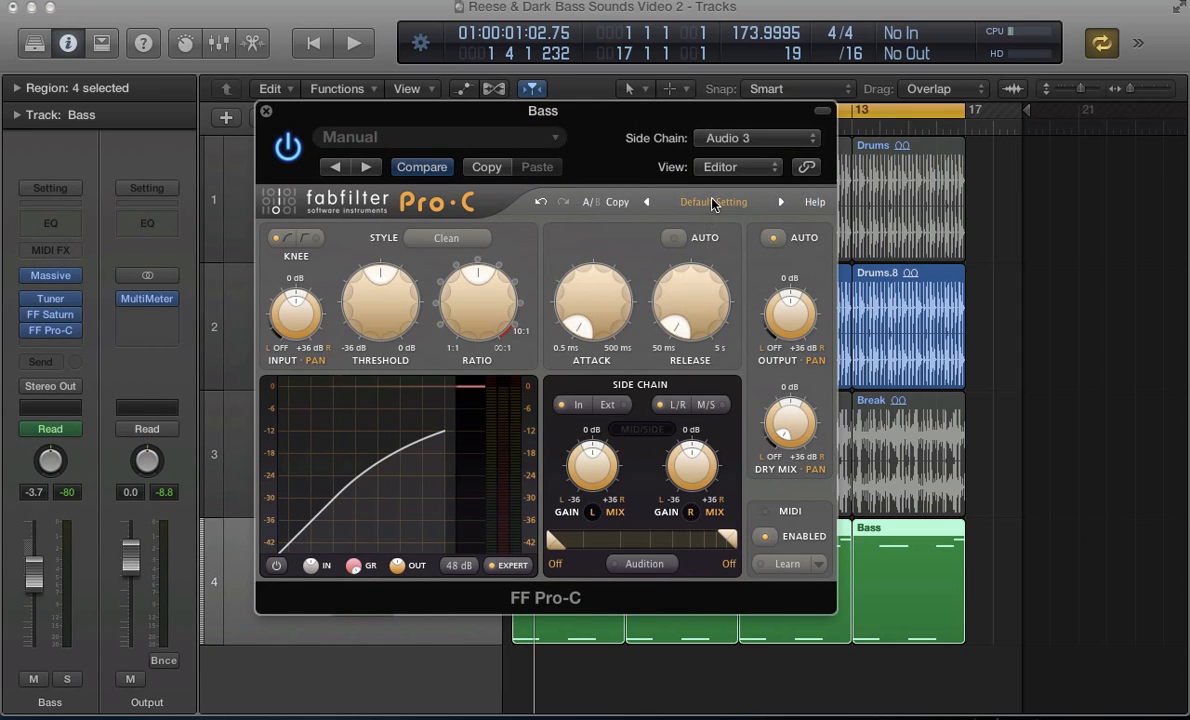
click(614, 405)
Play the bass briefly to check Pro-C's gain reduction, and select the Sidechain track's last region for reference
key(space)
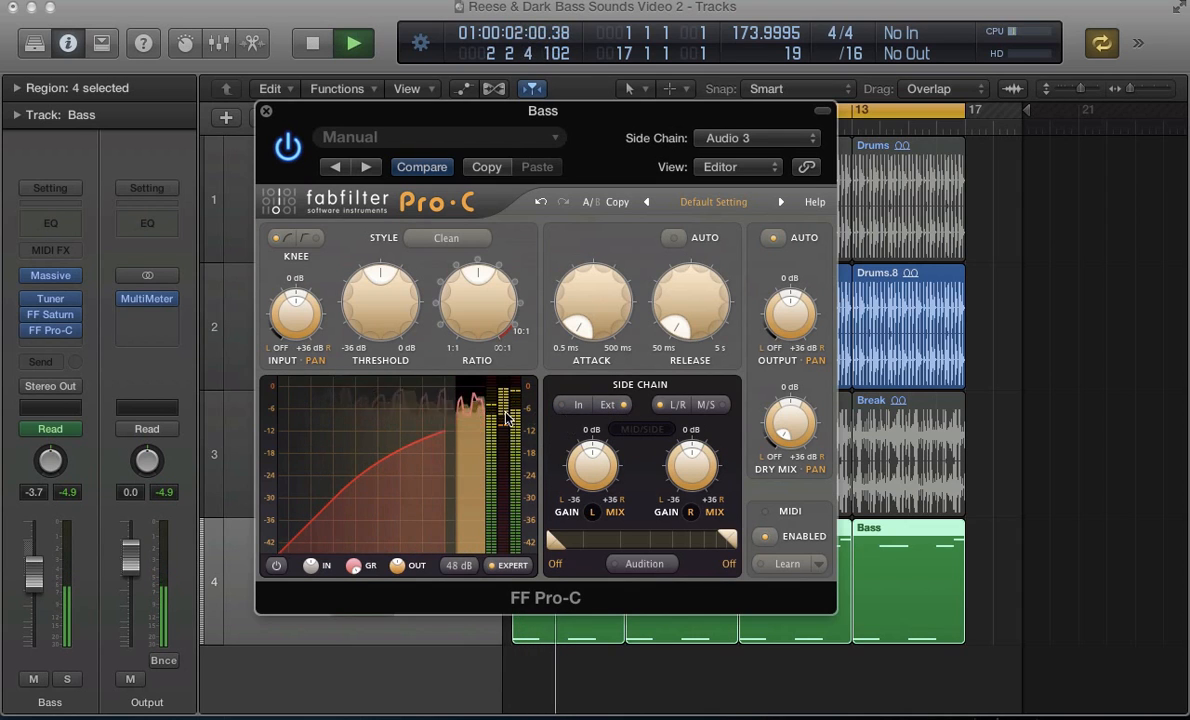
key(space)
click(945, 327)
key(v)
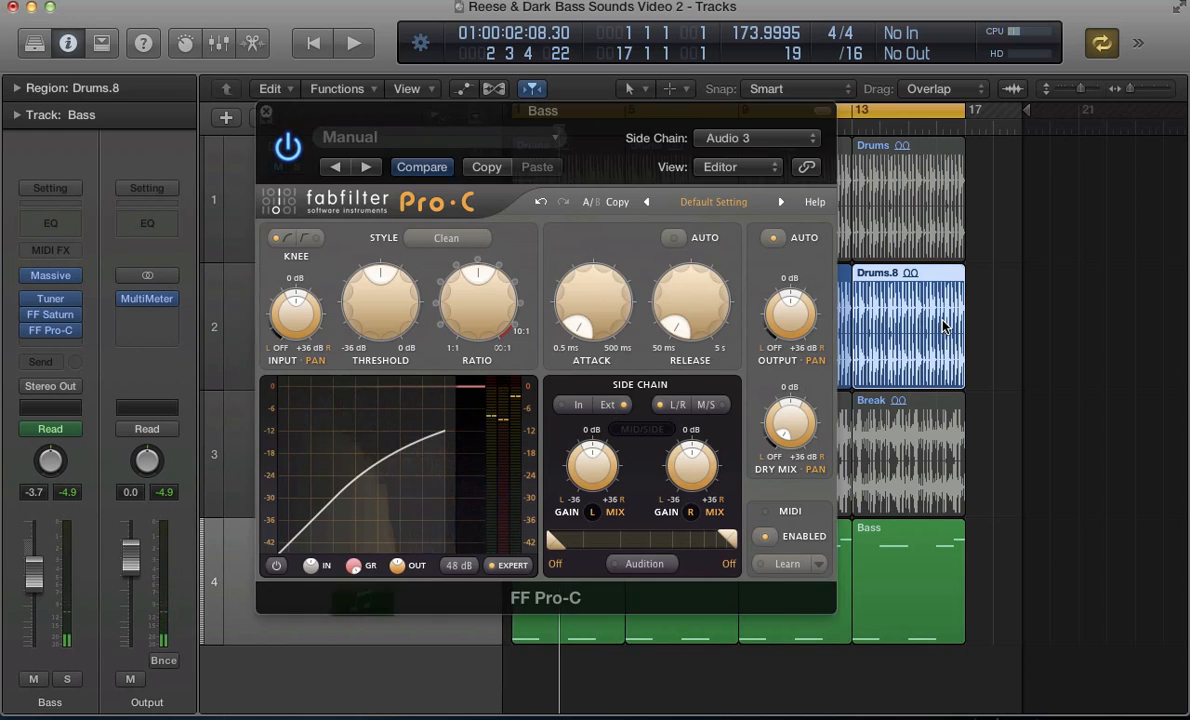
key(v)
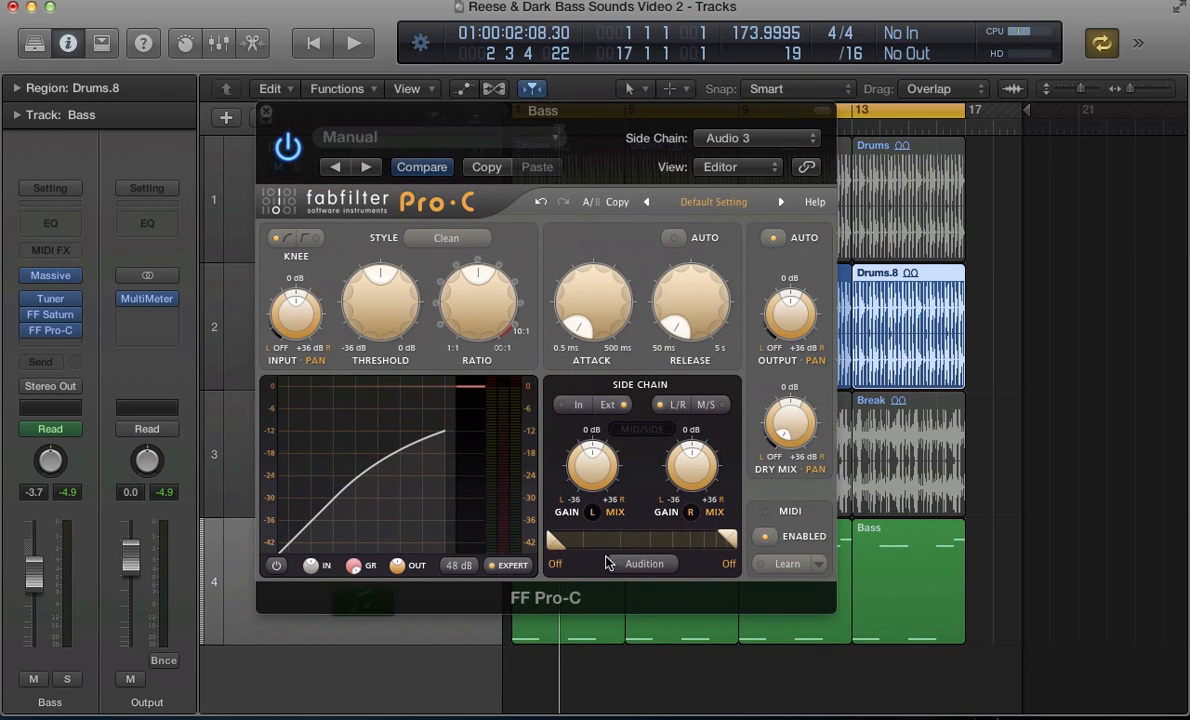
Narrow Pro-C's side-chain filter to 36.82–771.6 Hz and open the Output channel's MultiMeter behind the Pro-C window
drag(556, 546, 581, 551)
drag(729, 541, 644, 544)
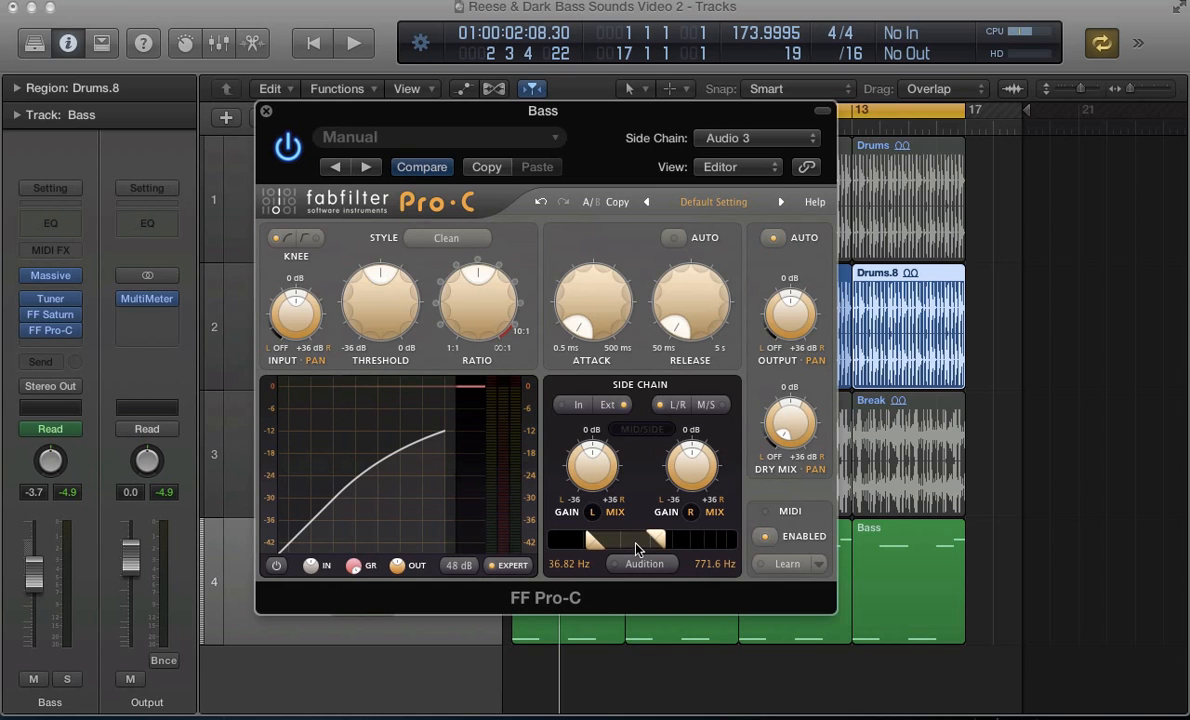
key(super+w)
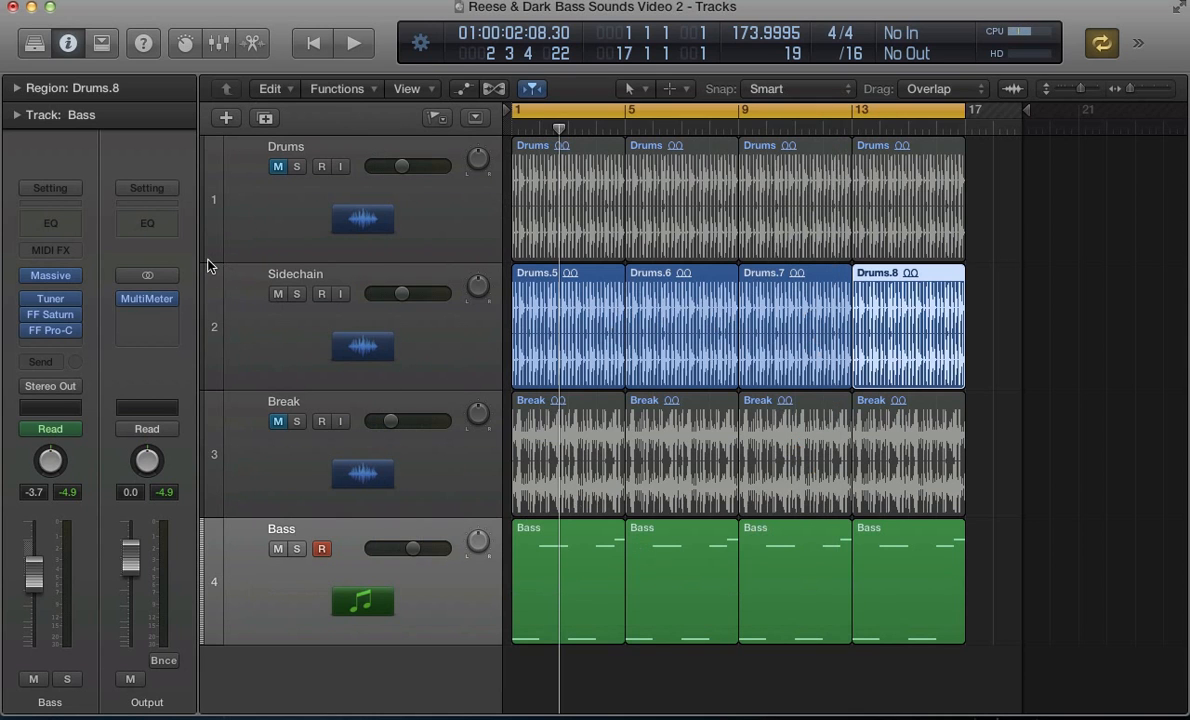
click(148, 299)
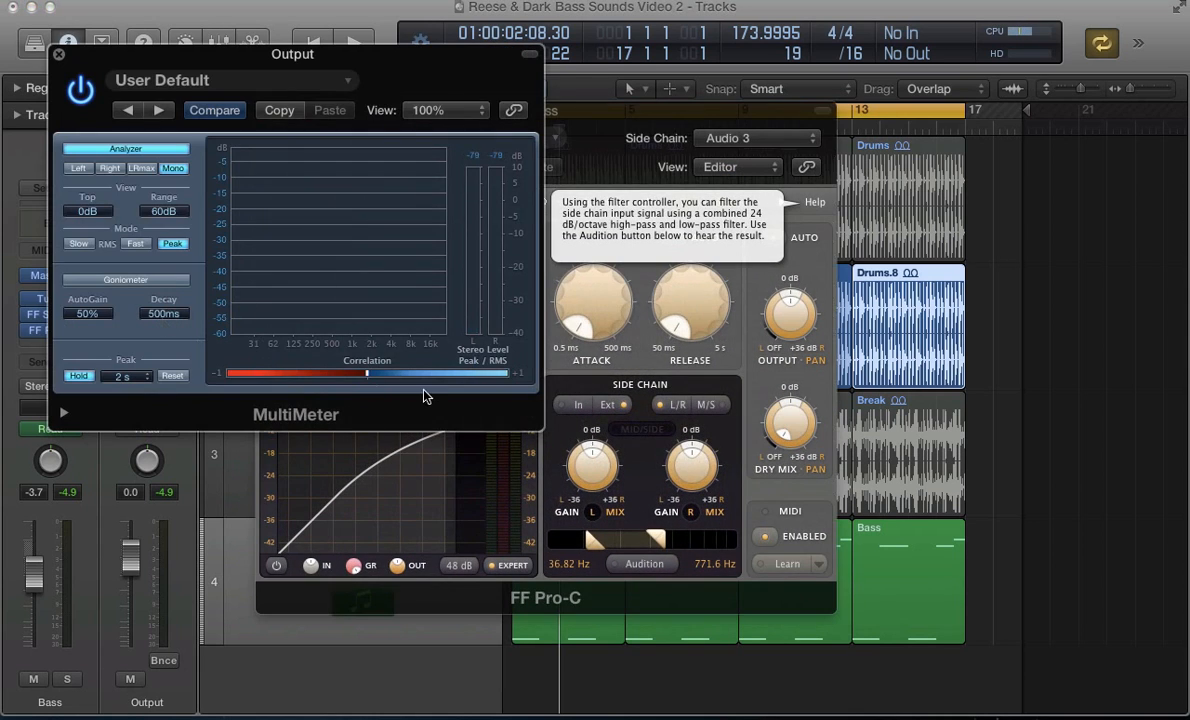
click(641, 441)
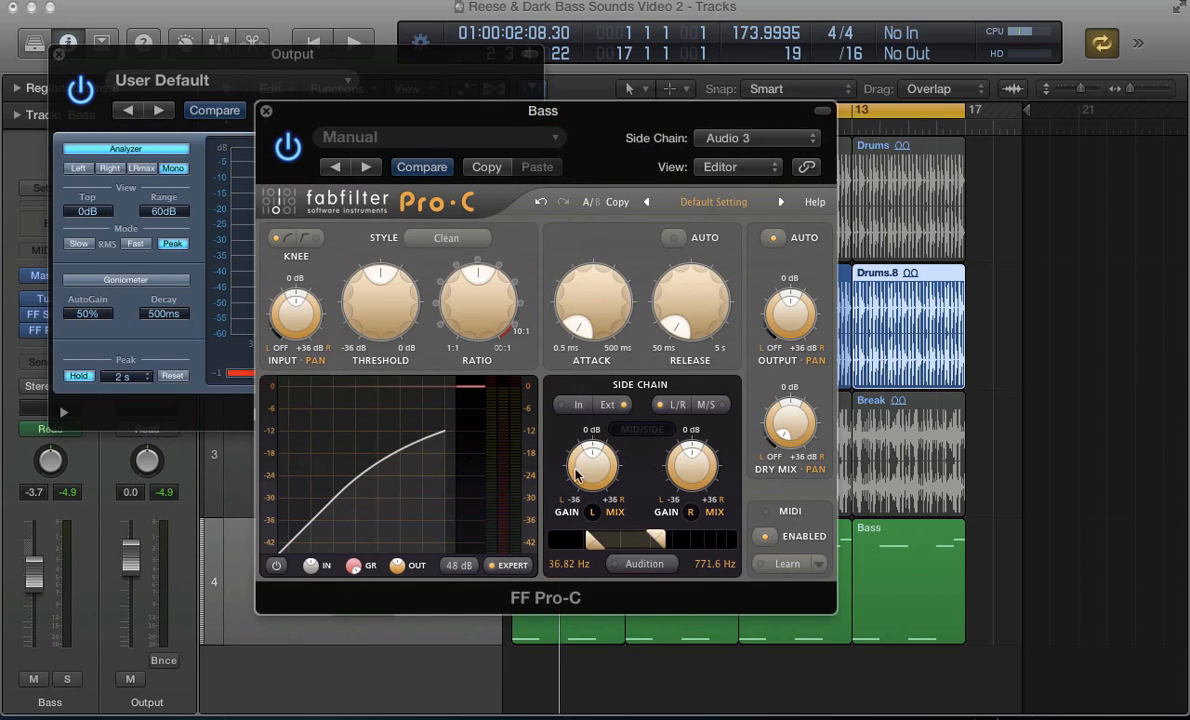
Audition the side-chain signal during playback while narrowing its filter range to 68.31–343.9 Hz, and stop playback
drag(592, 543, 633, 541)
click(616, 565)
key(space)
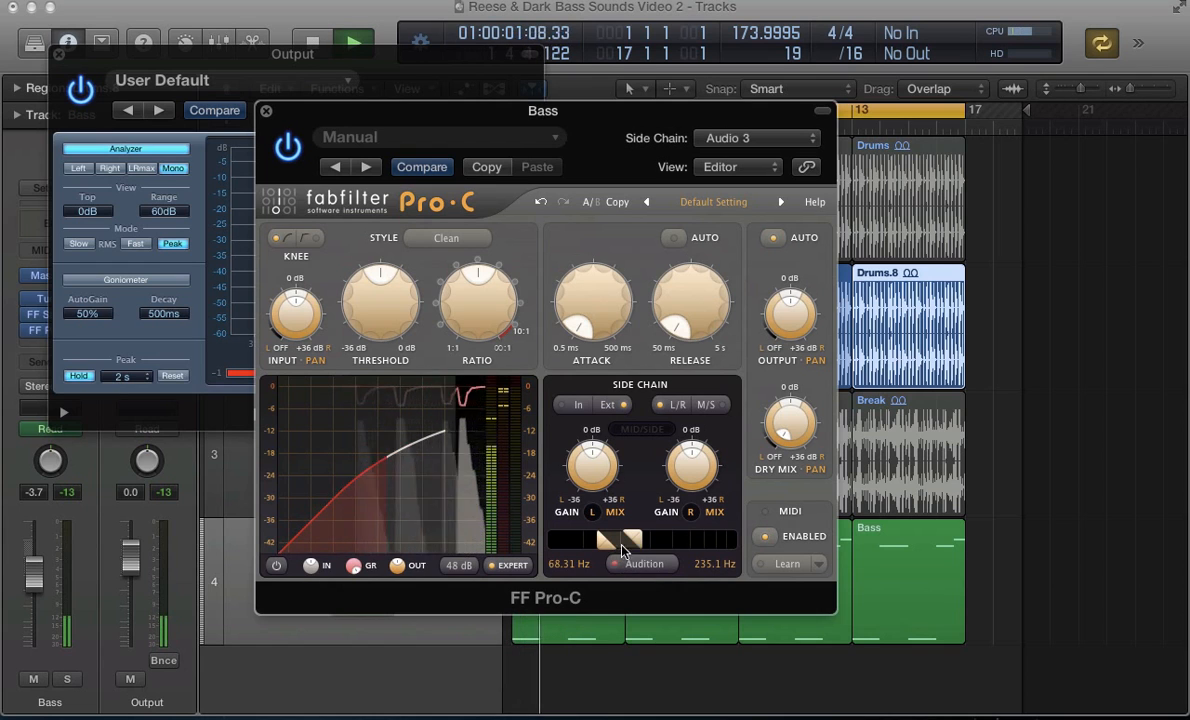
mouse_move(631, 540)
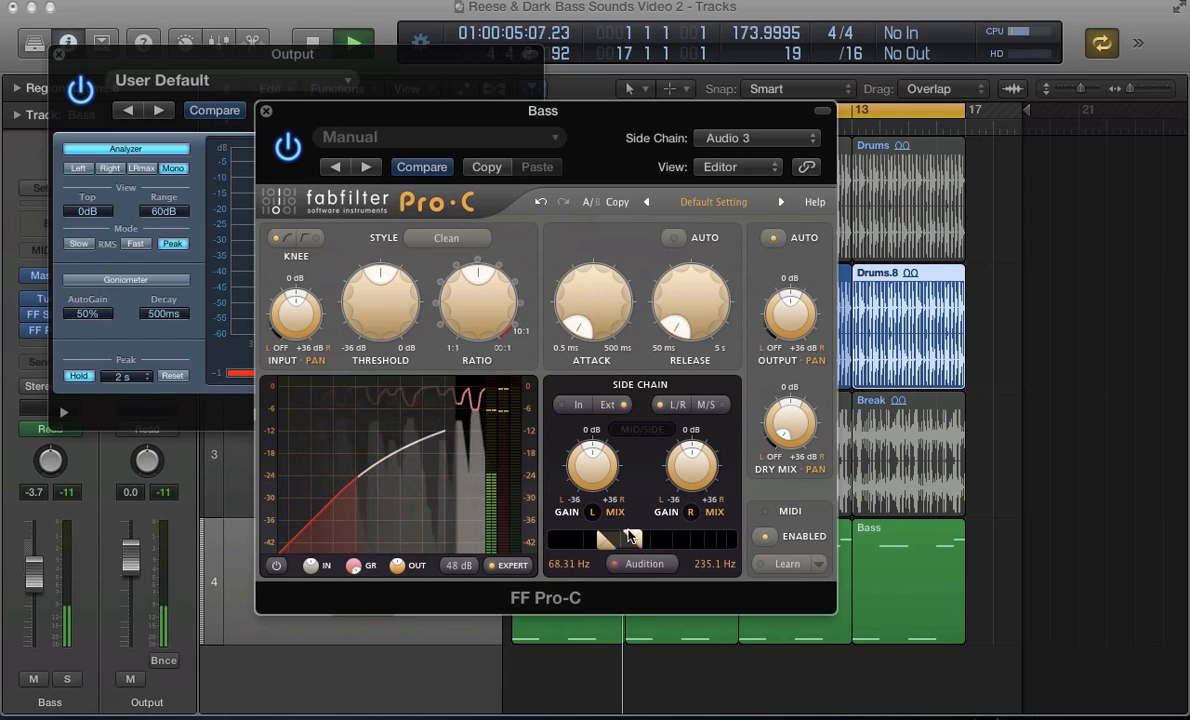
mouse_move(631, 540)
mouse_down()
mouse_move(684, 540)
mouse_move(615, 540)
mouse_move(644, 540)
mouse_up()
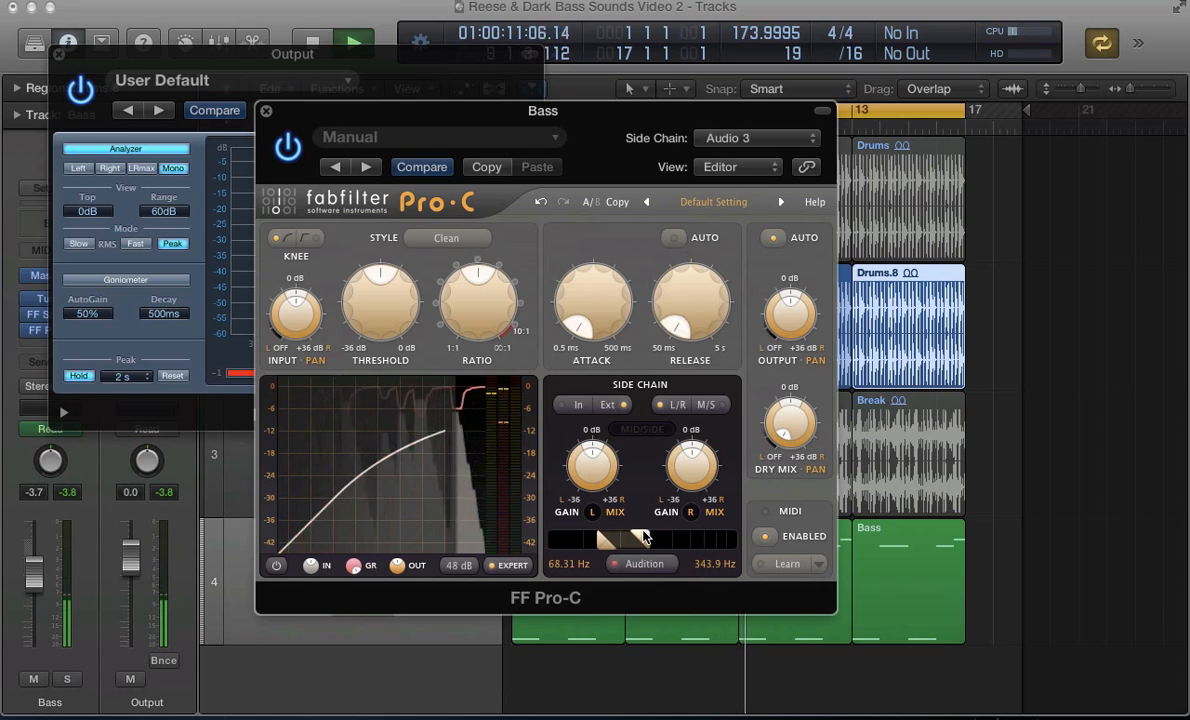
key(space)
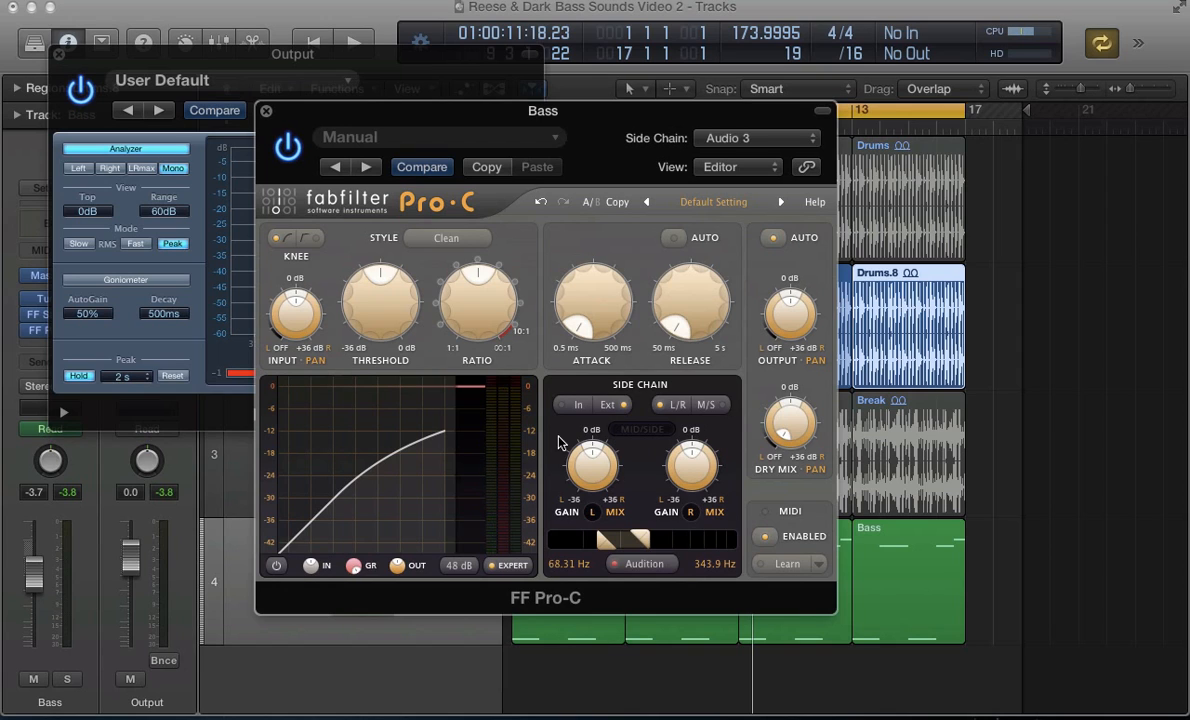
Turn off Audition and set Pro-C's Release to 54.1 ms and Threshold to -14.235 dB while checking against playback
key(space)
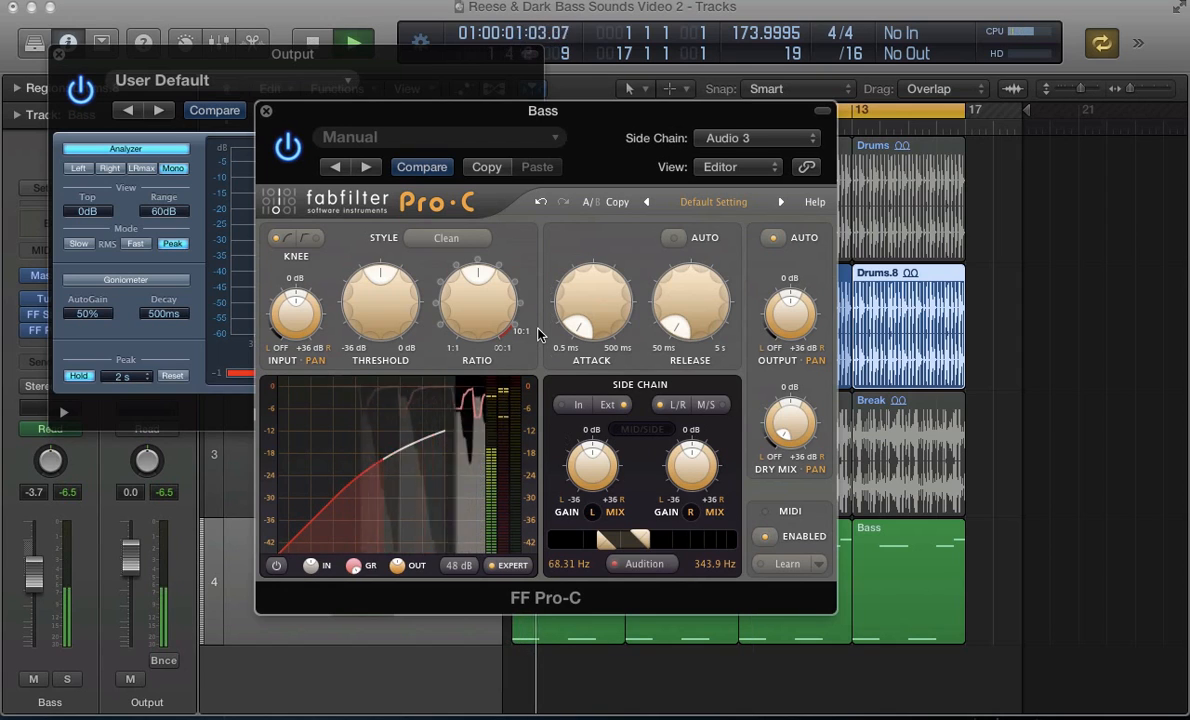
drag(652, 350, 639, 271)
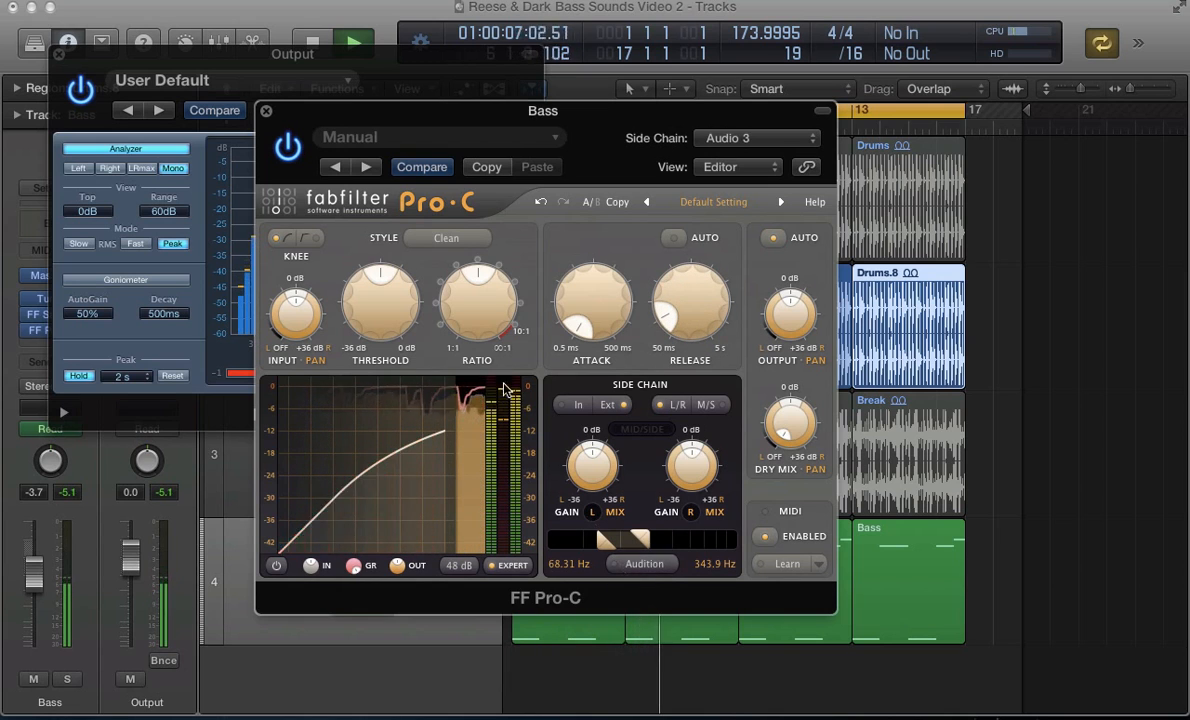
drag(377, 309, 384, 307)
key(space)
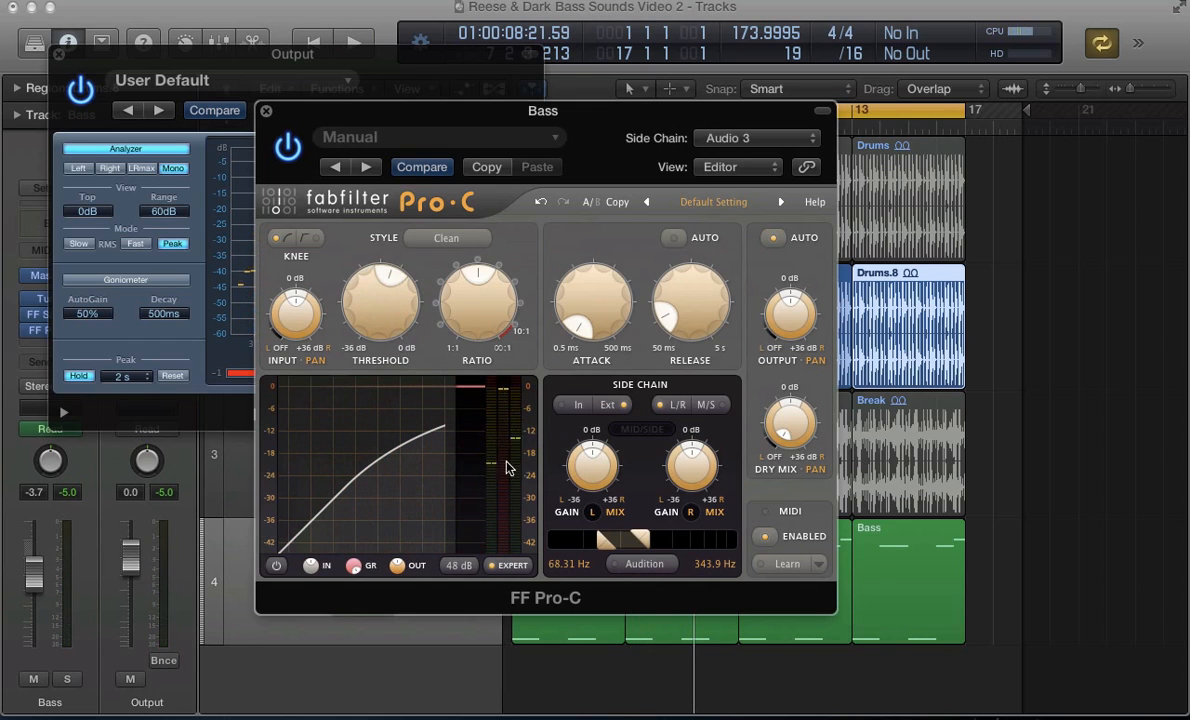
drag(349, 318, 360, 284)
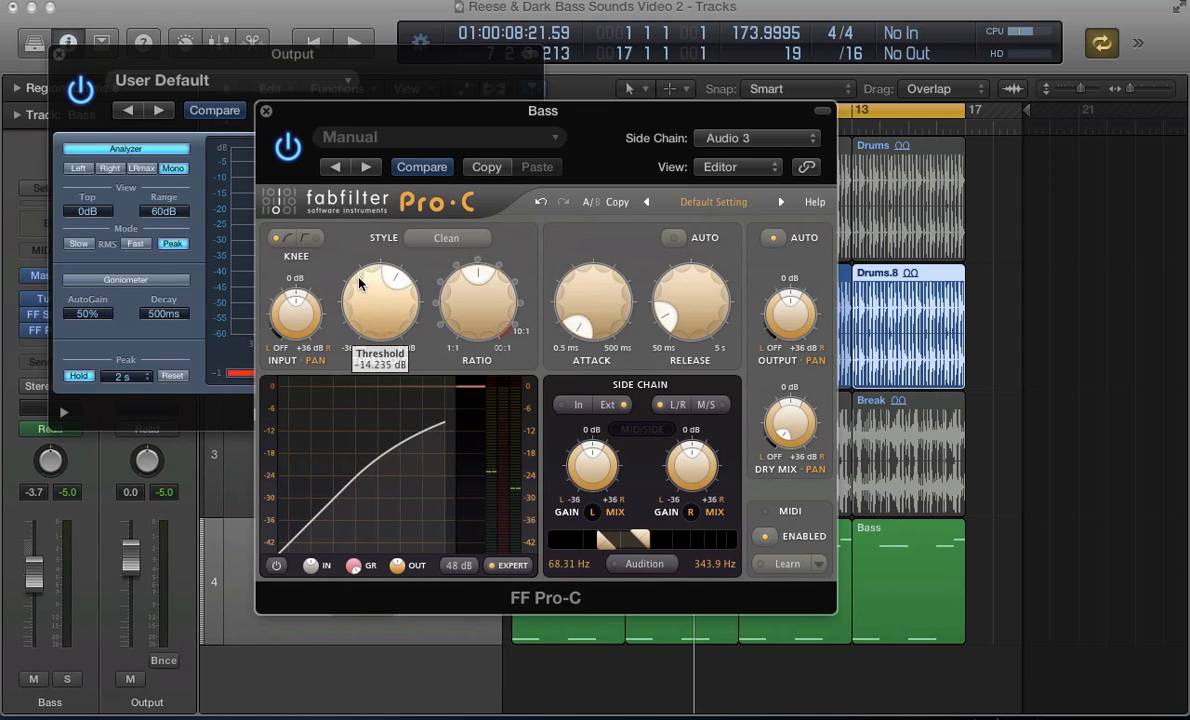
Lengthen Pro-C's Release slightly during playback and compare the bass with the compressor bypassed and enabled
key(space)
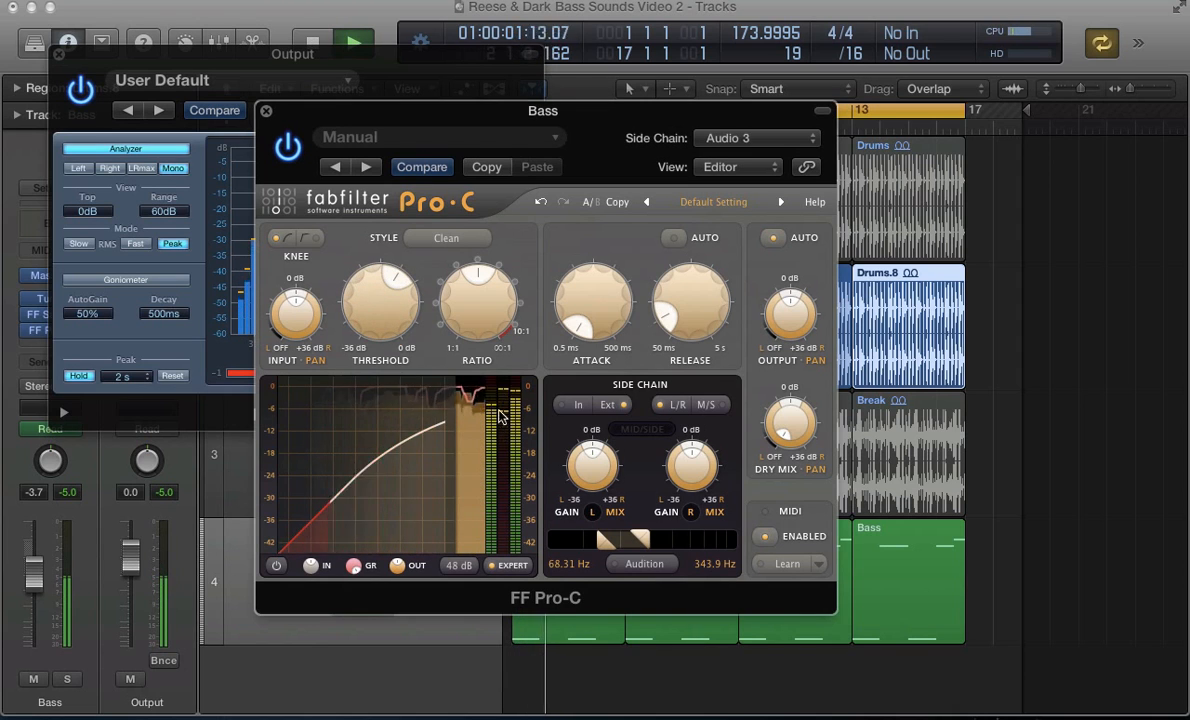
mouse_move(688, 303)
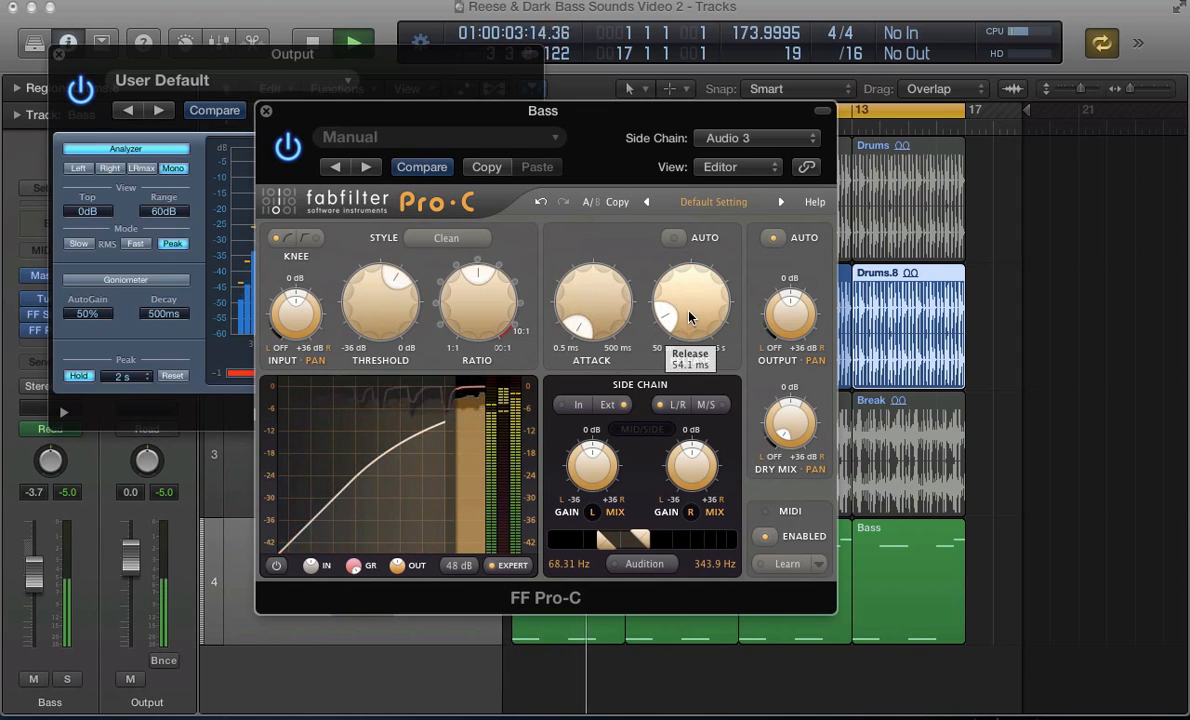
click(287, 146)
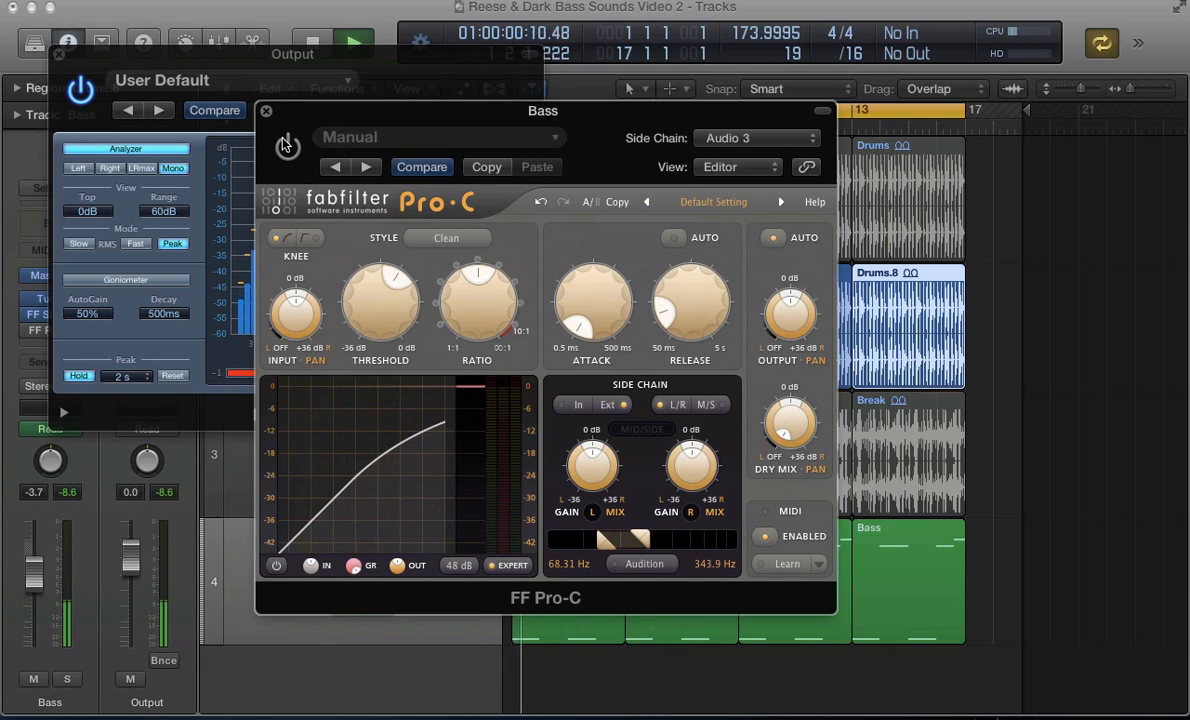
click(287, 146)
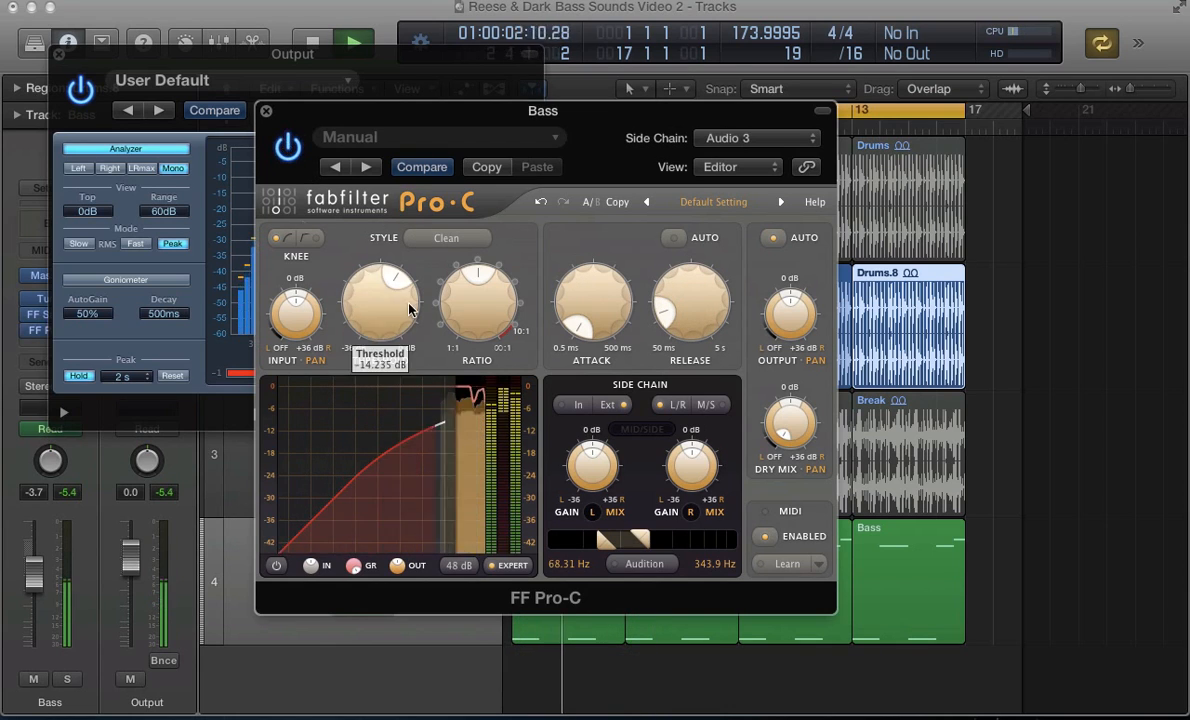
Lower Pro-C's Output Level to -5.53 dB, resume playback, and raise the level slightly by ear
mouse_move(800, 322)
drag(800, 322, 788, 342)
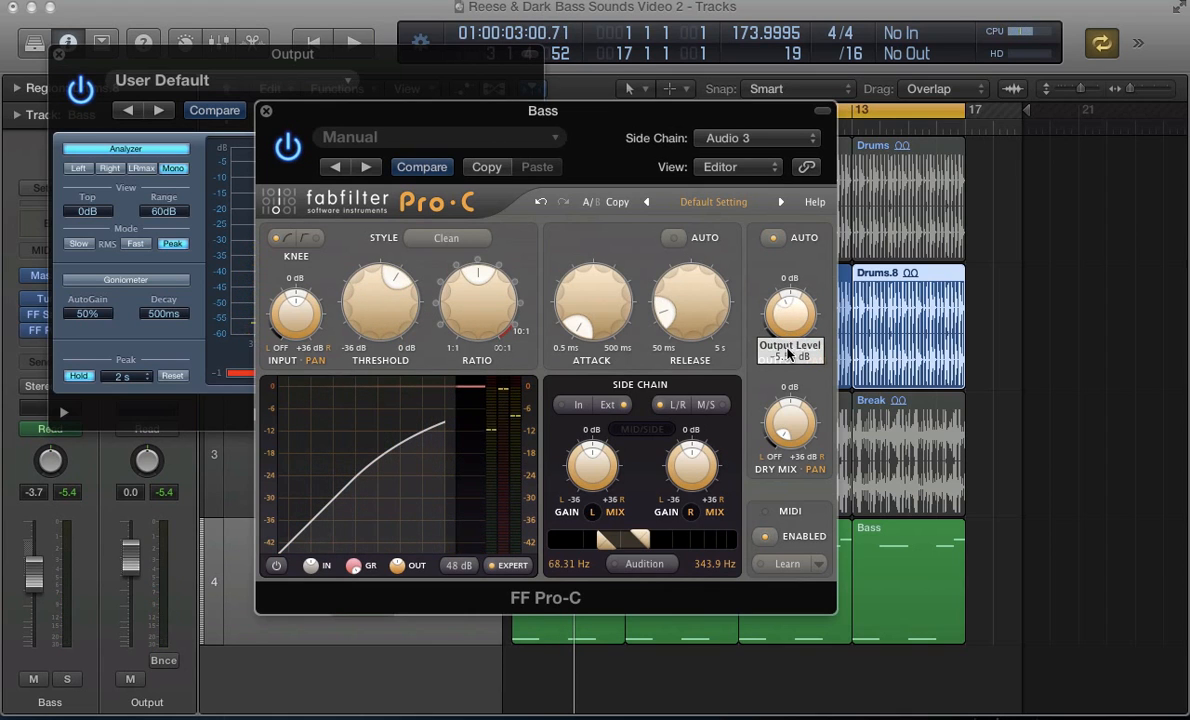
key(space)
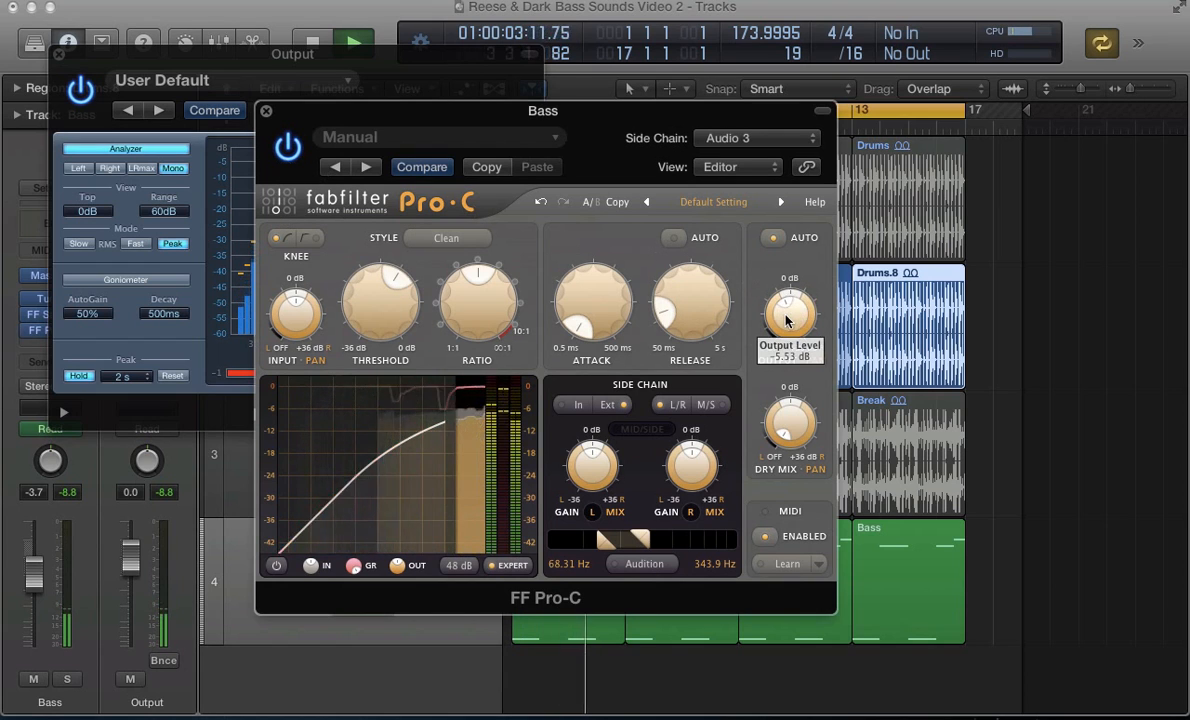
drag(787, 320, 786, 298)
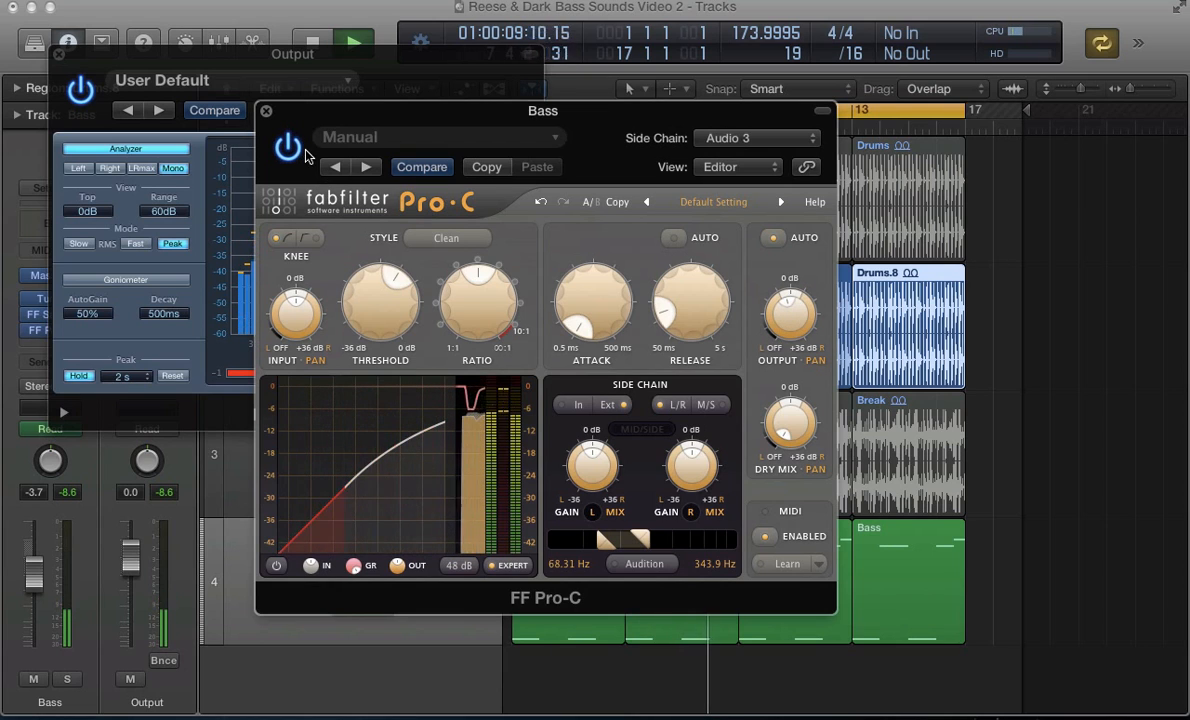
mouse_move(786, 315)
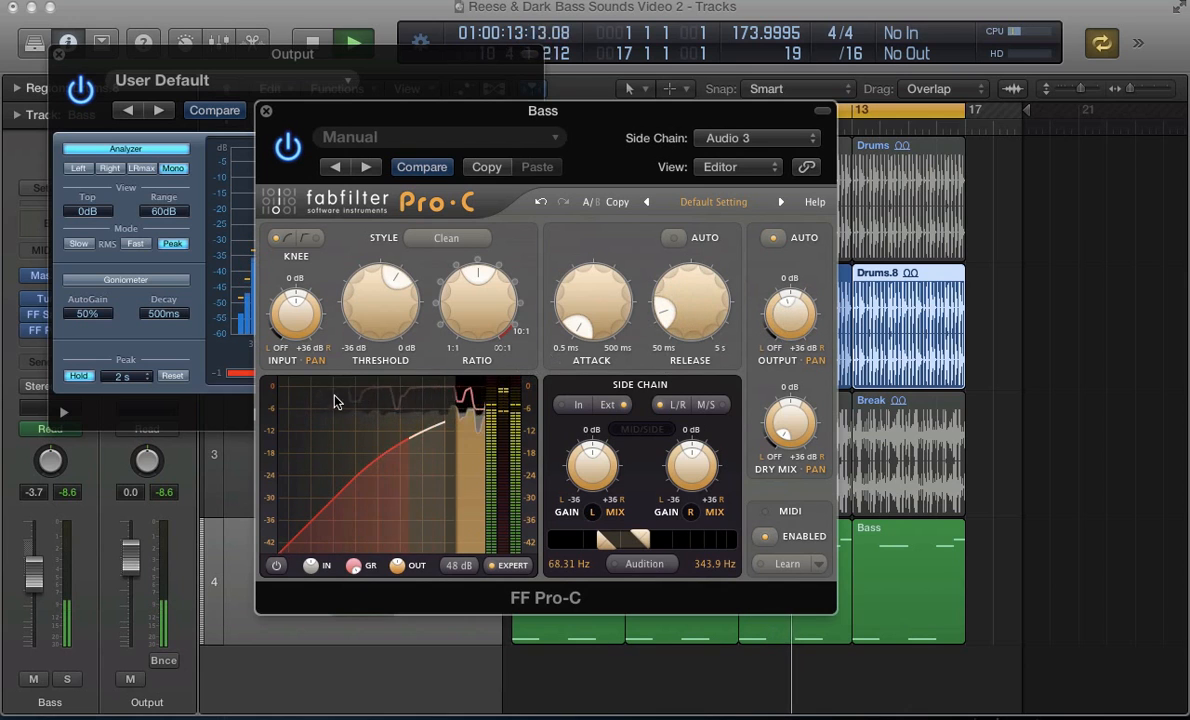
Move the Pro-C window aside to check the output spectrum during playback, move it back over the MultiMeter, and stop playback
drag(345, 114, 439, 114)
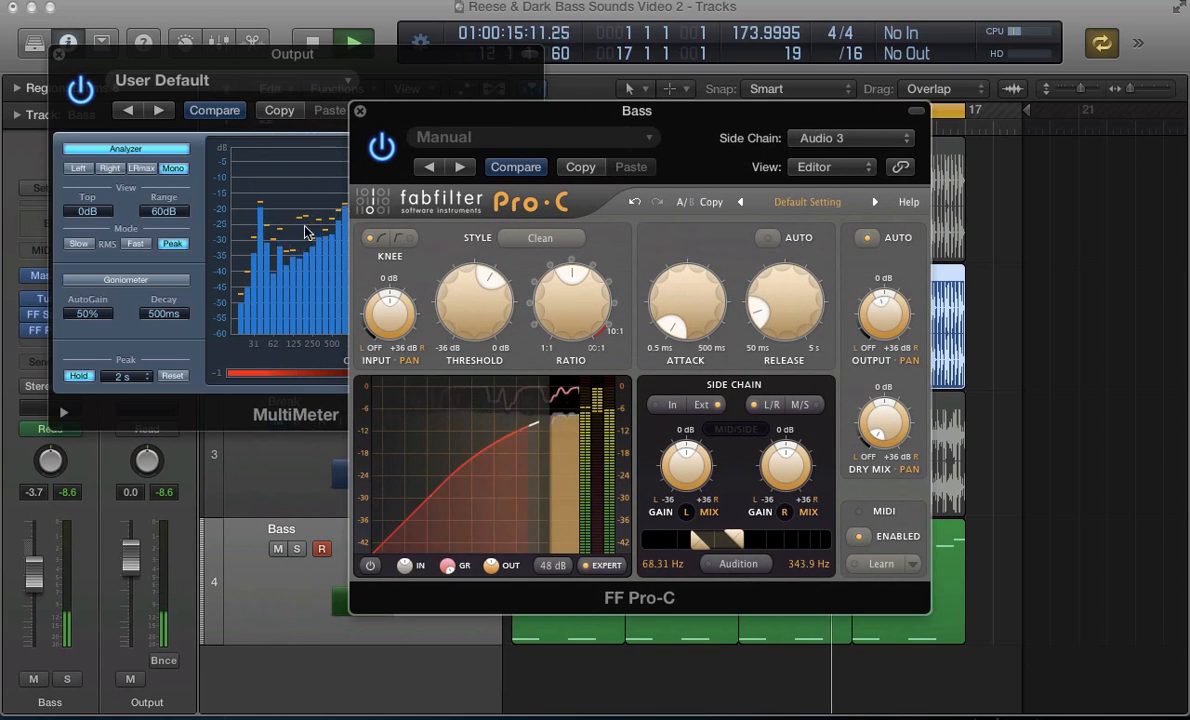
drag(409, 121, 282, 118)
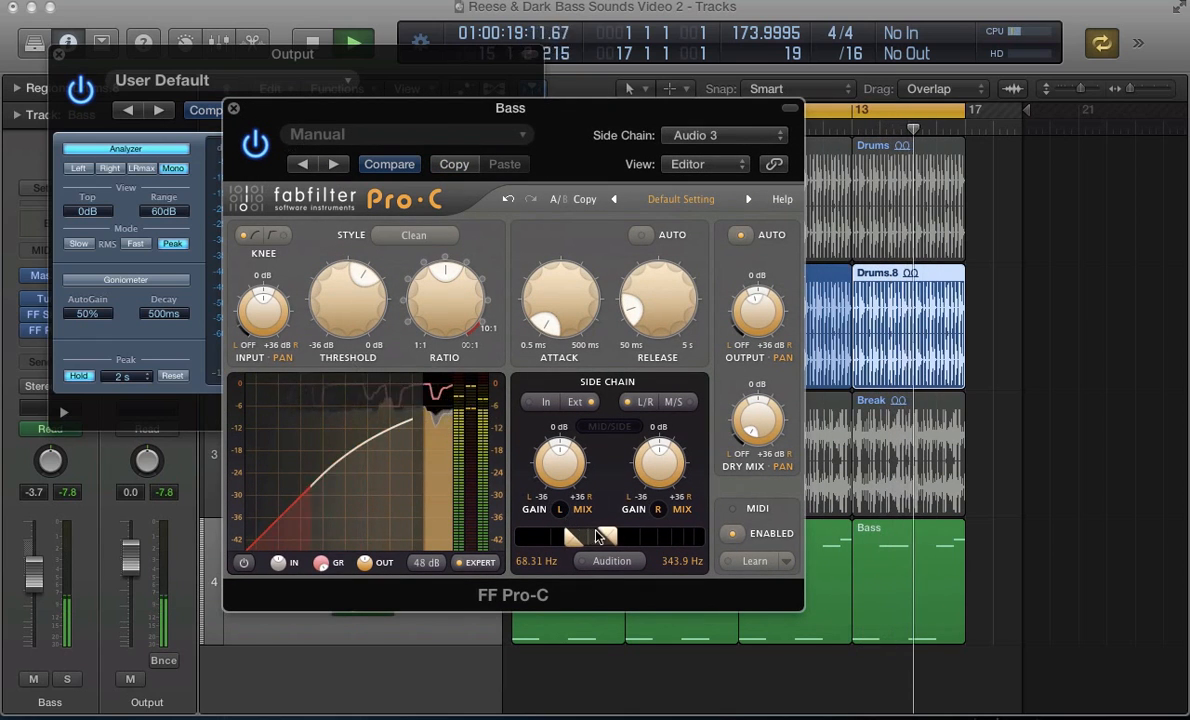
key(space)
Audition the ducking with the side-chain filter's upper limit off, restore the limit to 343.9 Hz, and stop playback
mouse_move(608, 536)
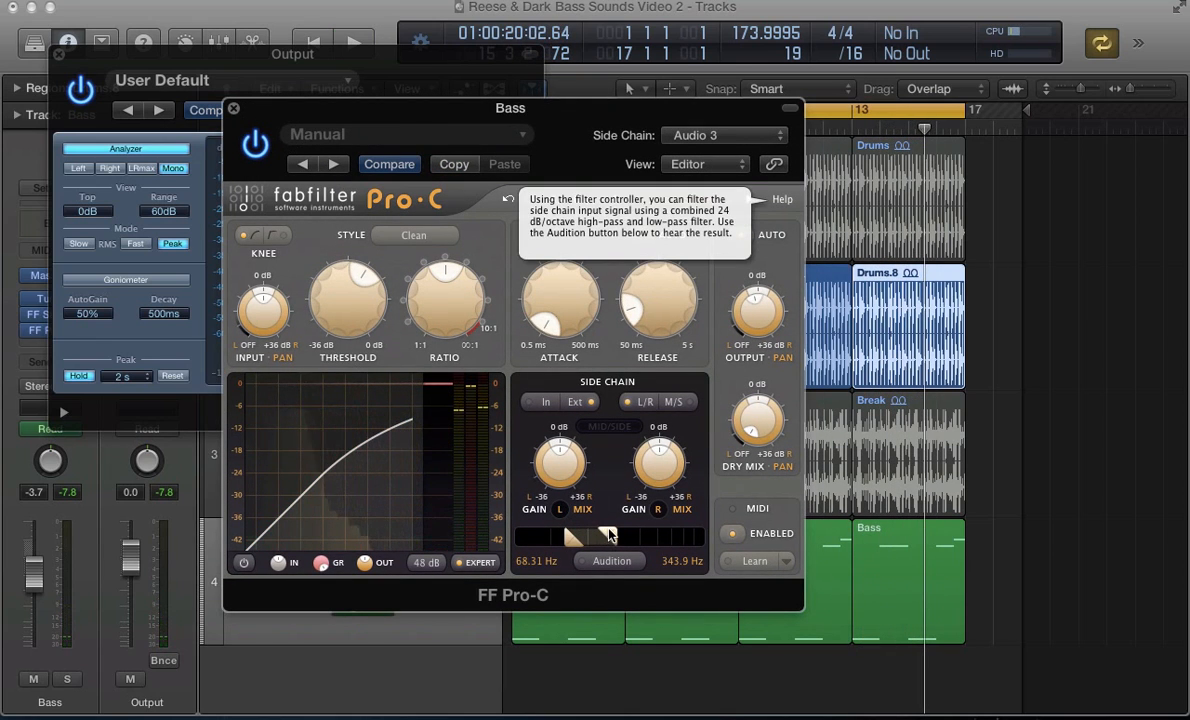
drag(608, 536, 720, 535)
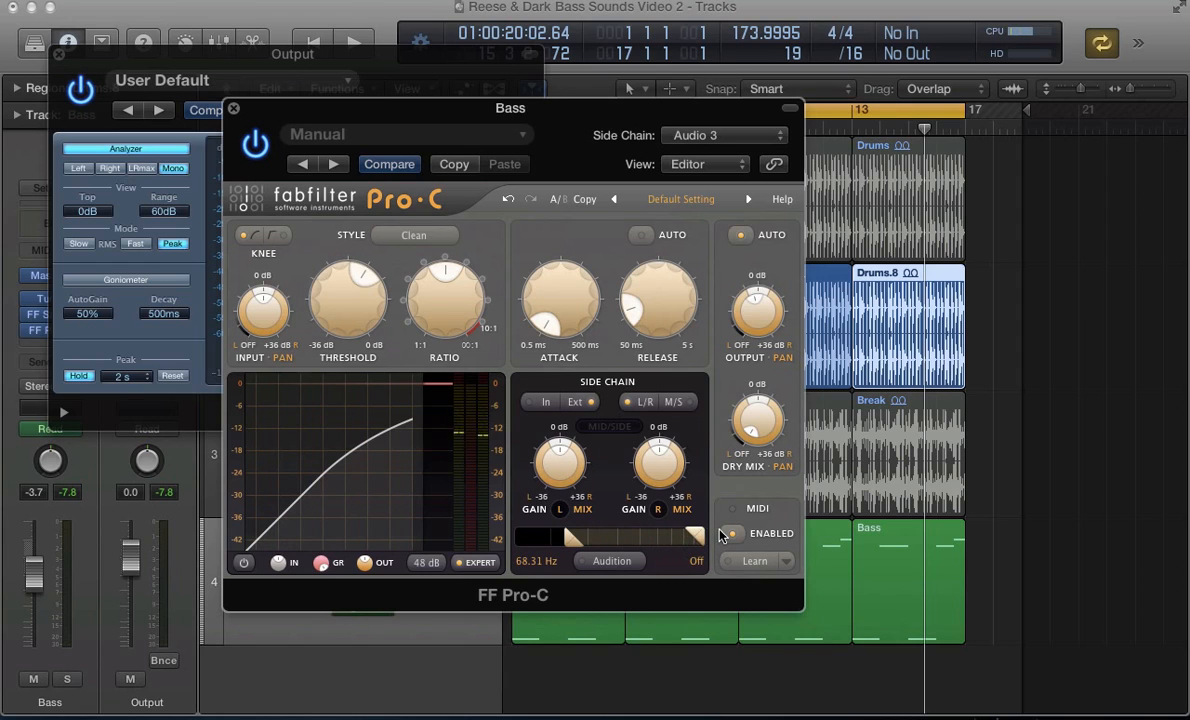
key(space)
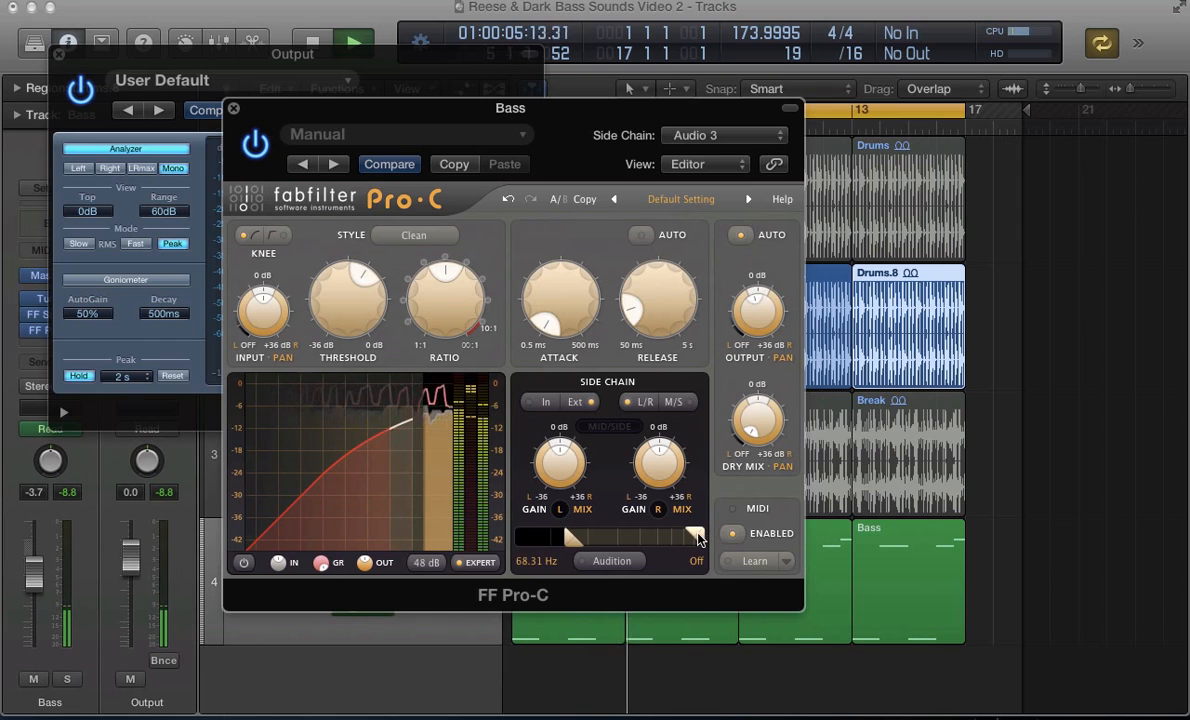
drag(698, 538, 607, 540)
key(space)
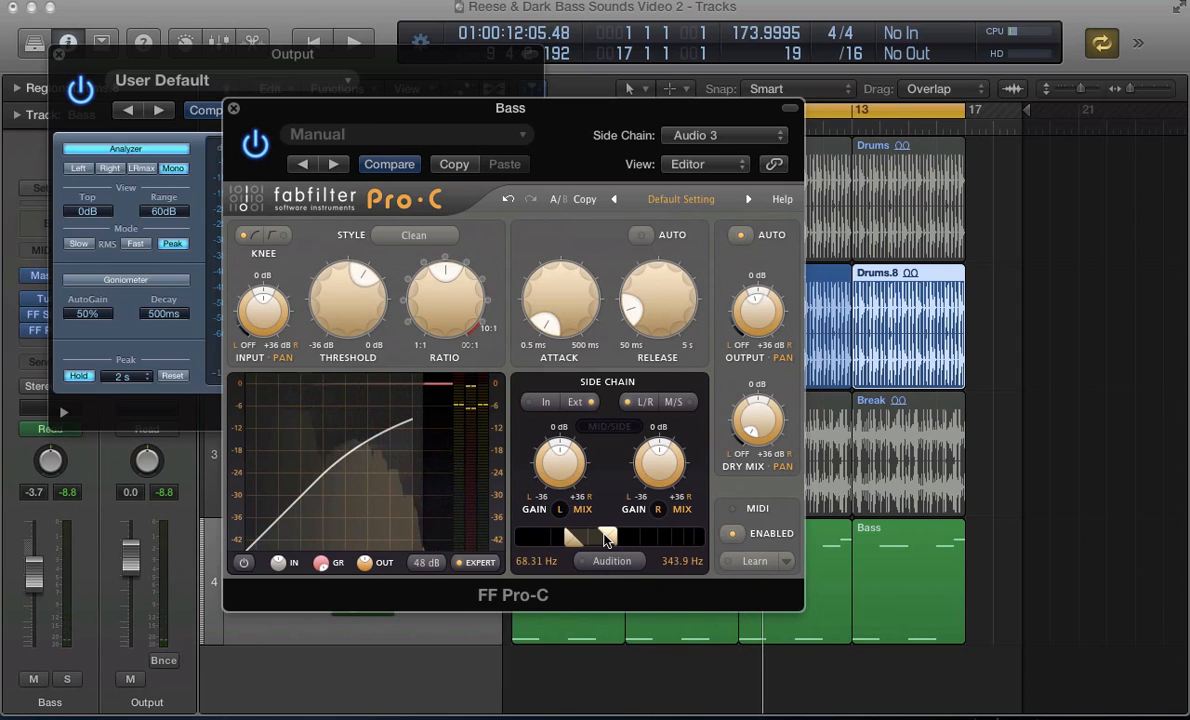
Unmute the Drums track and play the ducked bass together with the drums, stopping after a short listen
key(v)
key(v)
key(space)
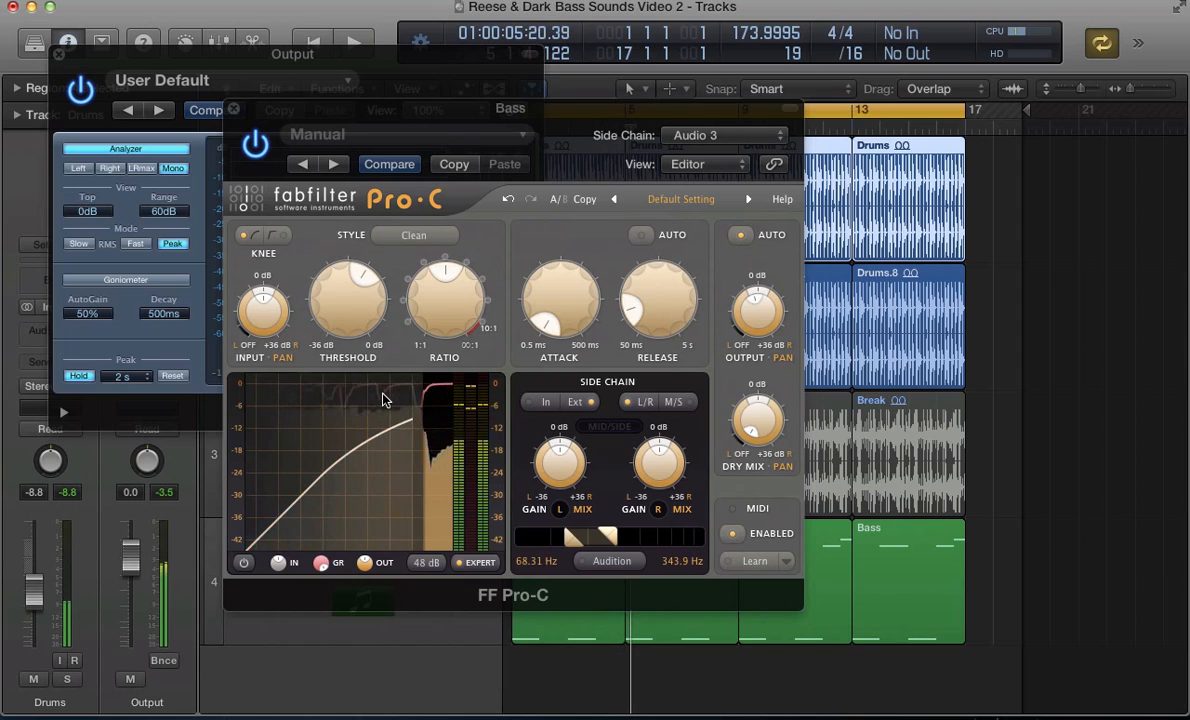
key(space)
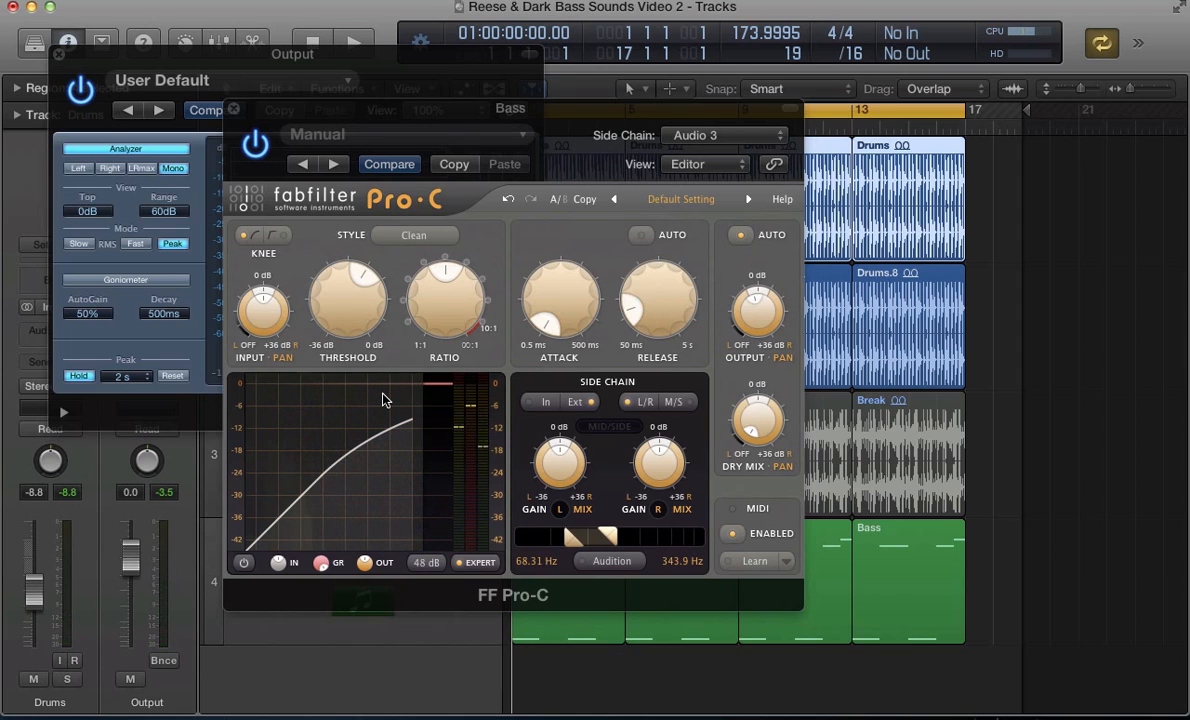
Play the mix from the start, closing all open plug-in windows and selecting the Bass track
key(space)
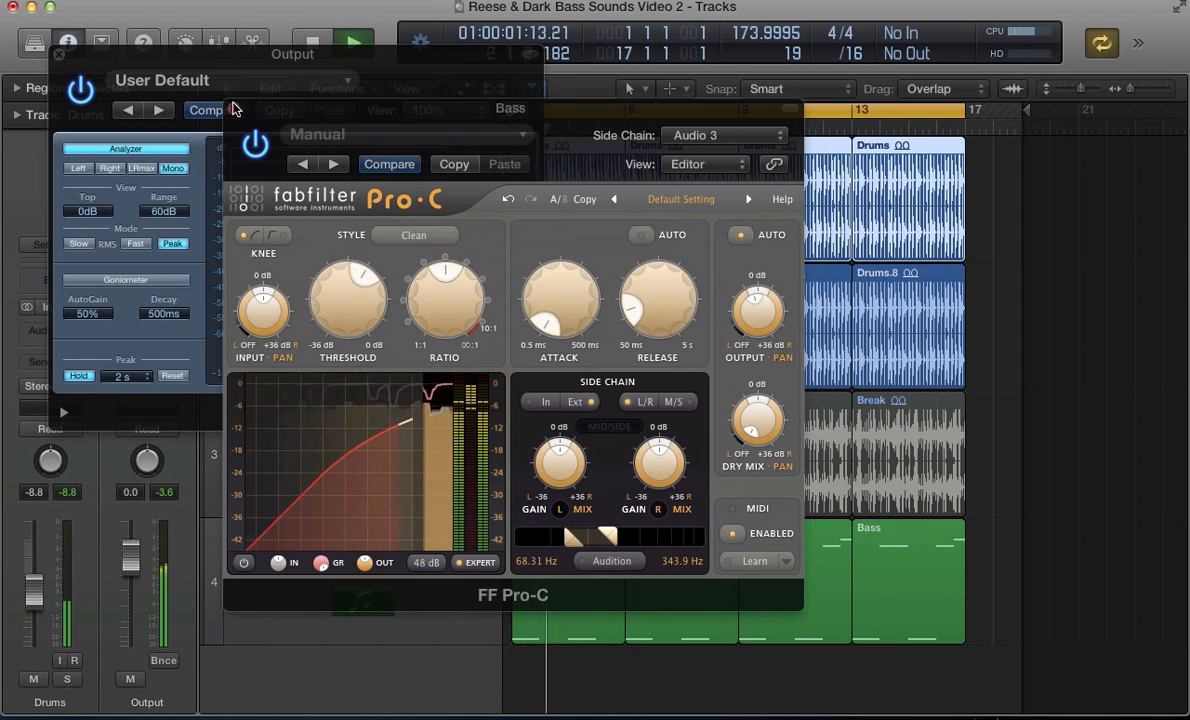
alt+click(234, 109)
click(295, 608)
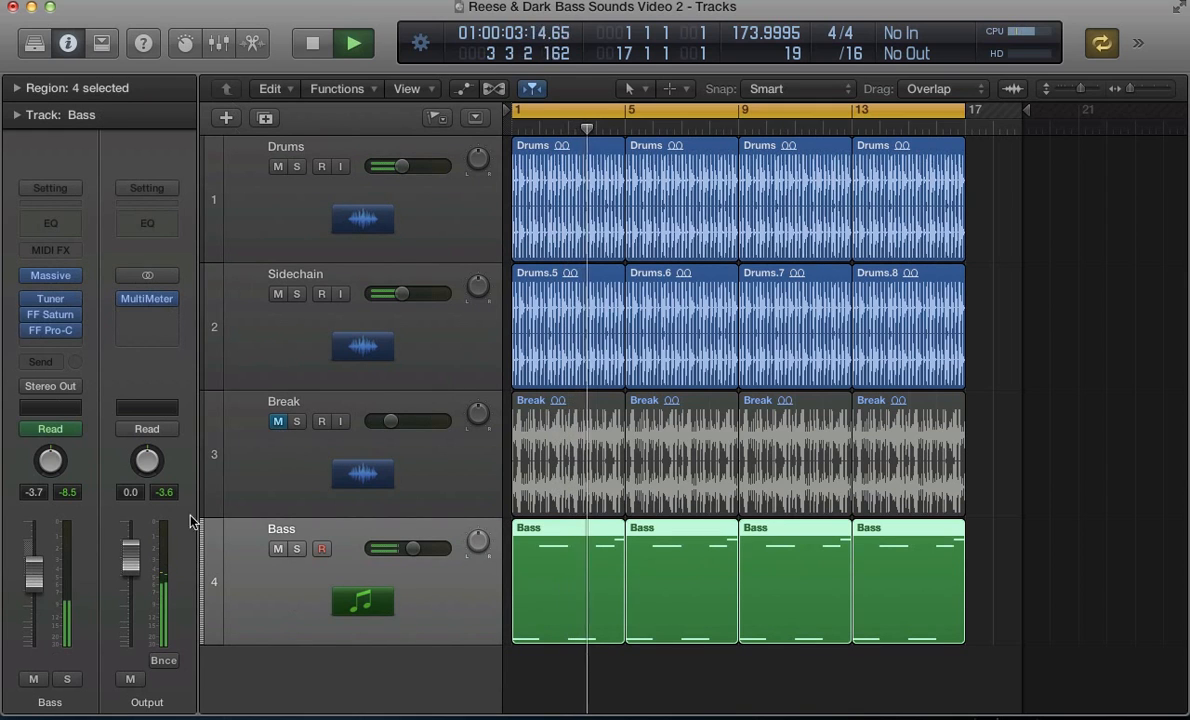